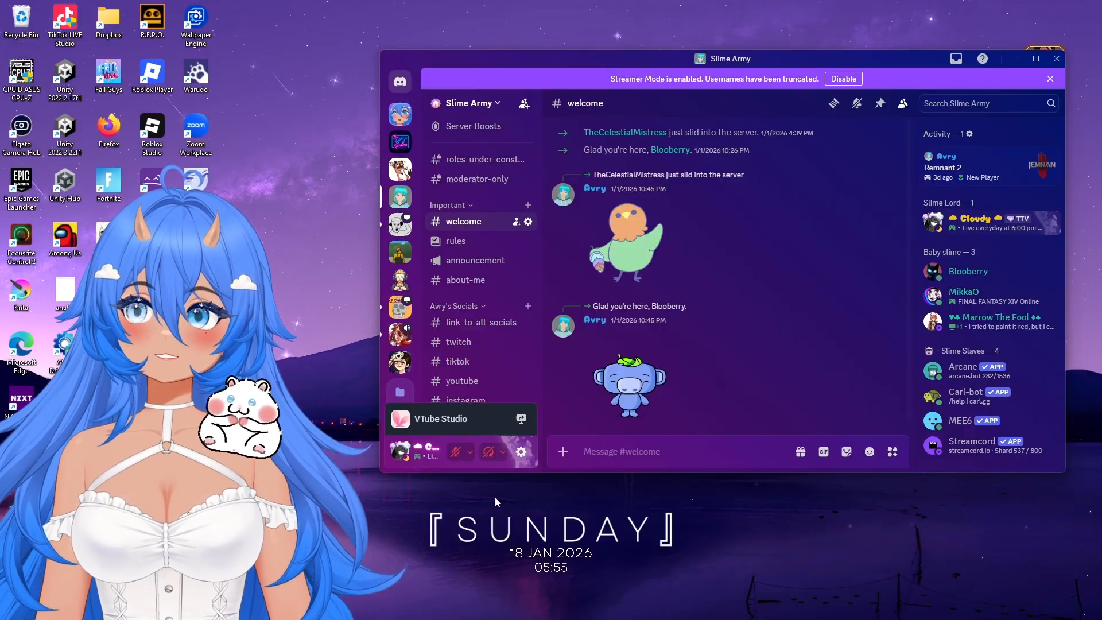
# Step: Look through the messages in the Slime Army server's welcome channel
pyautogui.moveTo(433, 619)
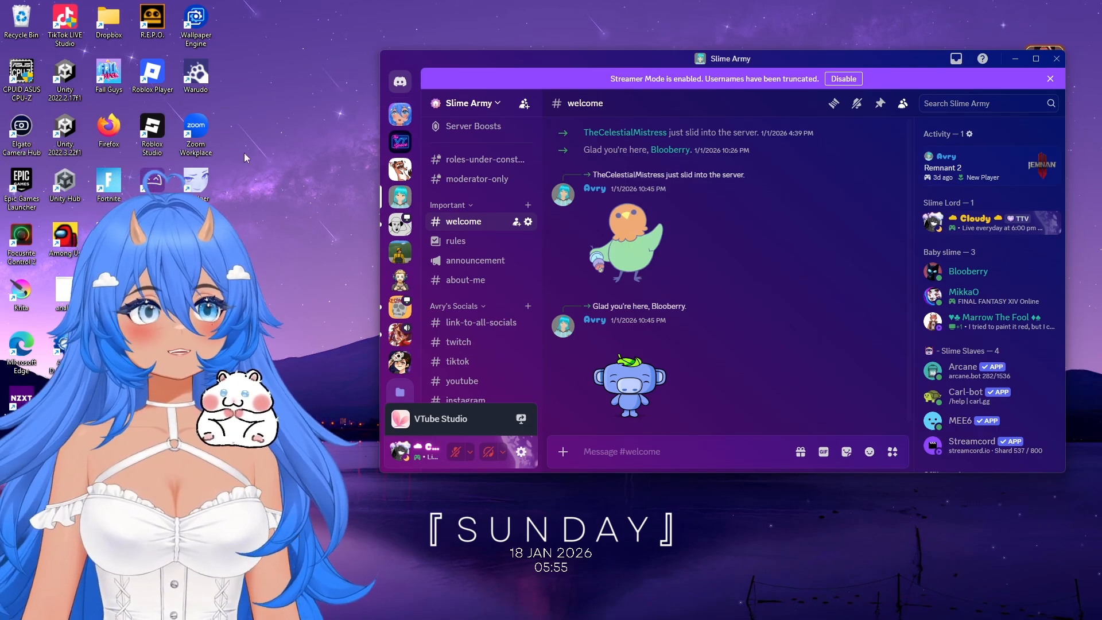
pyautogui.scroll(2, 754, 240)
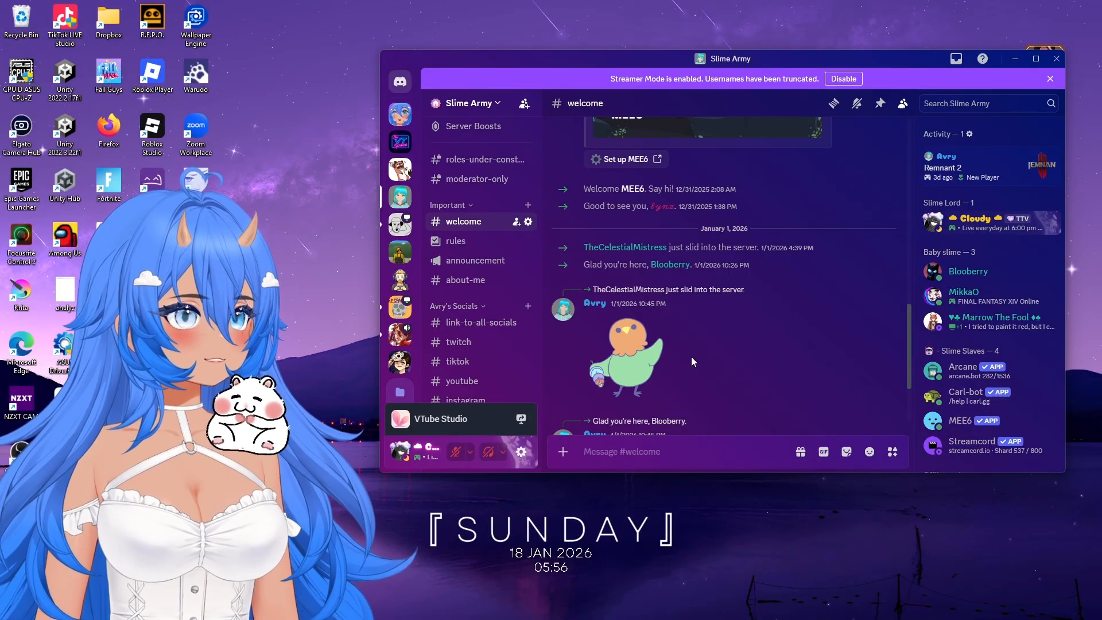
pyautogui.scroll(-2, 740, 350)
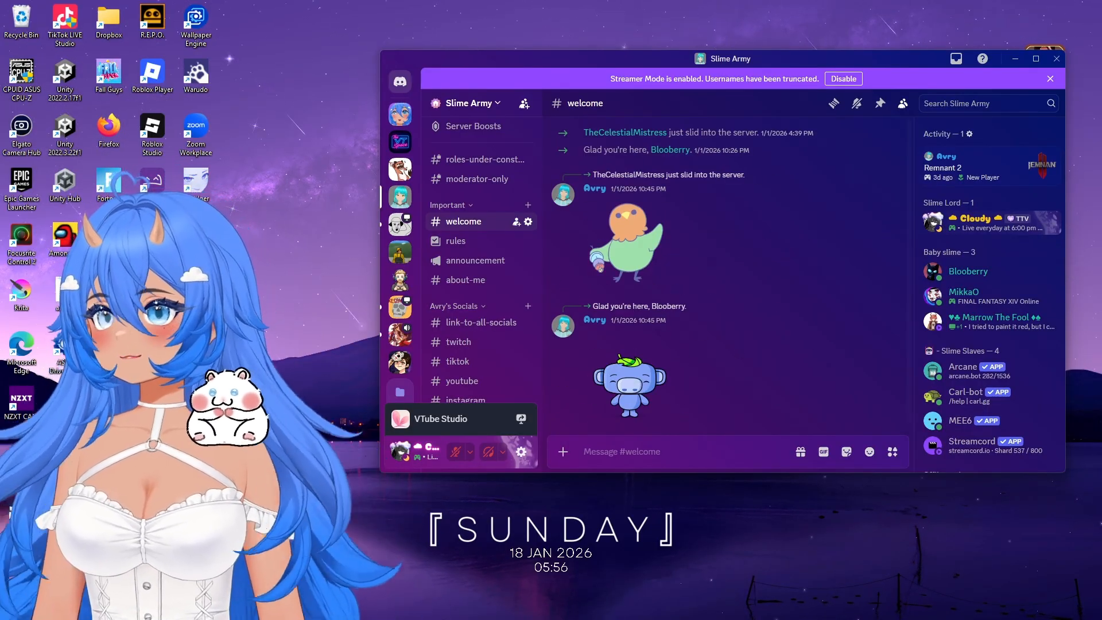
# Step: Switch to the Carl-bot dashboard in the browser and open the Greetings settings for the Slime Army server
pyautogui.moveTo(429, 2); pyautogui.dragTo(636, 73)
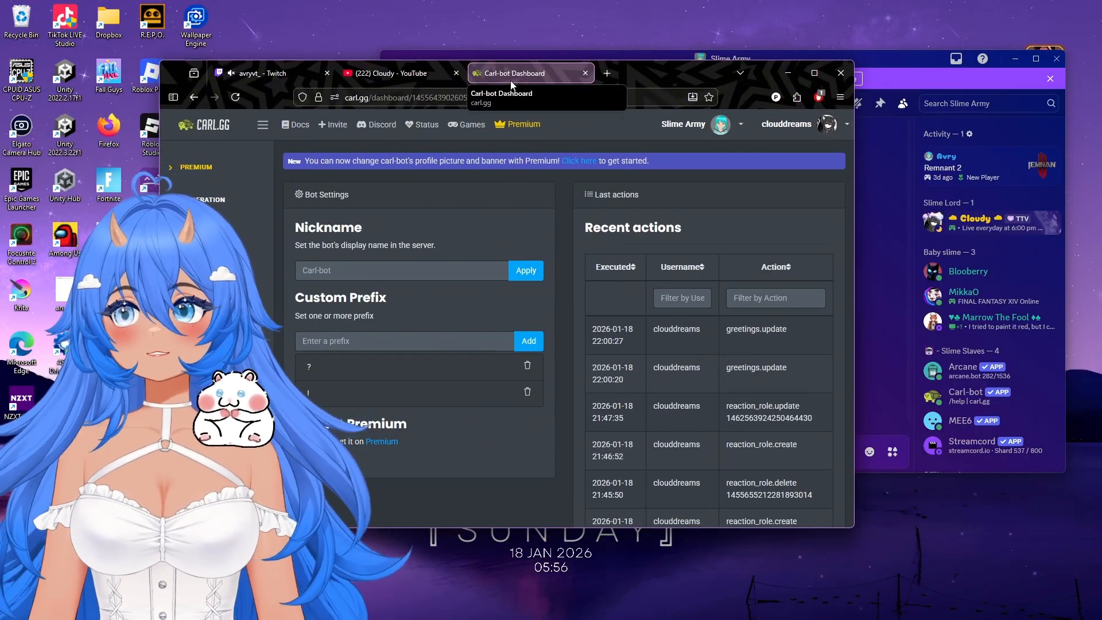
pyautogui.moveTo(622, 76); pyautogui.dragTo(845, 60)
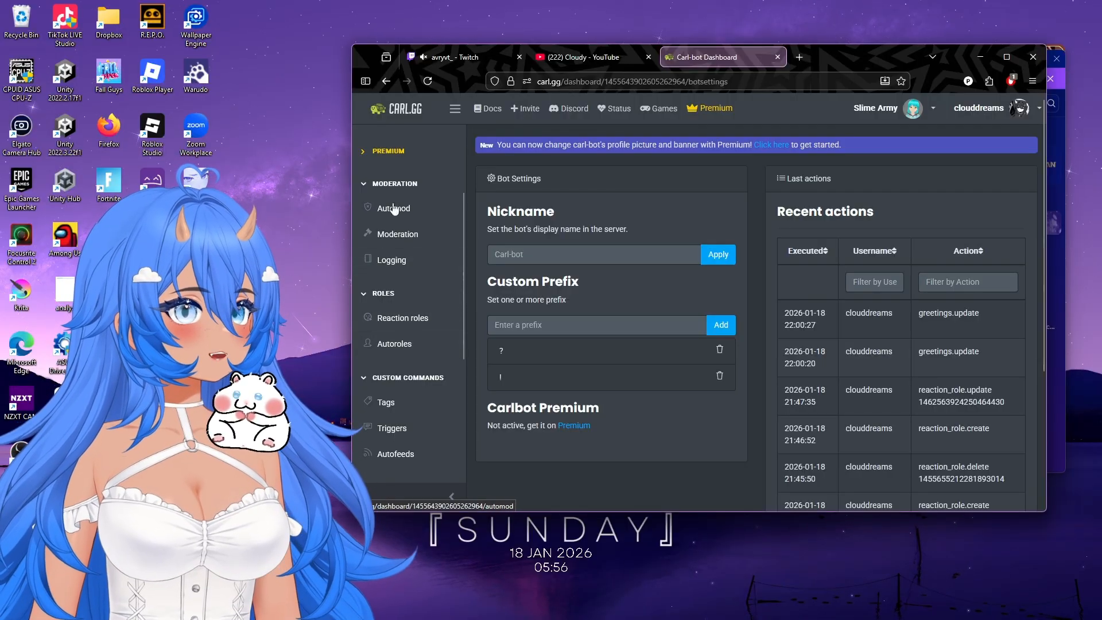
pyautogui.scroll(2, 396, 241)
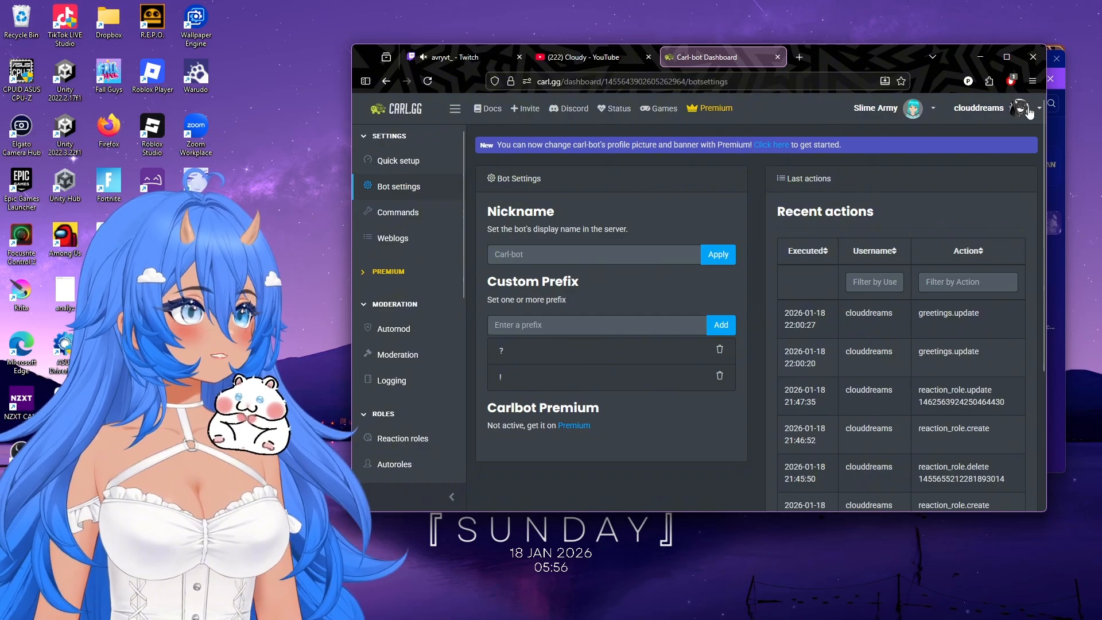
pyautogui.click(1030, 111)
pyautogui.click(1030, 111)
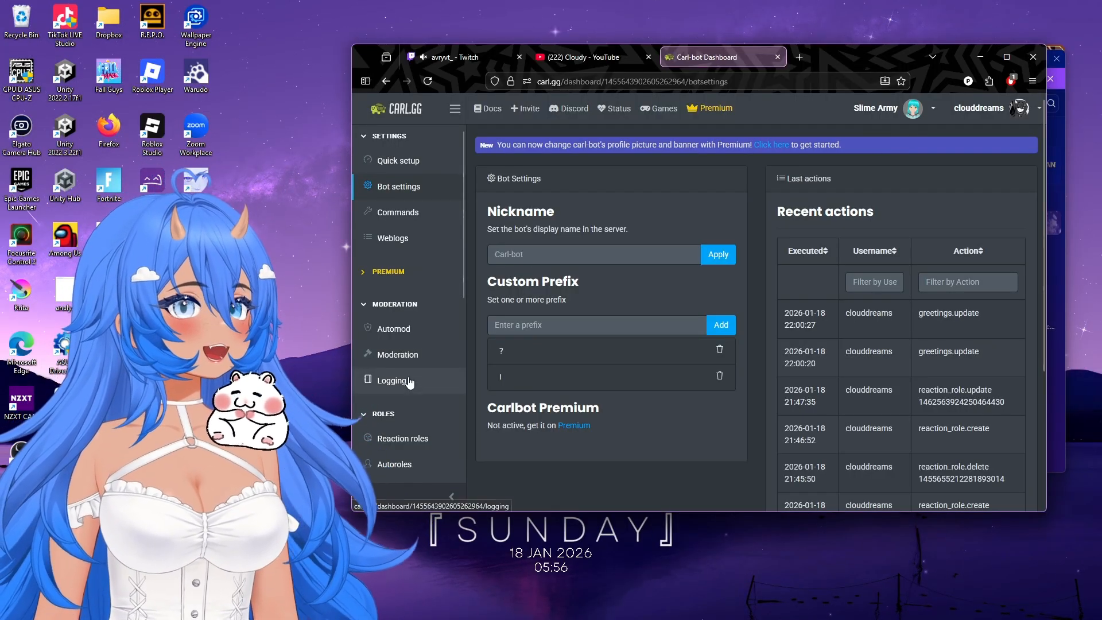
pyautogui.scroll(-2, 411, 376)
pyautogui.scroll(-4, 411, 376)
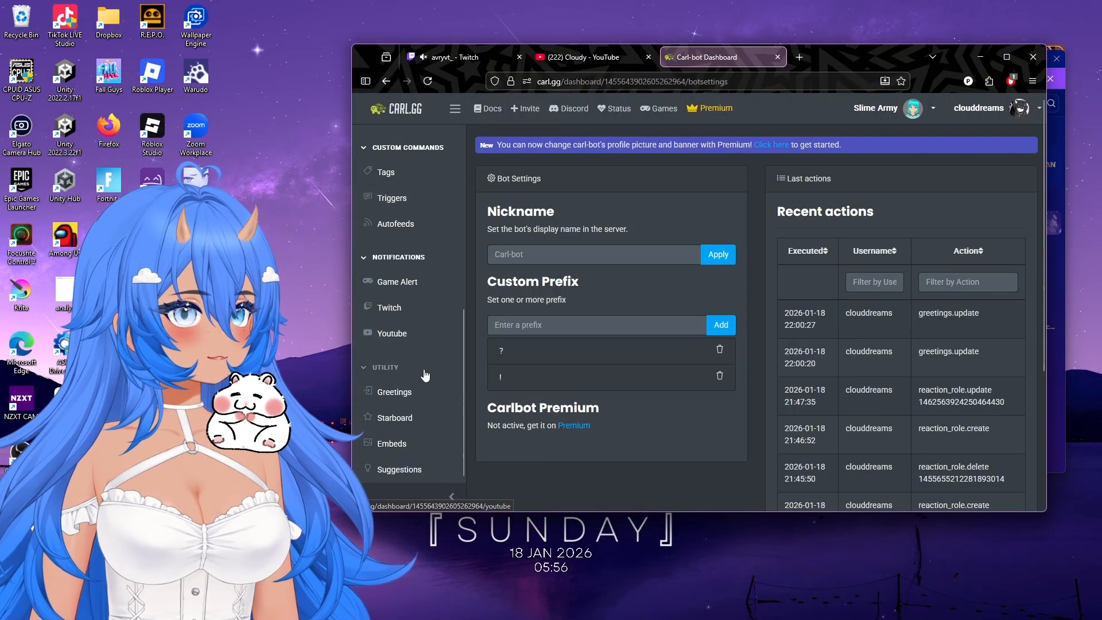
pyautogui.click(393, 394)
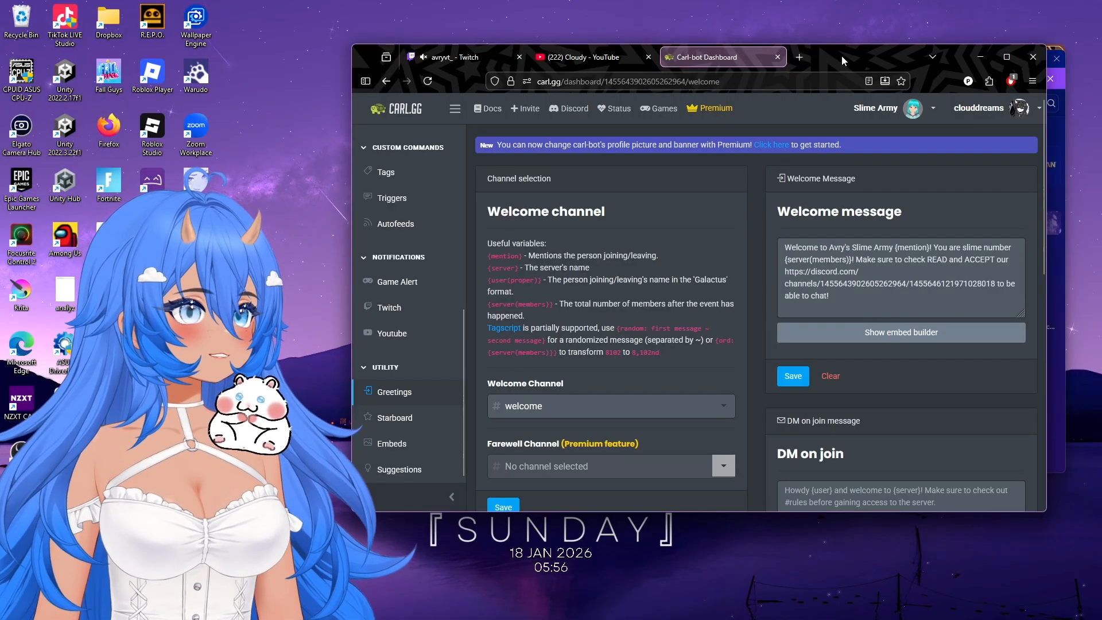
# Step: Review the welcome message variables {mention}, {server}, {user(proper)} and {server(members)} in the Welcome channel section
pyautogui.moveTo(842, 55); pyautogui.dragTo(790, 57)
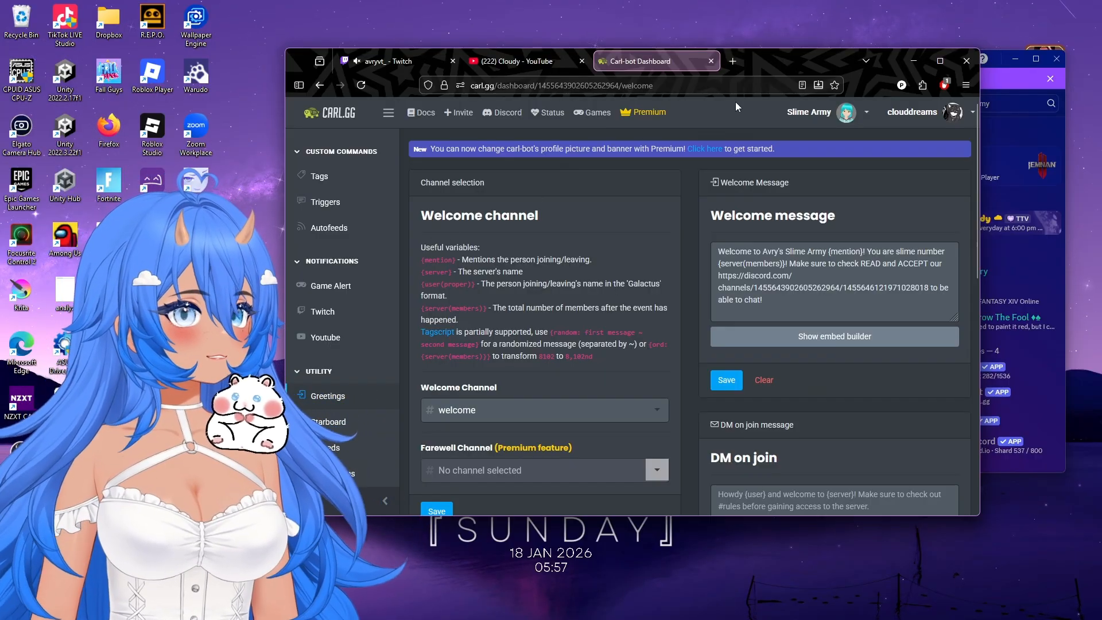
pyautogui.moveTo(421, 260); pyautogui.dragTo(450, 263)
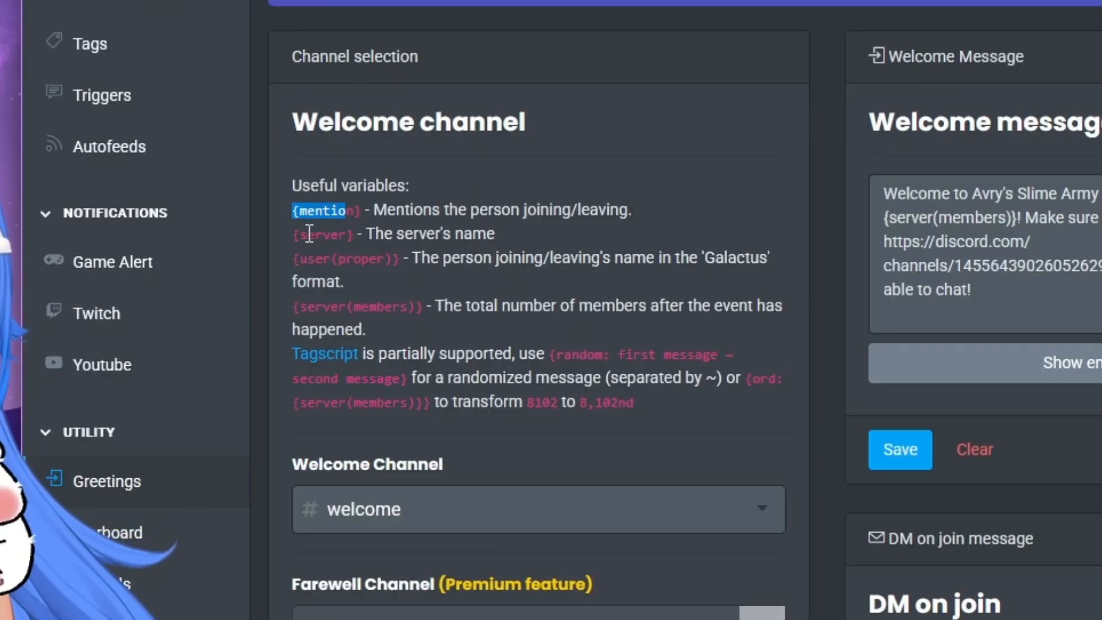
pyautogui.moveTo(287, 234); pyautogui.dragTo(358, 236)
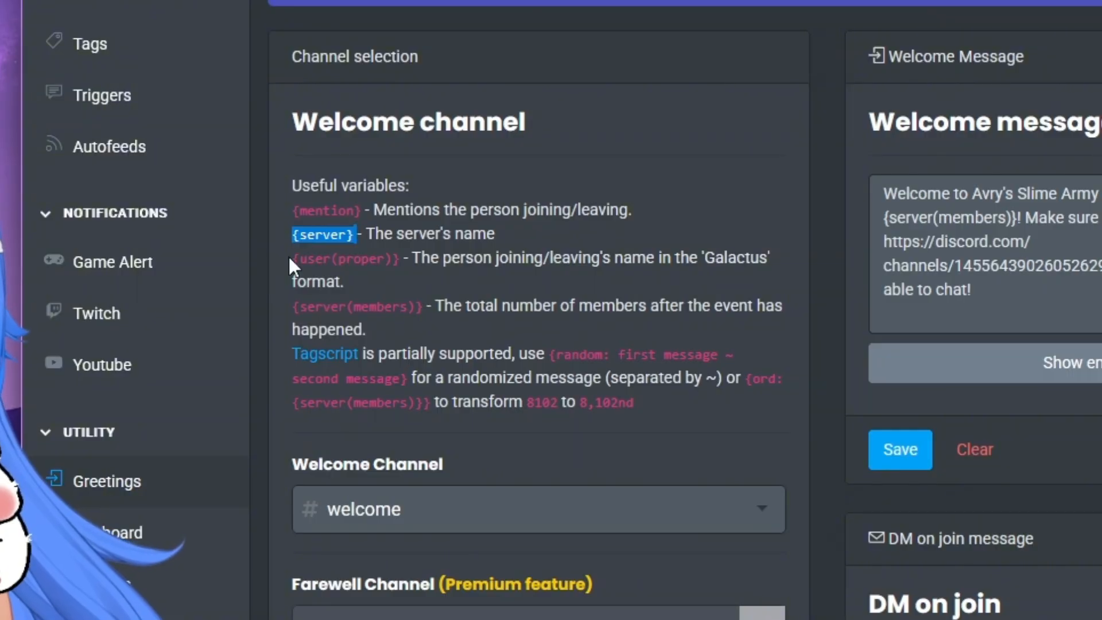
pyautogui.moveTo(291, 259); pyautogui.dragTo(388, 259)
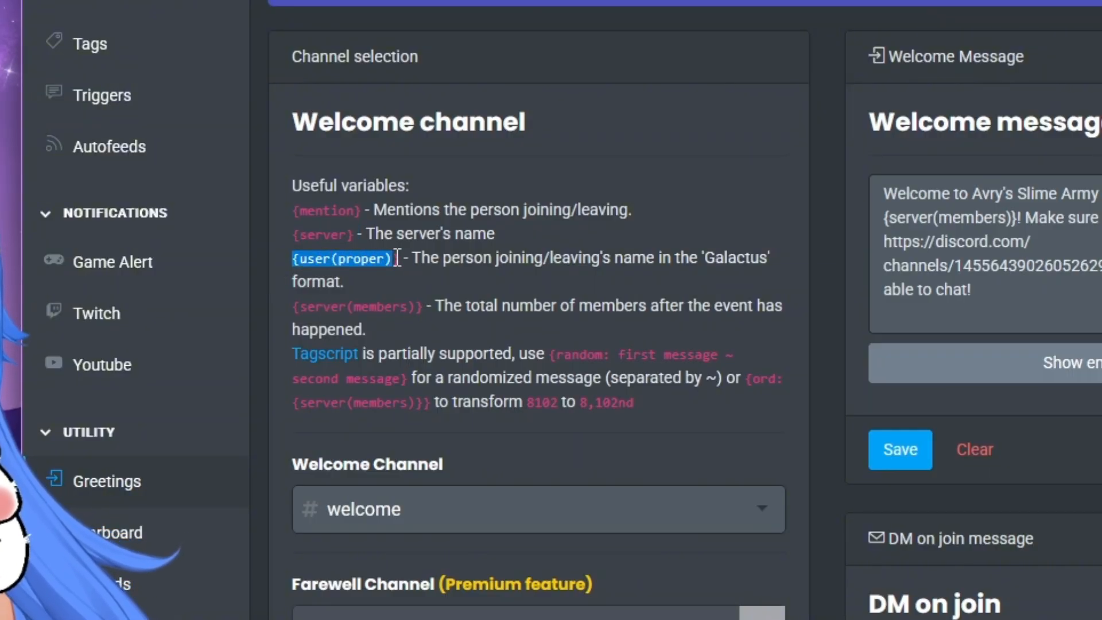
pyautogui.click(451, 287)
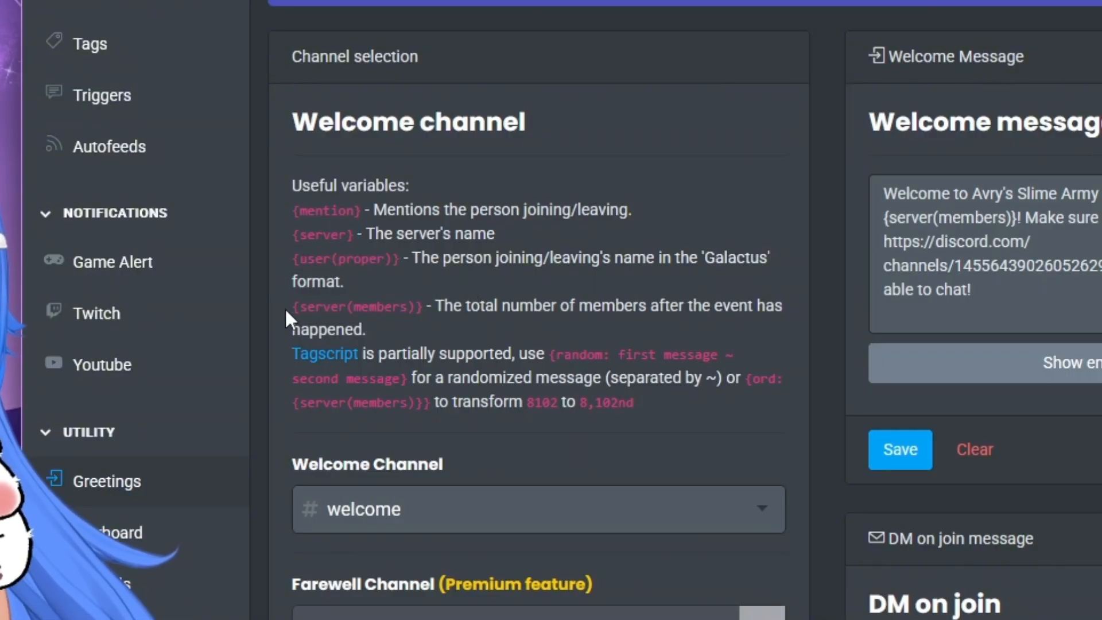
pyautogui.moveTo(287, 308); pyautogui.dragTo(419, 308)
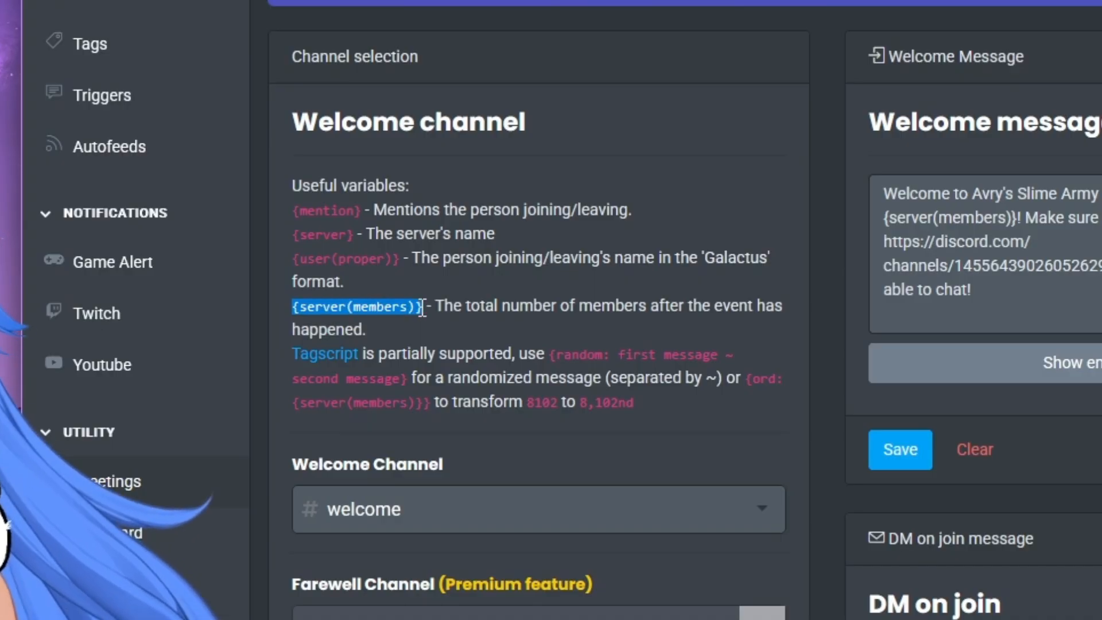
pyautogui.click(426, 336)
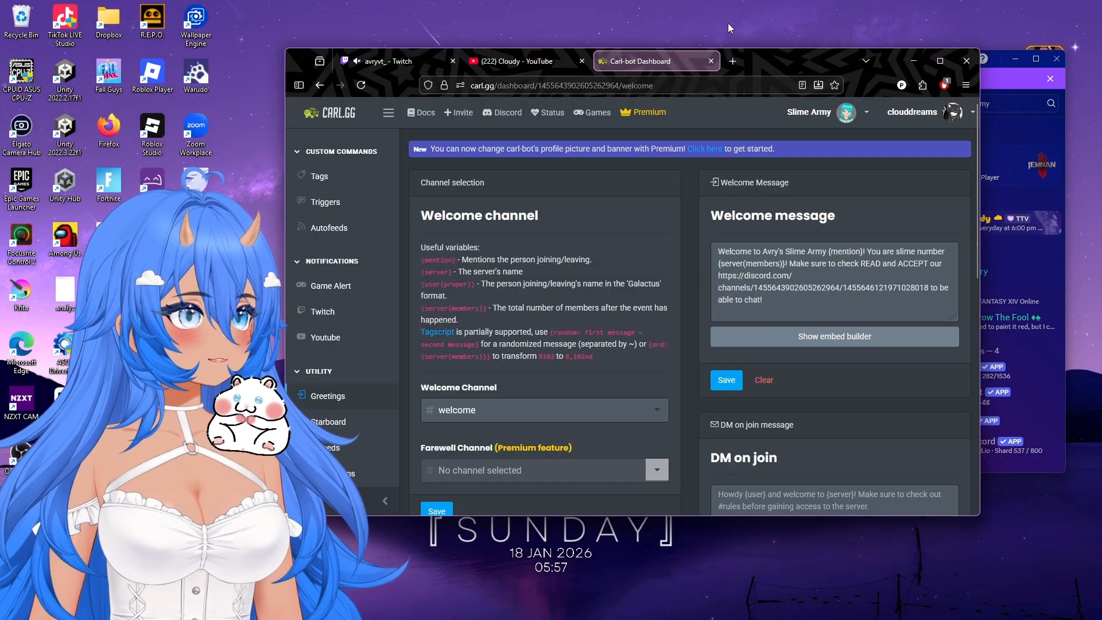
# Step: Switch to Discord and open the welcome-goodbye channel of the Cloudyy Cafe server
pyautogui.moveTo(795, 68); pyautogui.dragTo(0, 95)
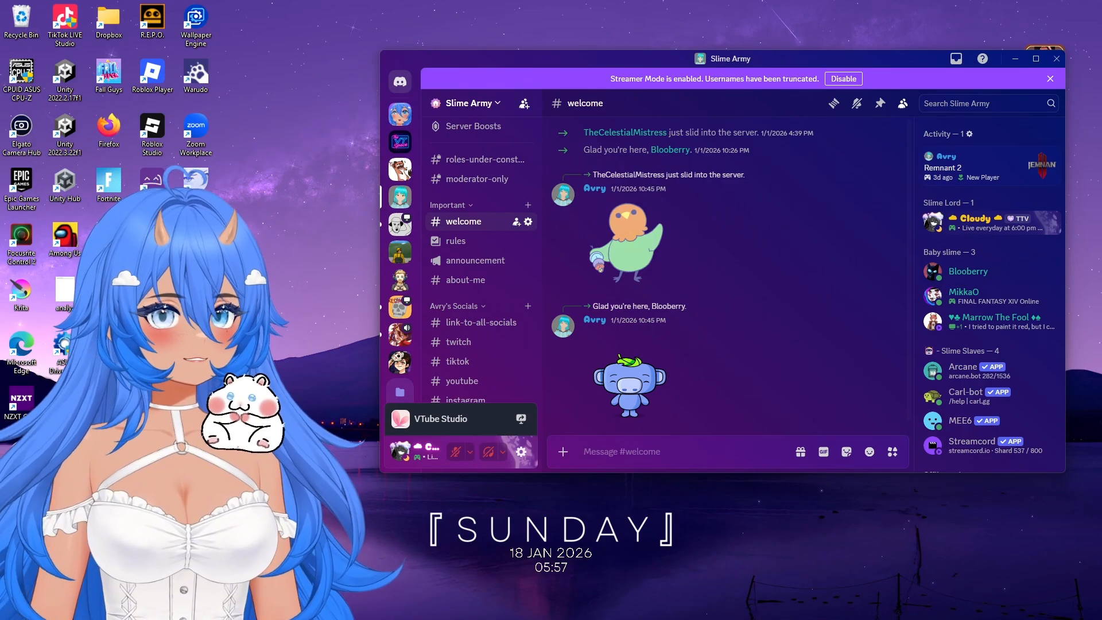
pyautogui.click(400, 114)
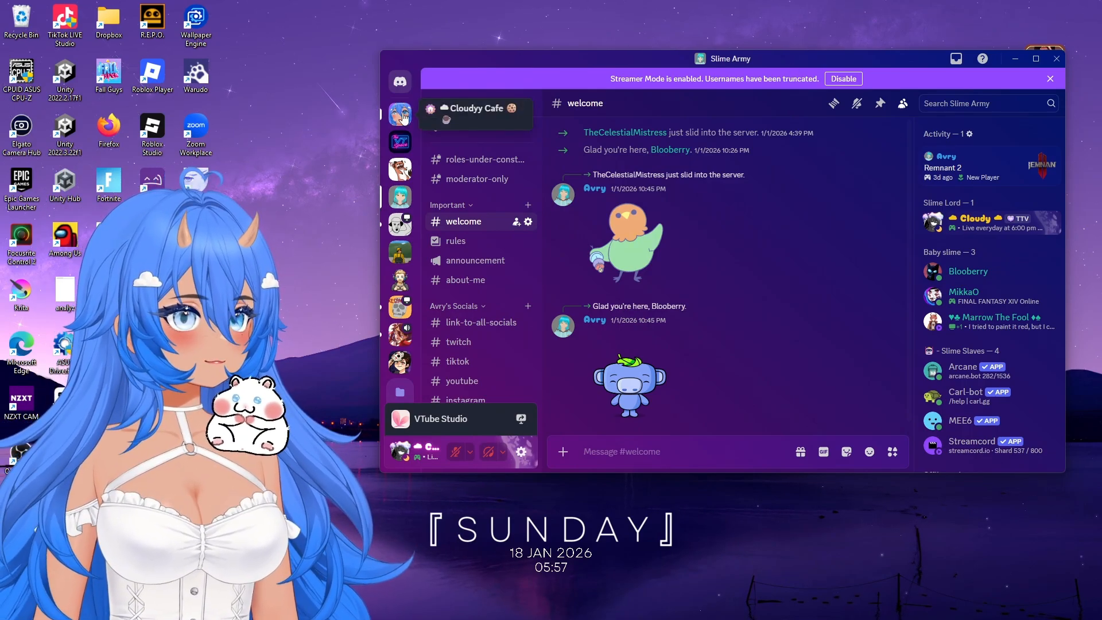
pyautogui.scroll(2, 476, 224)
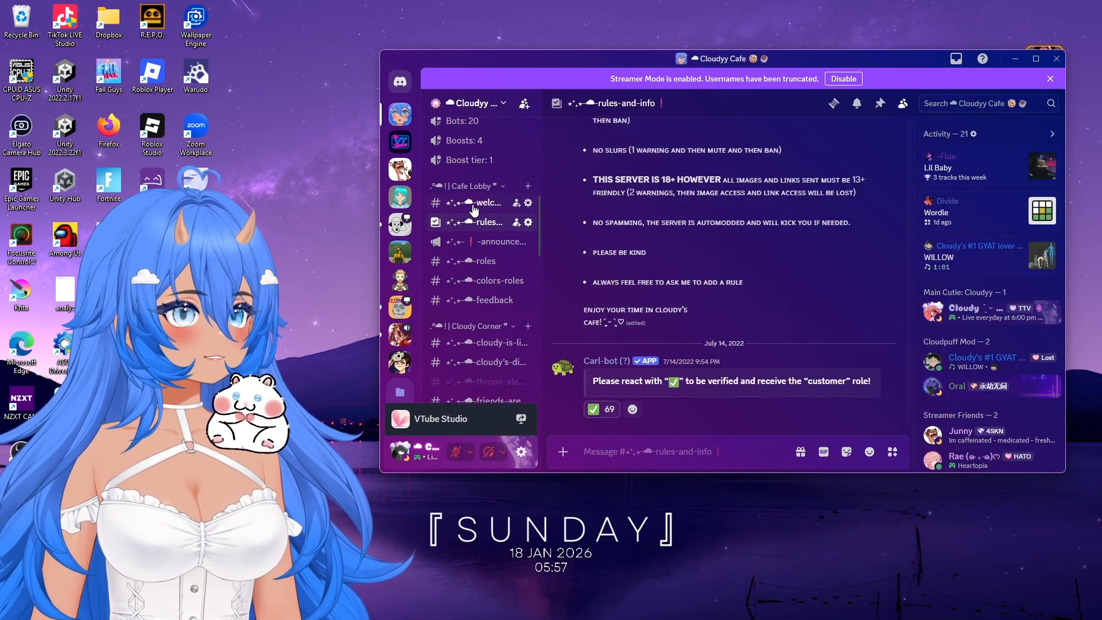
pyautogui.click(476, 203)
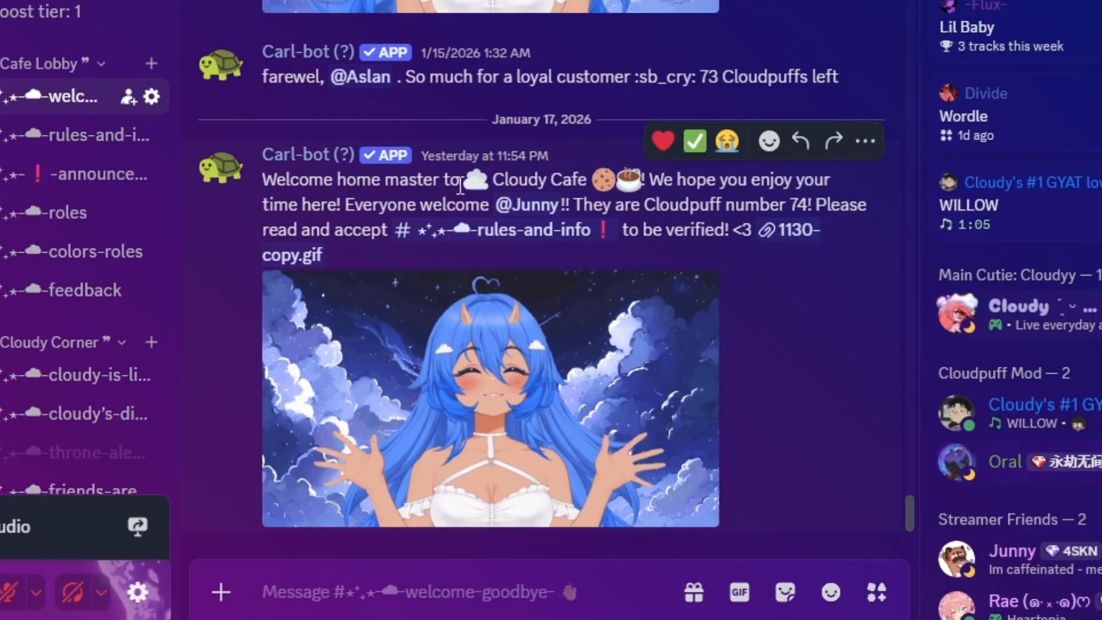
# Step: Examine the server name, member mention and member number in Carl-bot's latest welcome message
pyautogui.moveTo(683, 244); pyautogui.dragTo(766, 247)
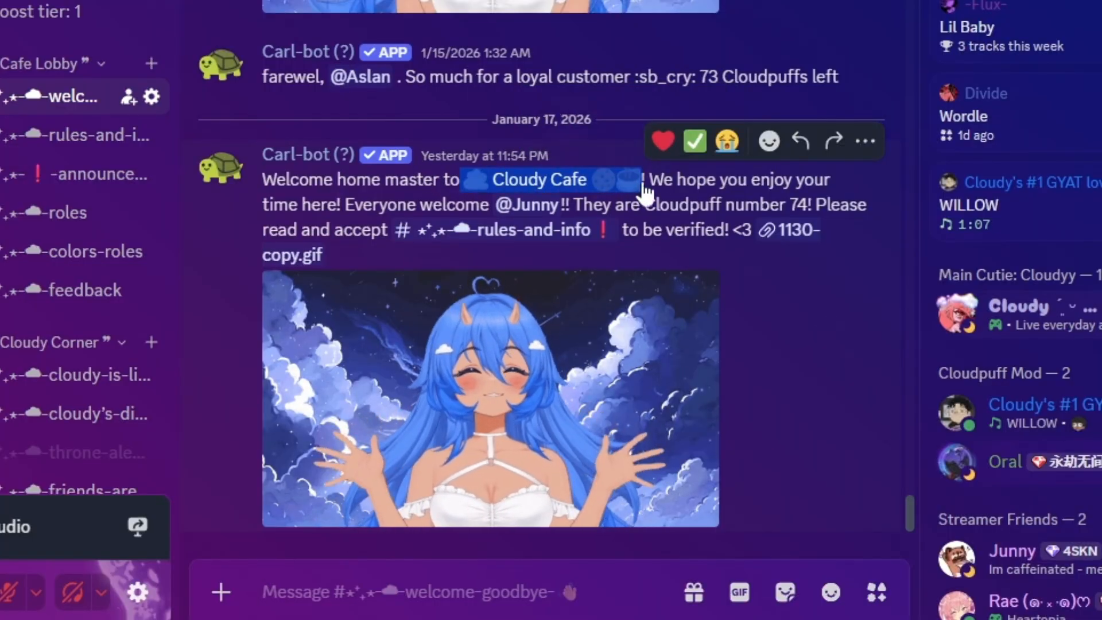
pyautogui.click(685, 182)
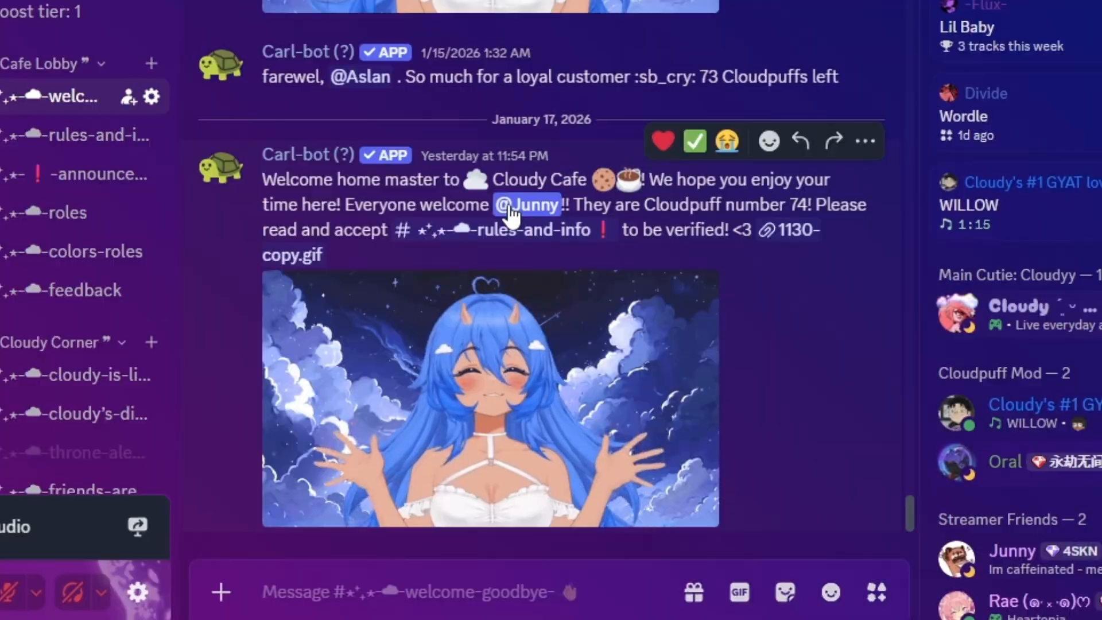
pyautogui.click(507, 208)
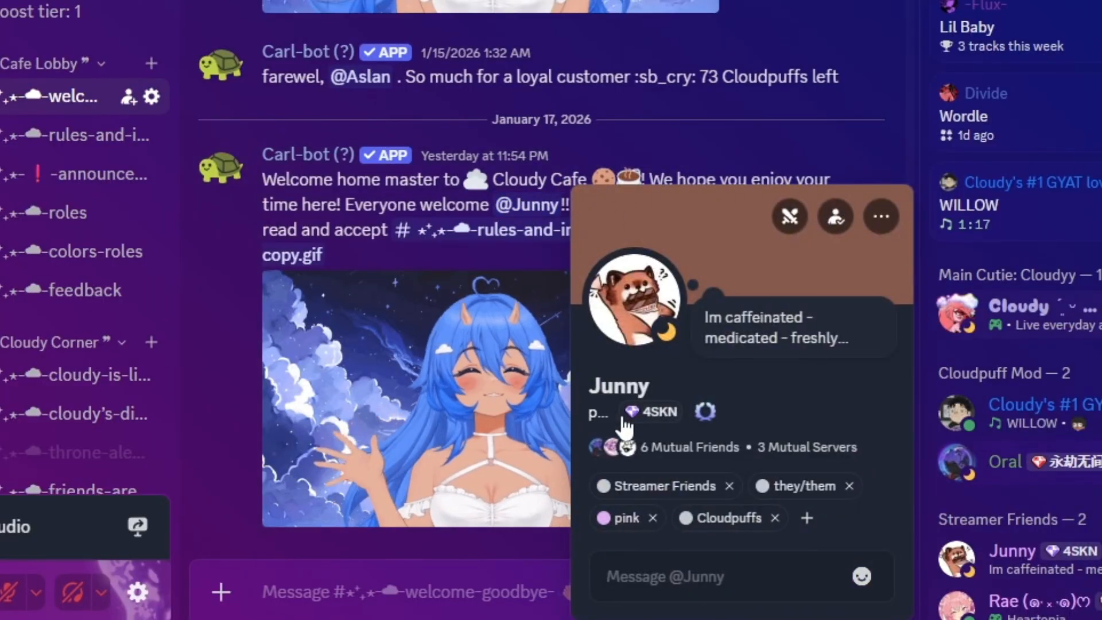
pyautogui.click(234, 251)
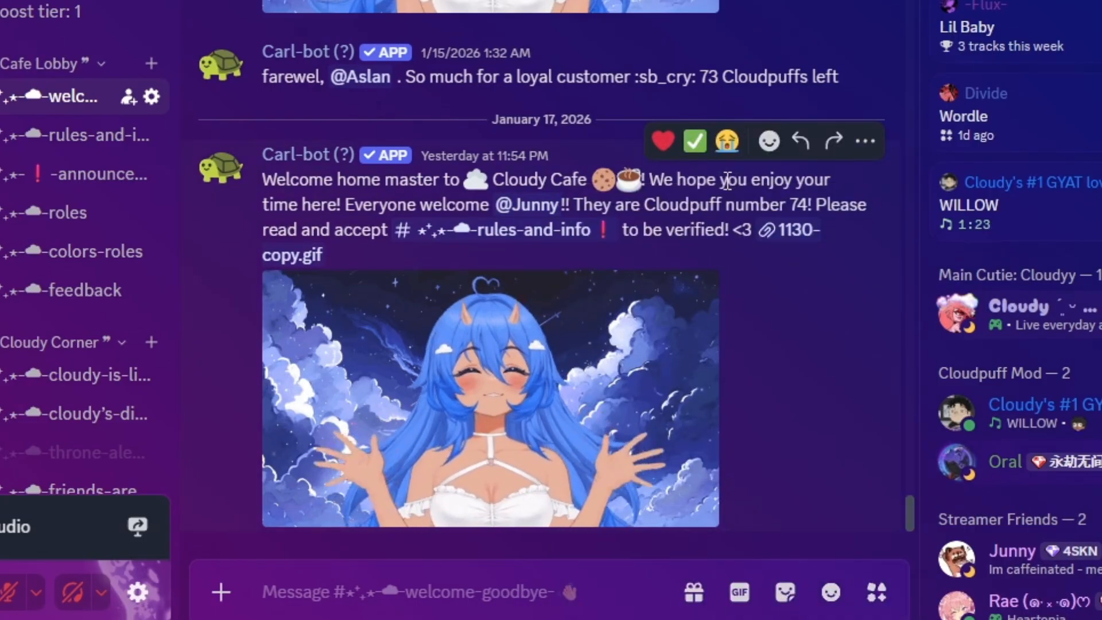
pyautogui.moveTo(584, 205); pyautogui.dragTo(797, 204)
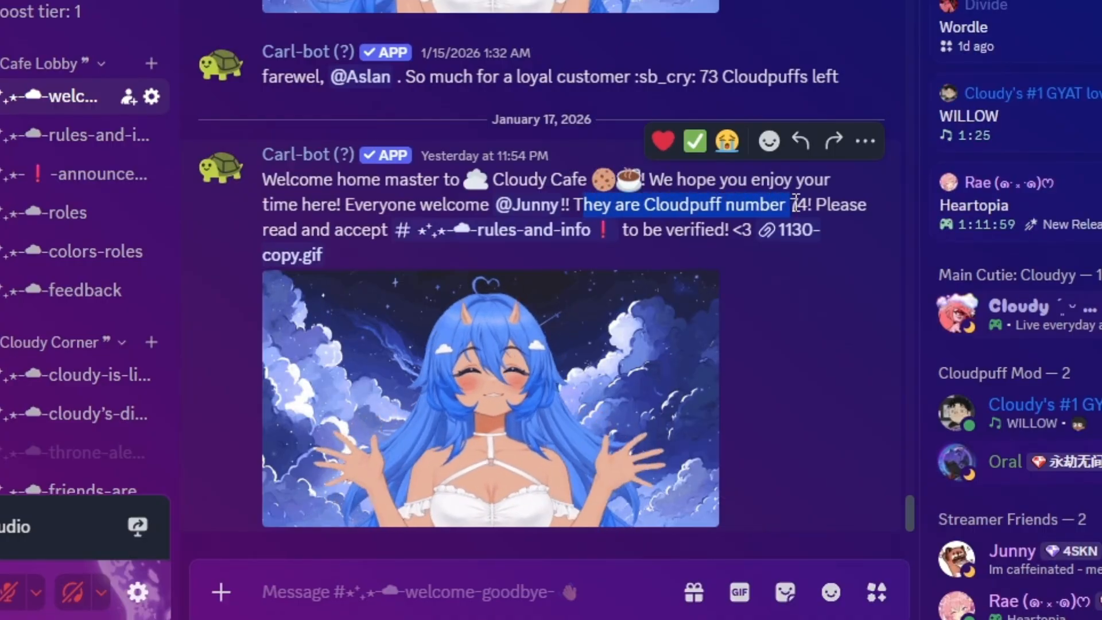
pyautogui.click(838, 195)
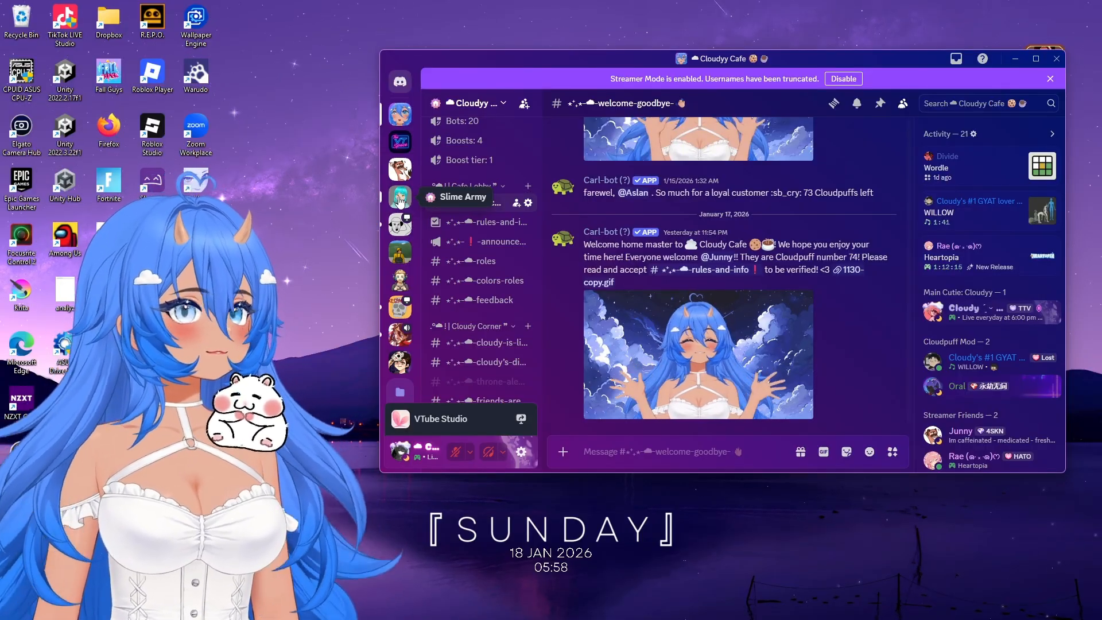
# Step: Return to the Slime Army server and copy the link of its rules channel
pyautogui.click(400, 198)
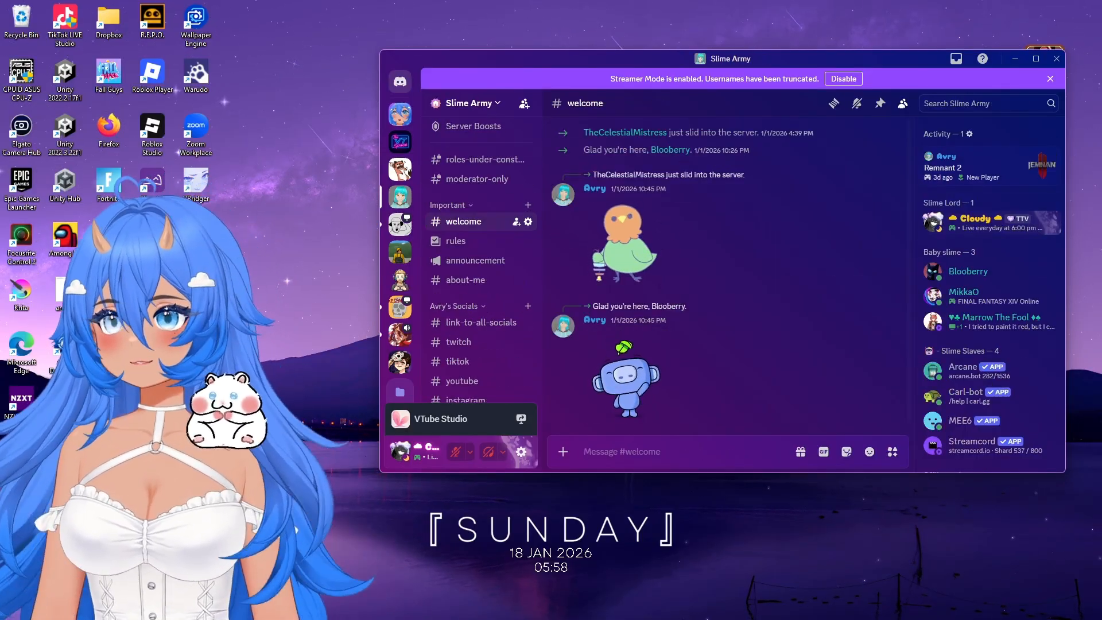
pyautogui.moveTo(0, 77); pyautogui.dragTo(683, 67)
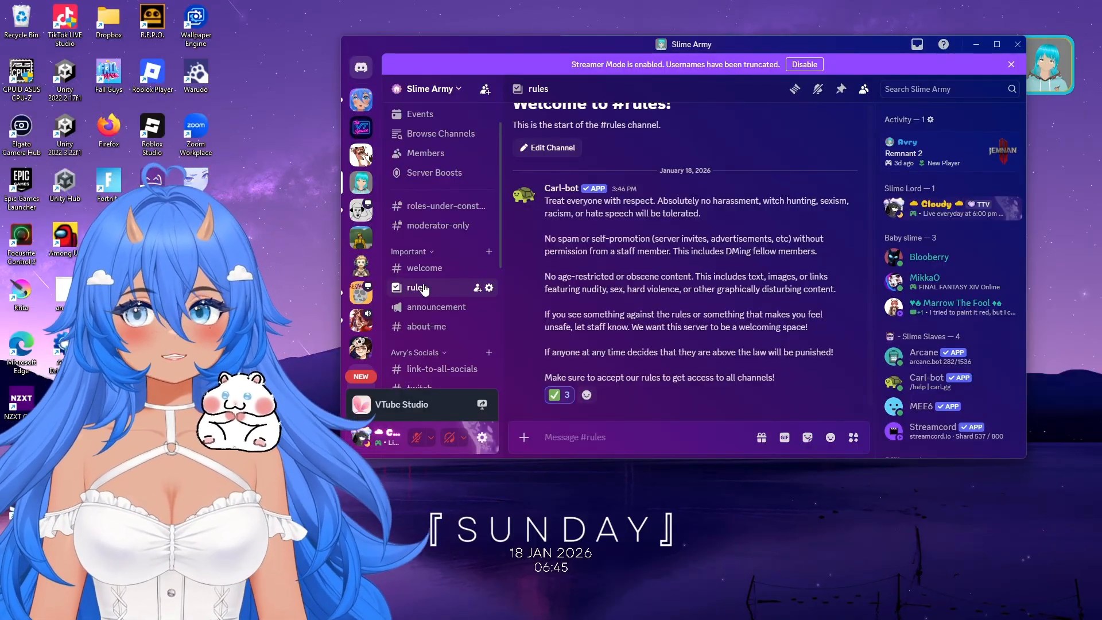
pyautogui.rightClick(424, 288)
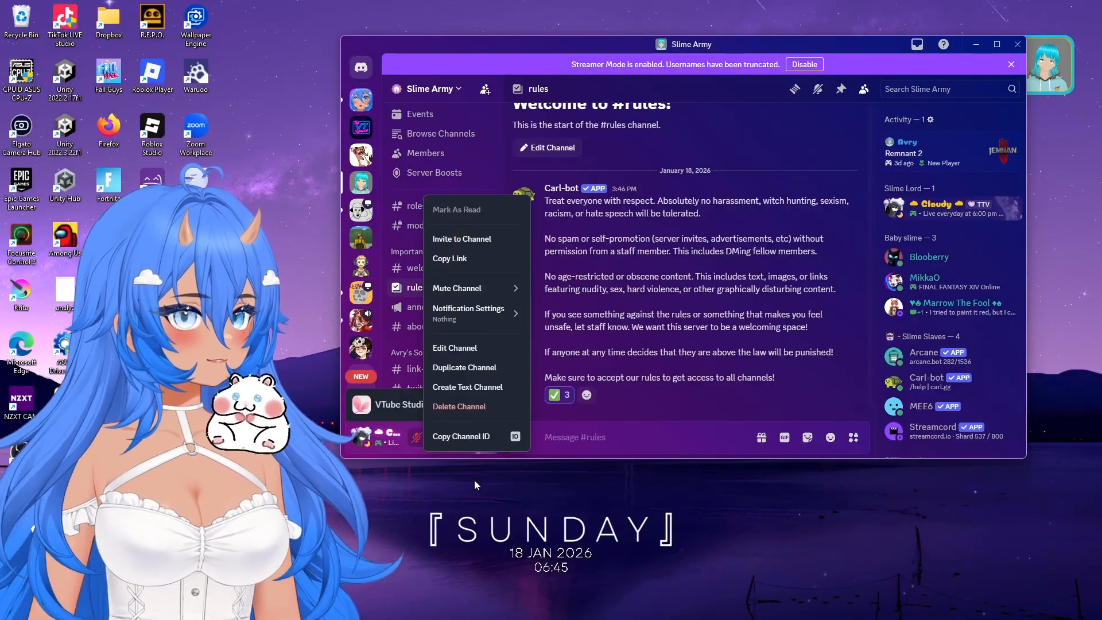
pyautogui.click(460, 264)
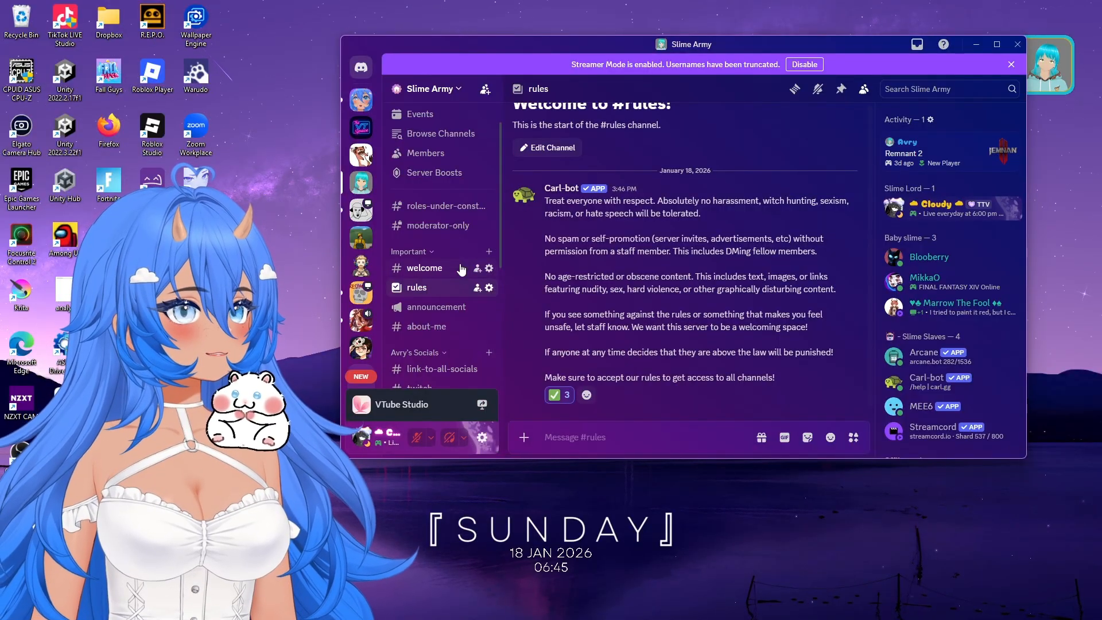
# Step: Compare the Slime Army welcome channel with Carl-bot's welcome message in the Cloudyy Cafe welcome-goodbye channel
pyautogui.click(441, 269)
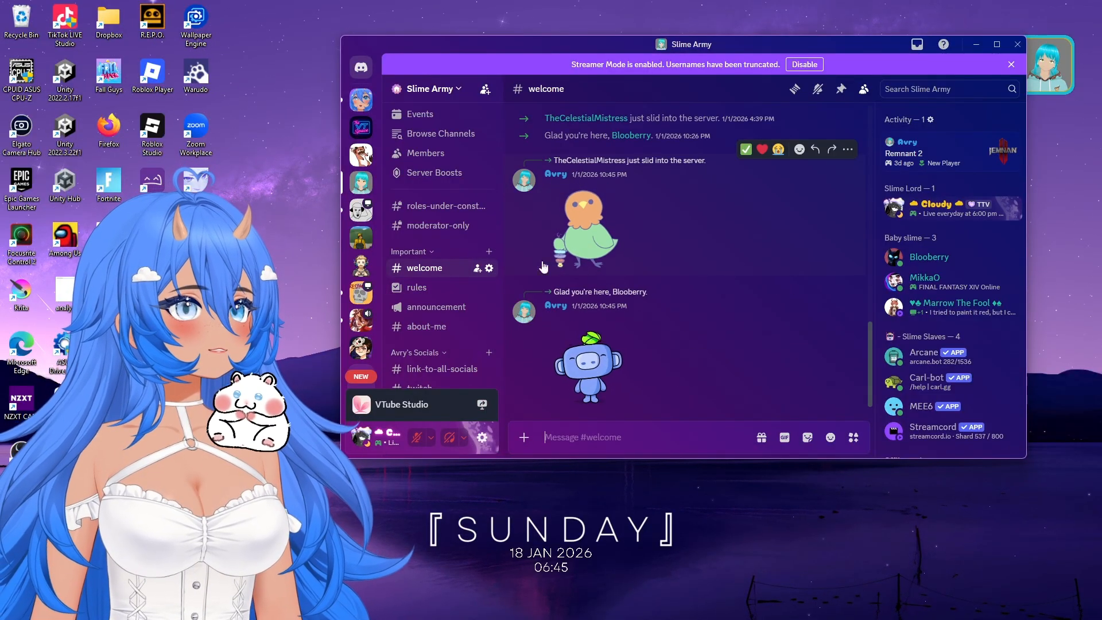
pyautogui.click(431, 221)
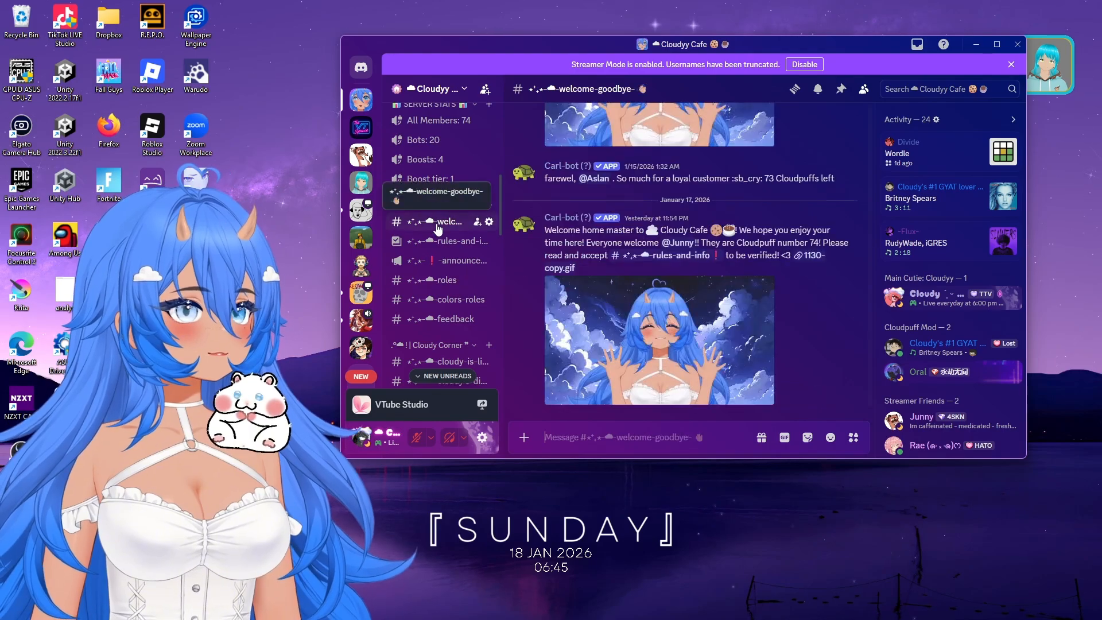
pyautogui.rightClick(622, 264)
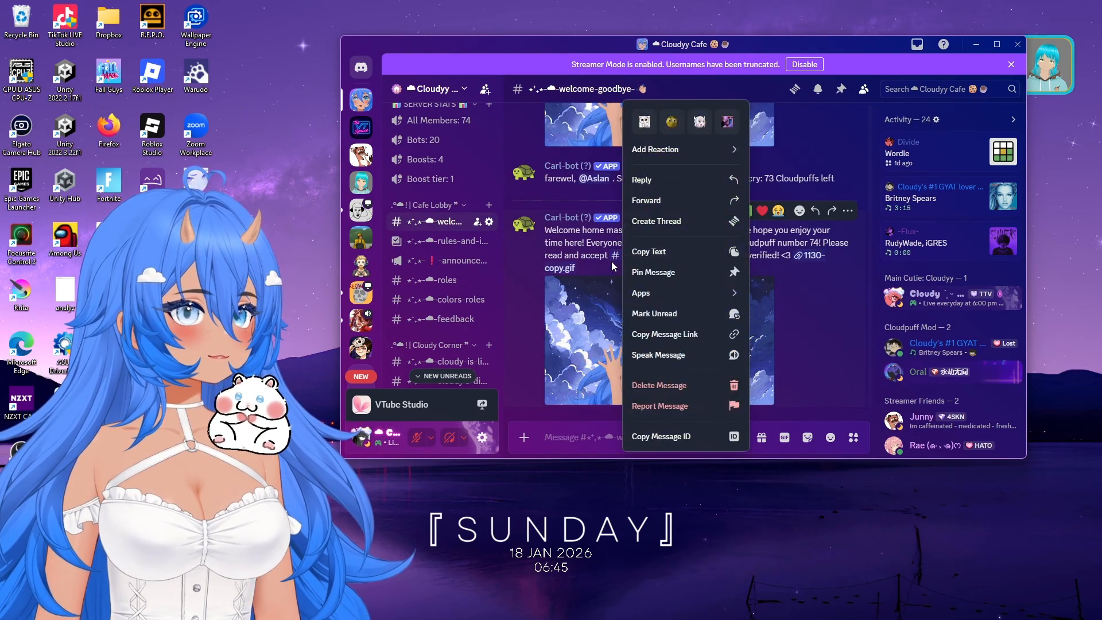
pyautogui.click(585, 250)
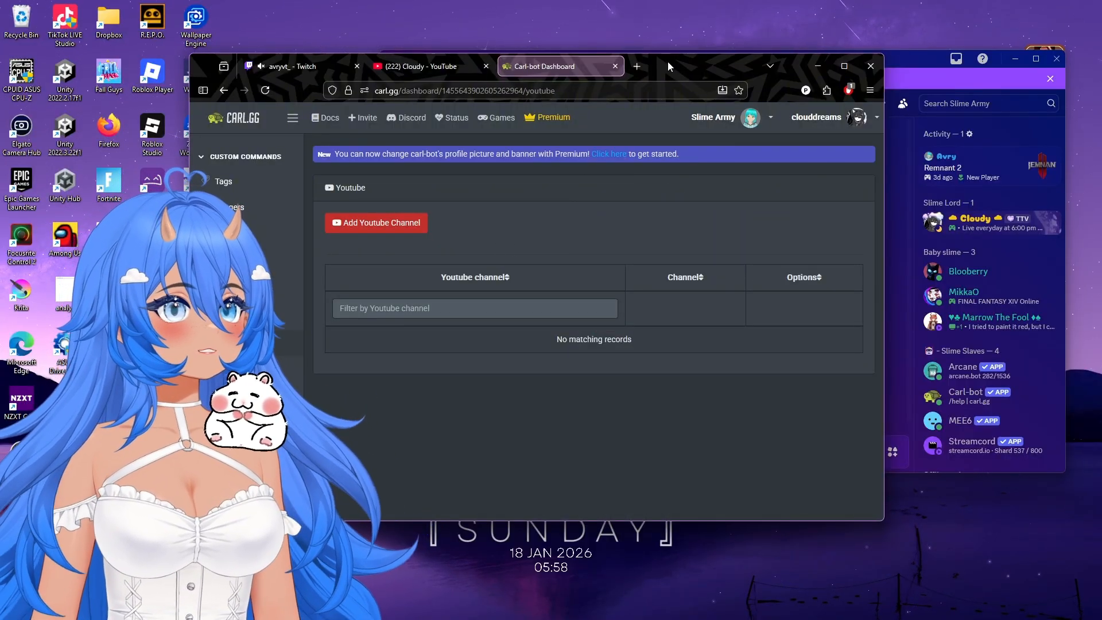
pyautogui.moveTo(667, 61); pyautogui.dragTo(690, 60)
pyautogui.click(379, 226)
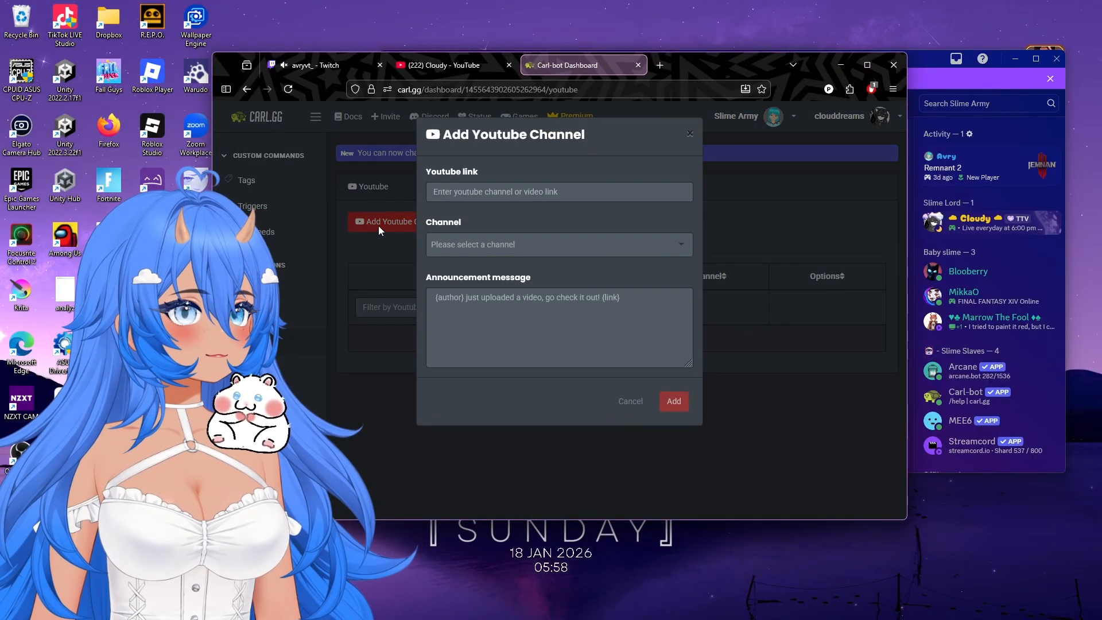
pyautogui.click(572, 190)
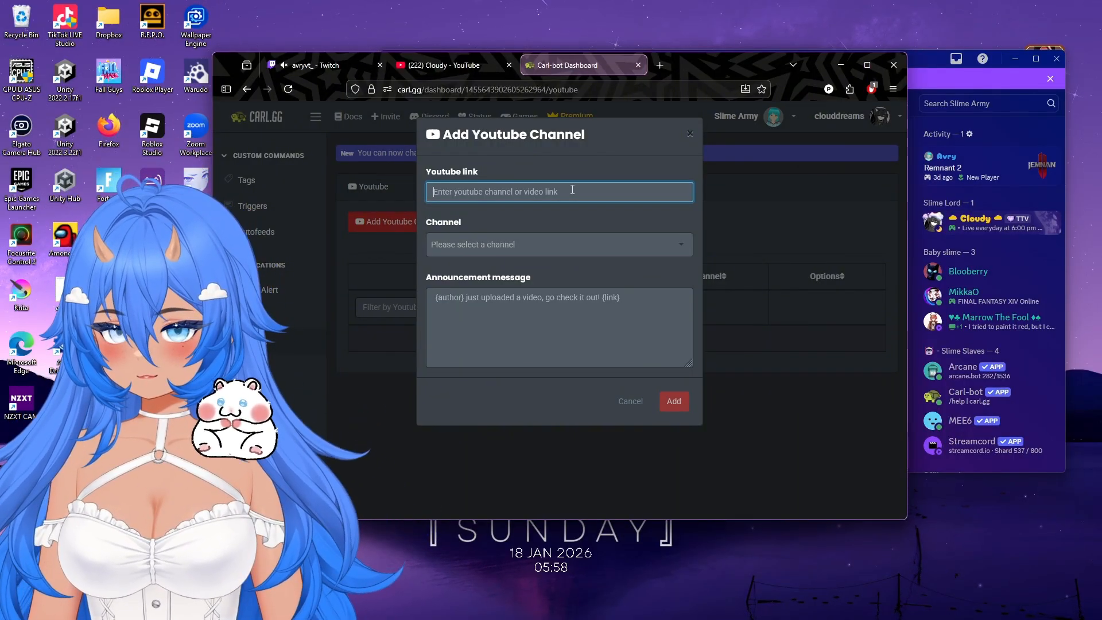
pyautogui.write('https')
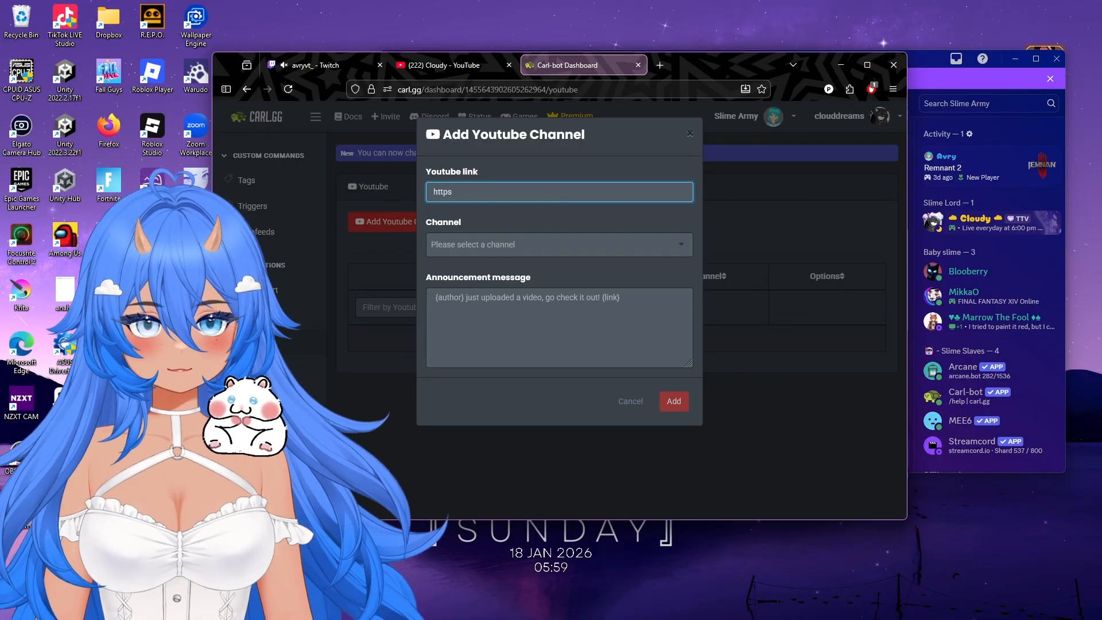
pyautogui.write('://')
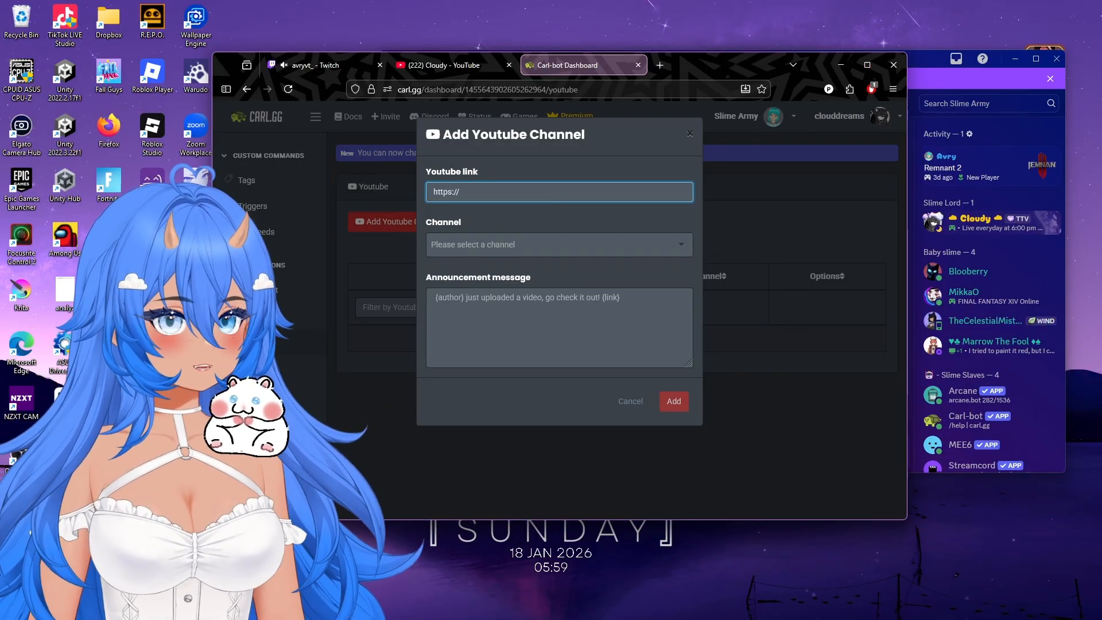
pyautogui.write('www.')
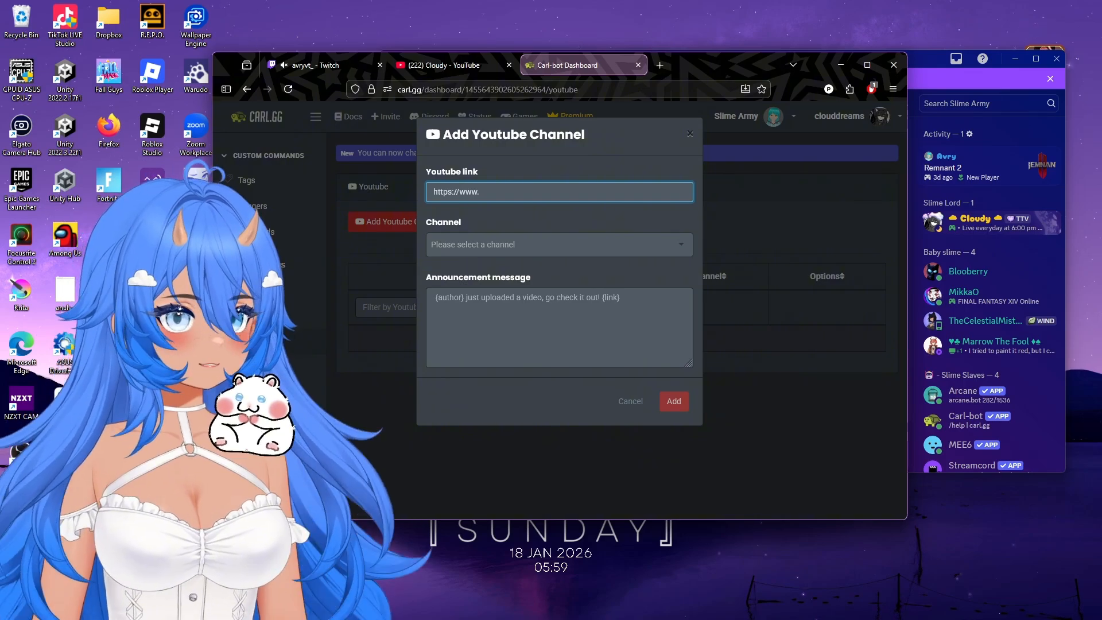
pyautogui.write('youtube')
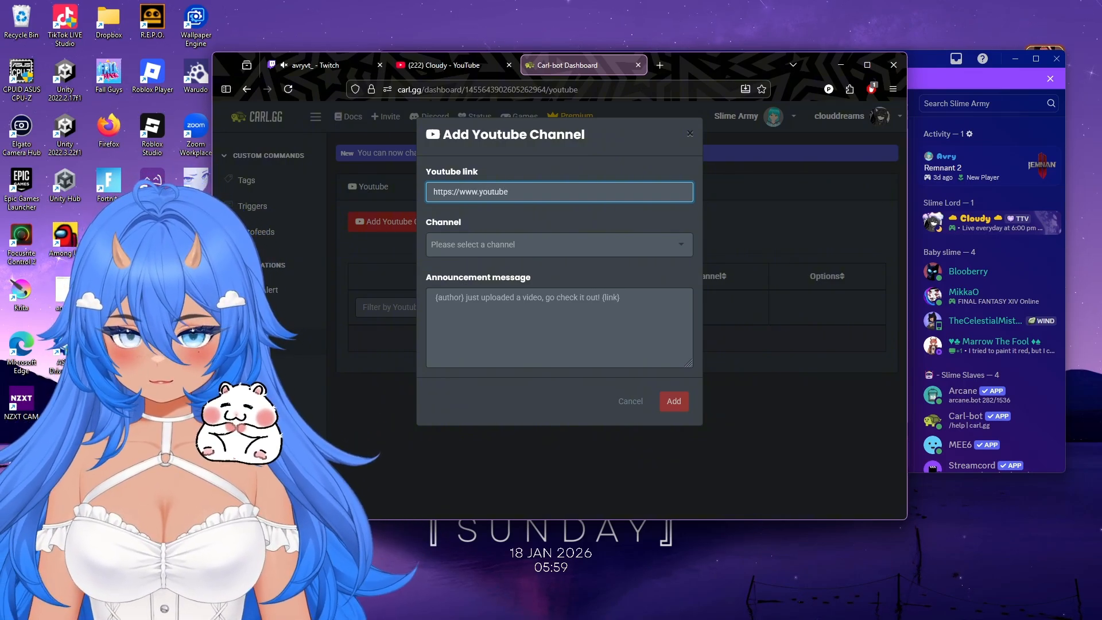
pyautogui.write('.com')
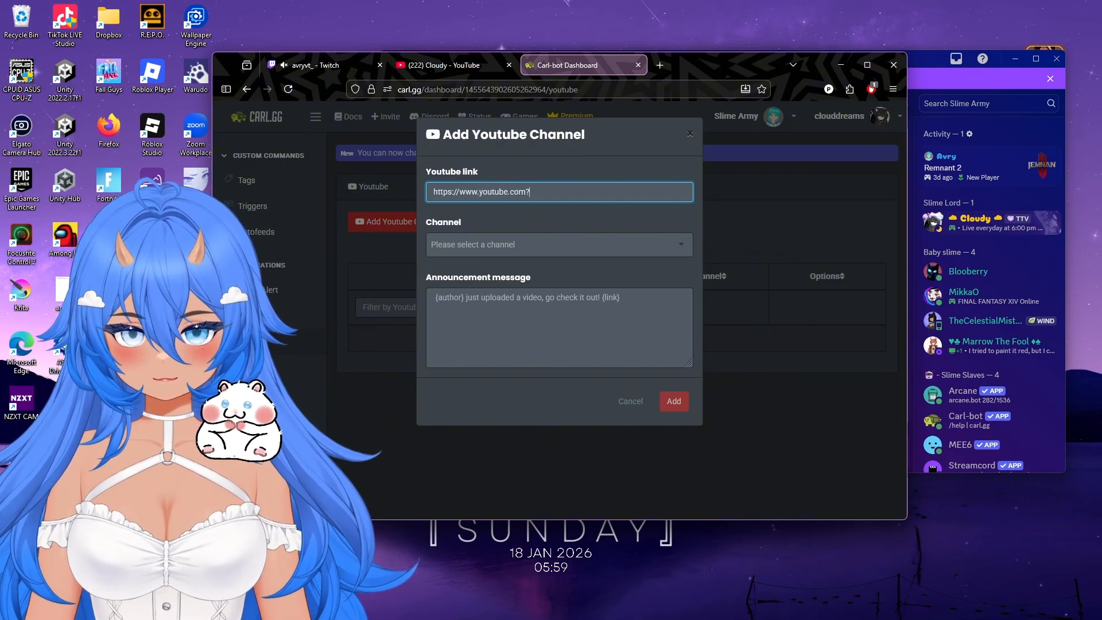
pyautogui.write('?channel/')
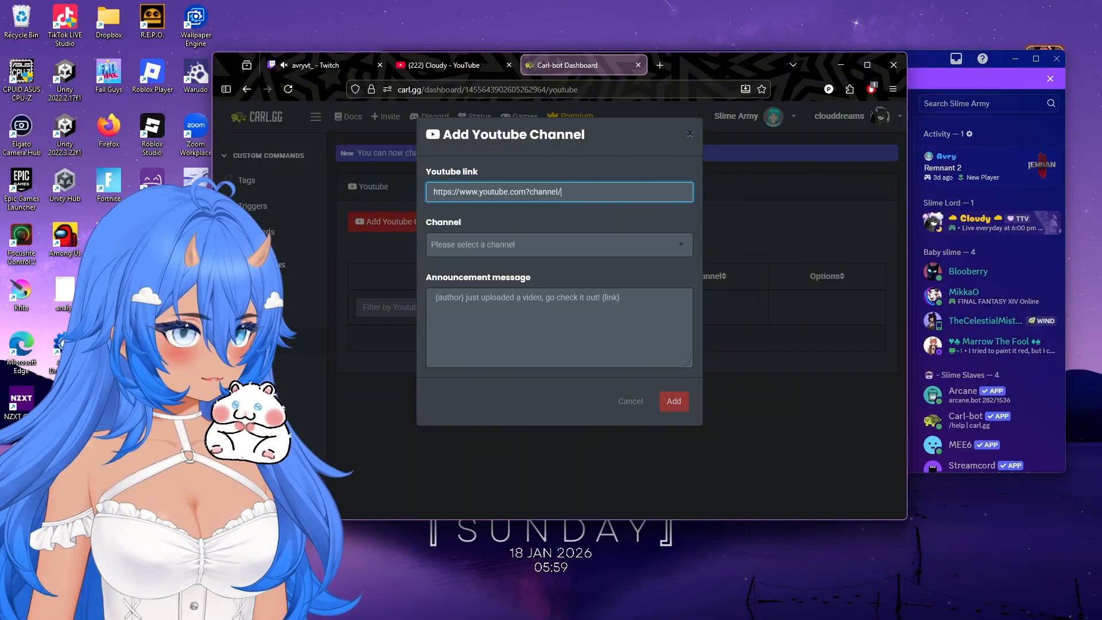
pyautogui.press('Left')
pyautogui.press('Left')
pyautogui.press('Left')
pyautogui.press('Left')
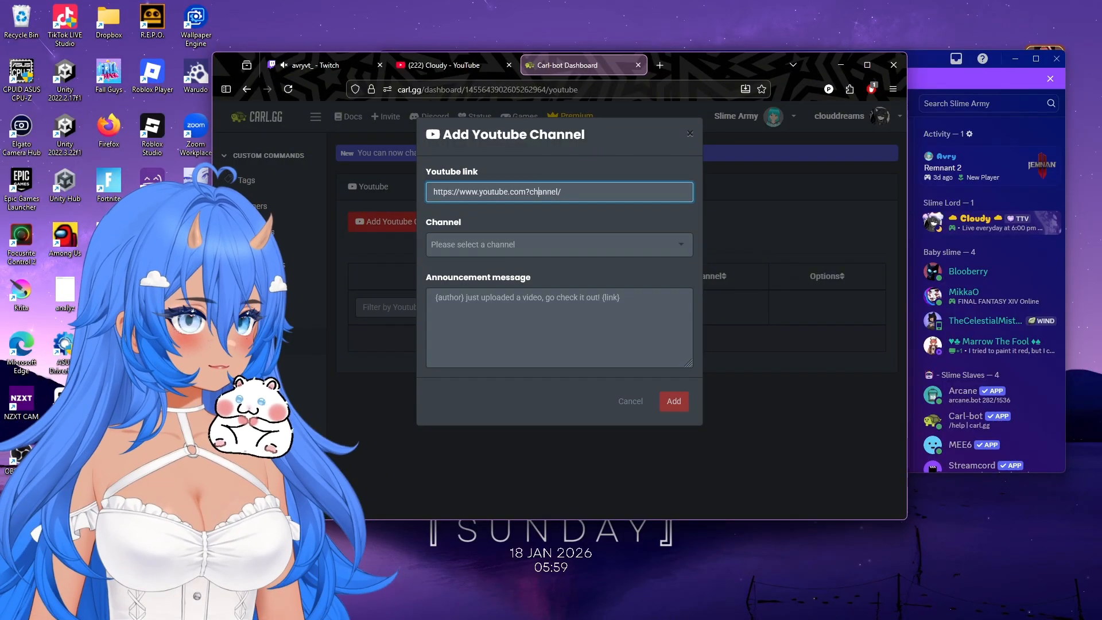
pyautogui.press('BackSpace')
pyautogui.write('/')
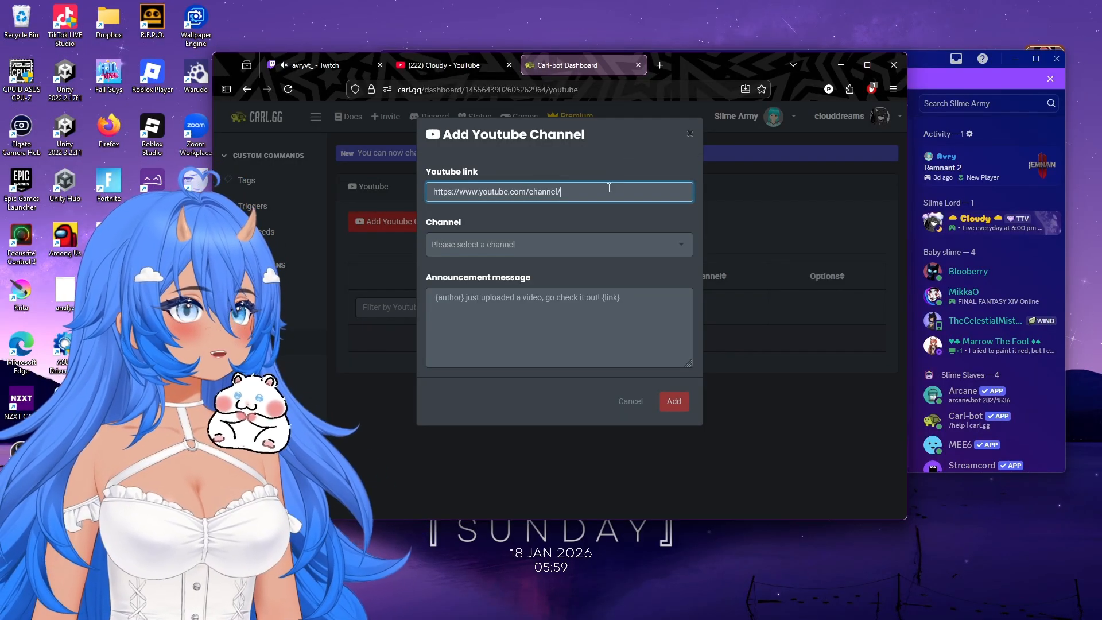
pyautogui.click(316, 65)
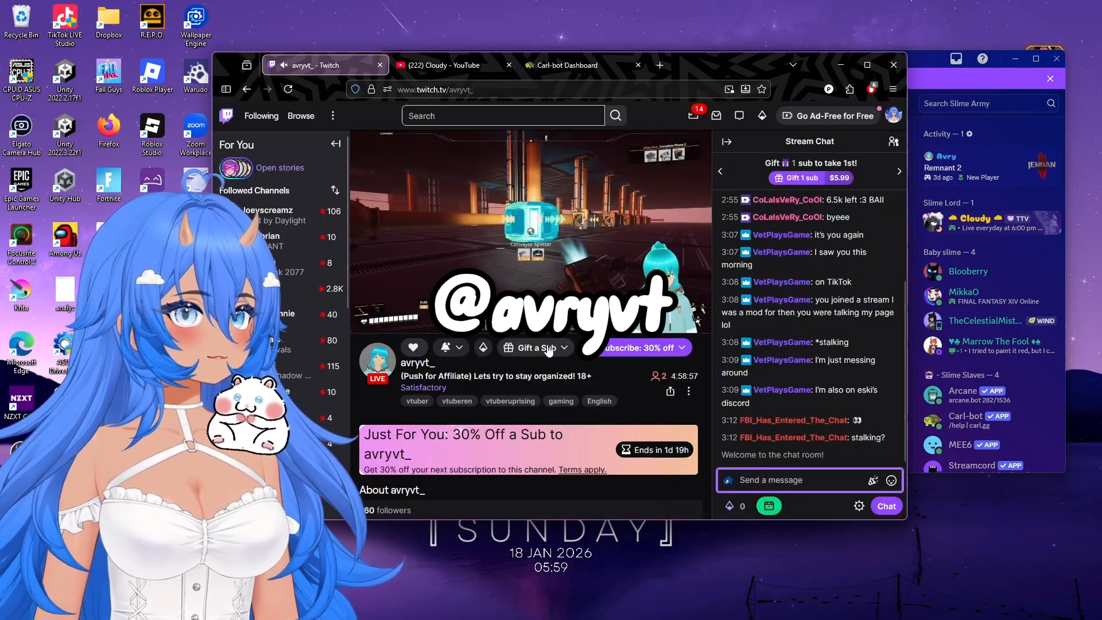
pyautogui.click(768, 506)
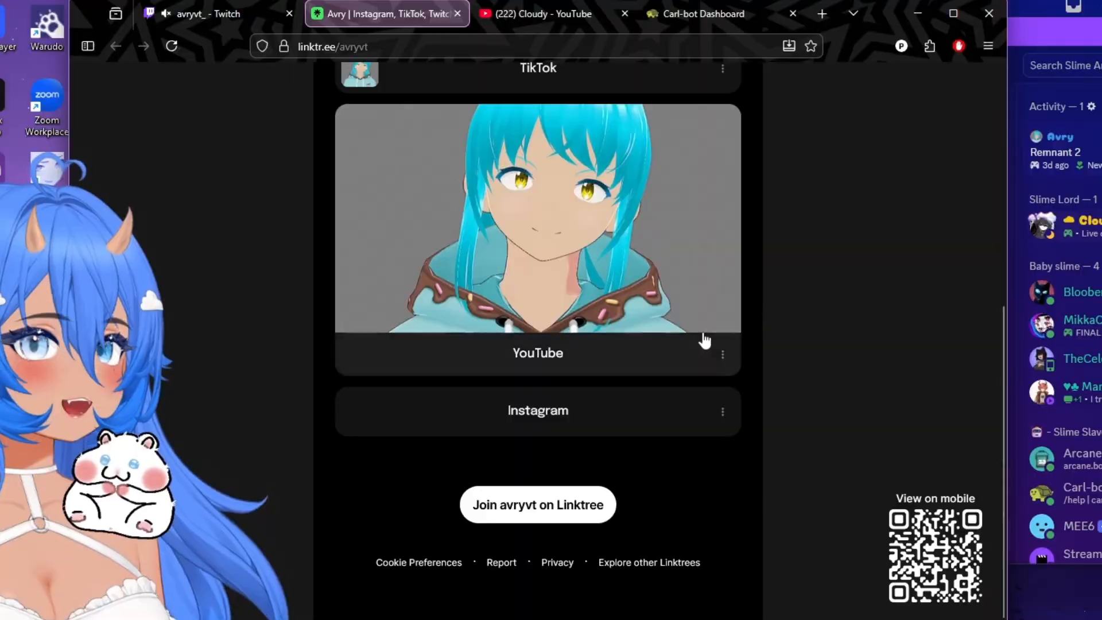
pyautogui.click(558, 364)
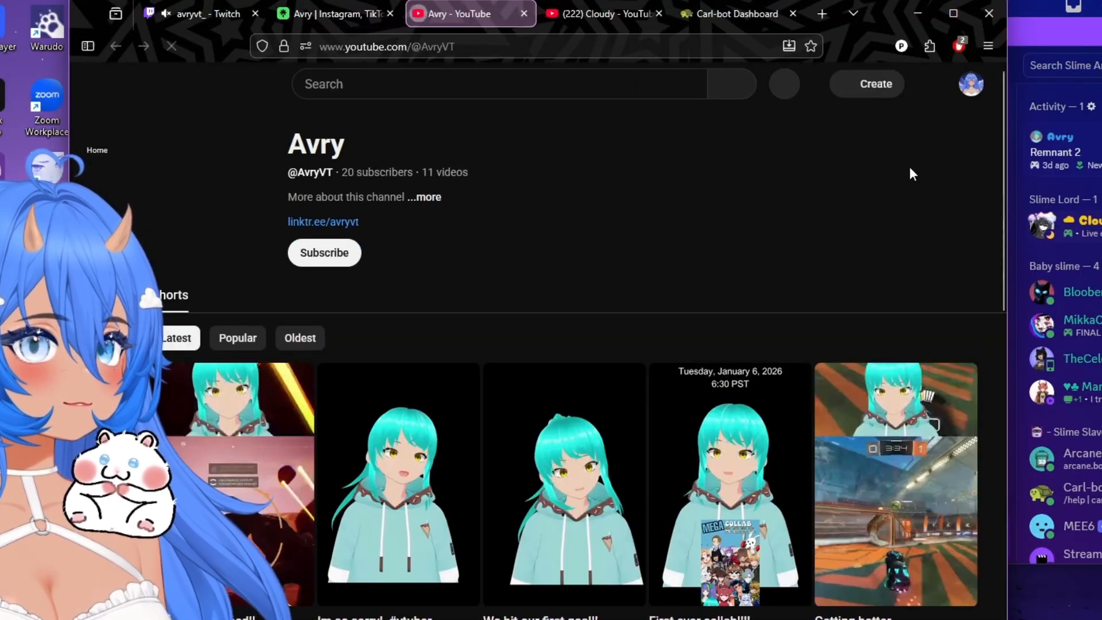
pyautogui.click(430, 201)
pyautogui.click(441, 512)
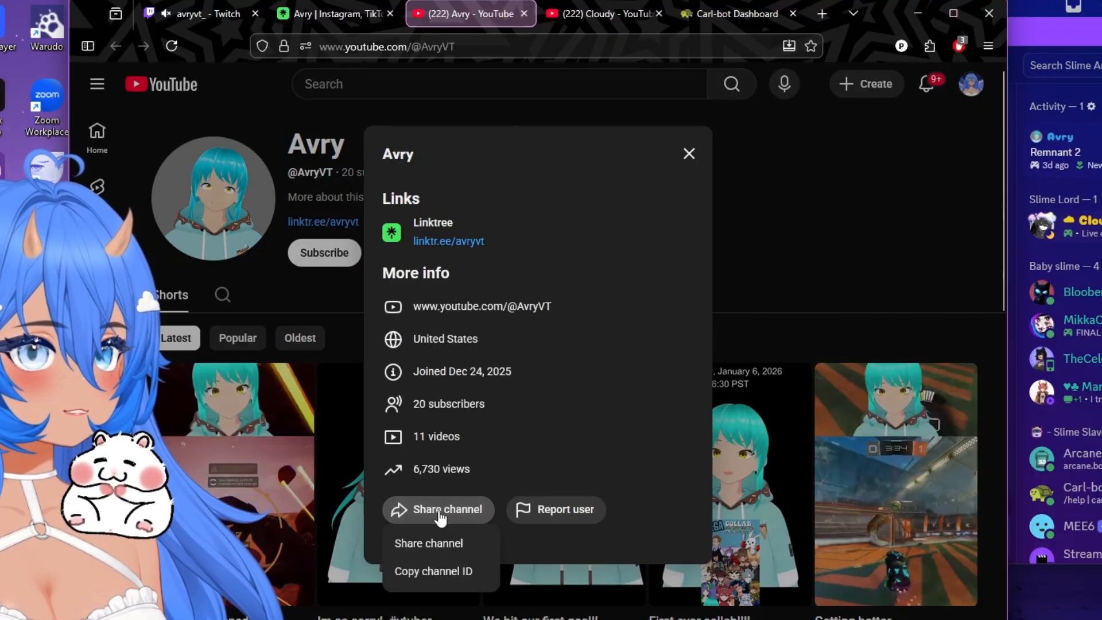
pyautogui.click(448, 572)
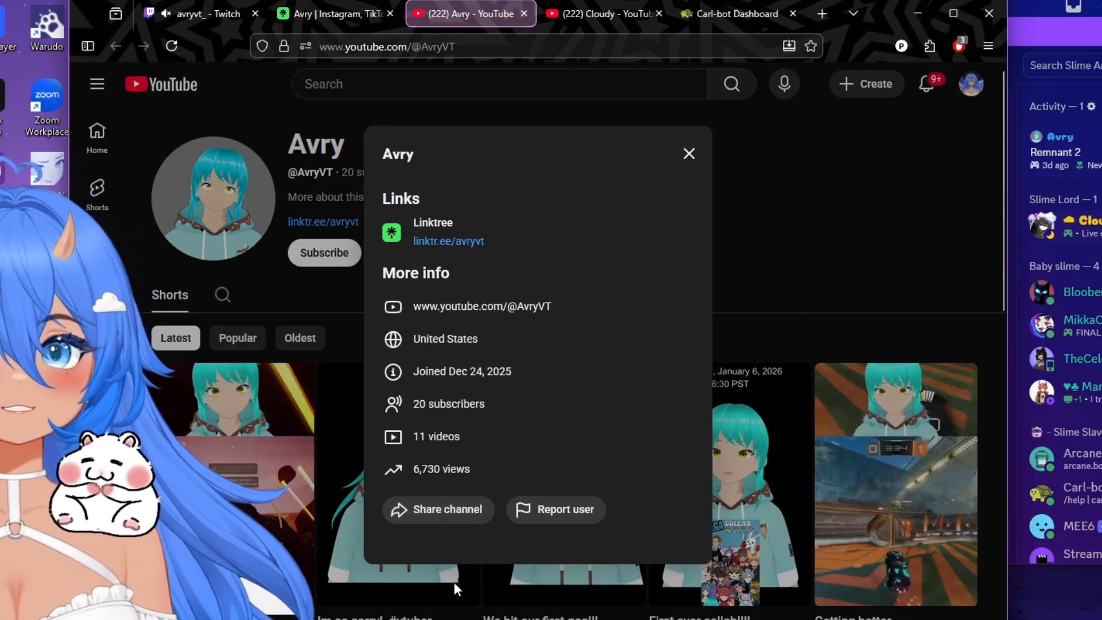
# Step: Return to the Carl-bot dashboard and append the copied channel ID to the YouTube link
pyautogui.click(607, 17)
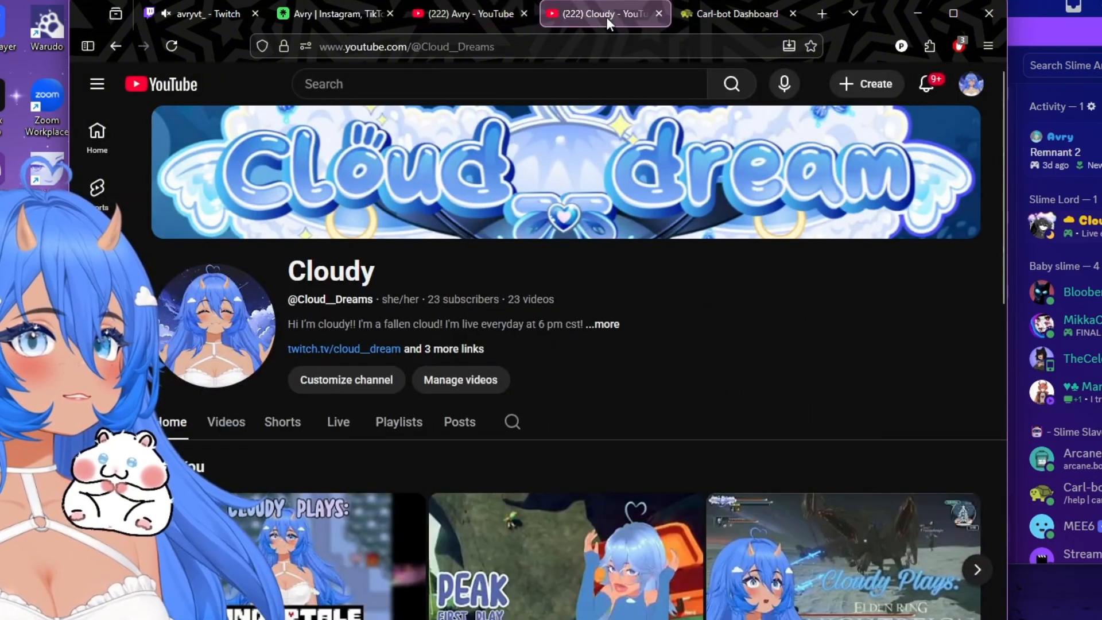
pyautogui.click(715, 13)
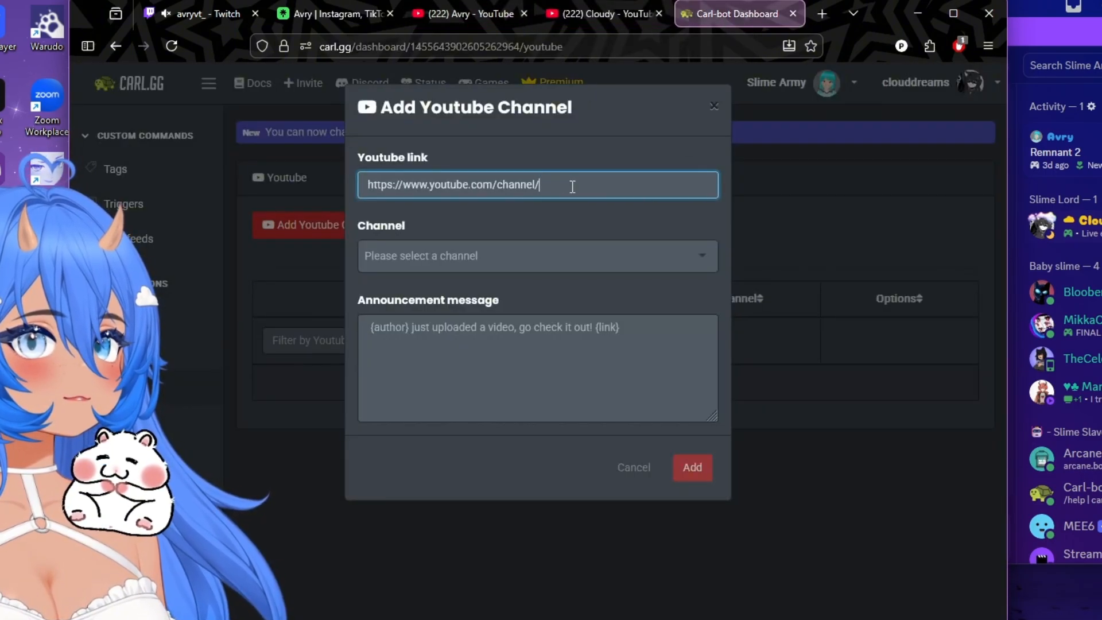
pyautogui.write('UC8W2IcIa3yGeUE_abQTdLZQ')
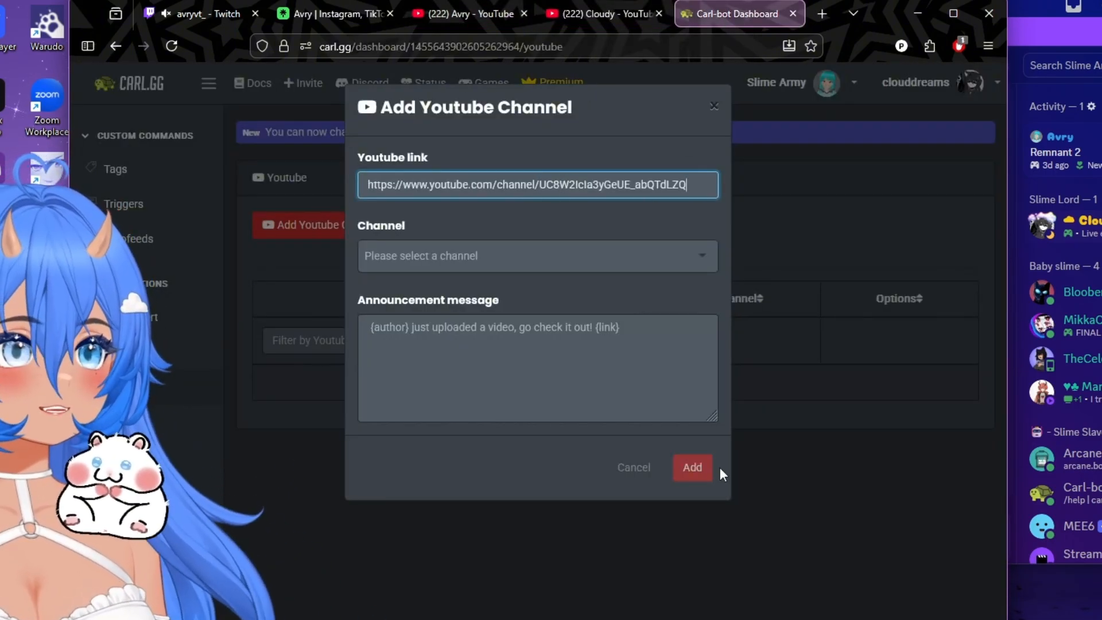
# Step: Write the announcement message "Slime Army check out my new video!" with {link} below it after a blank line
pyautogui.click(389, 339)
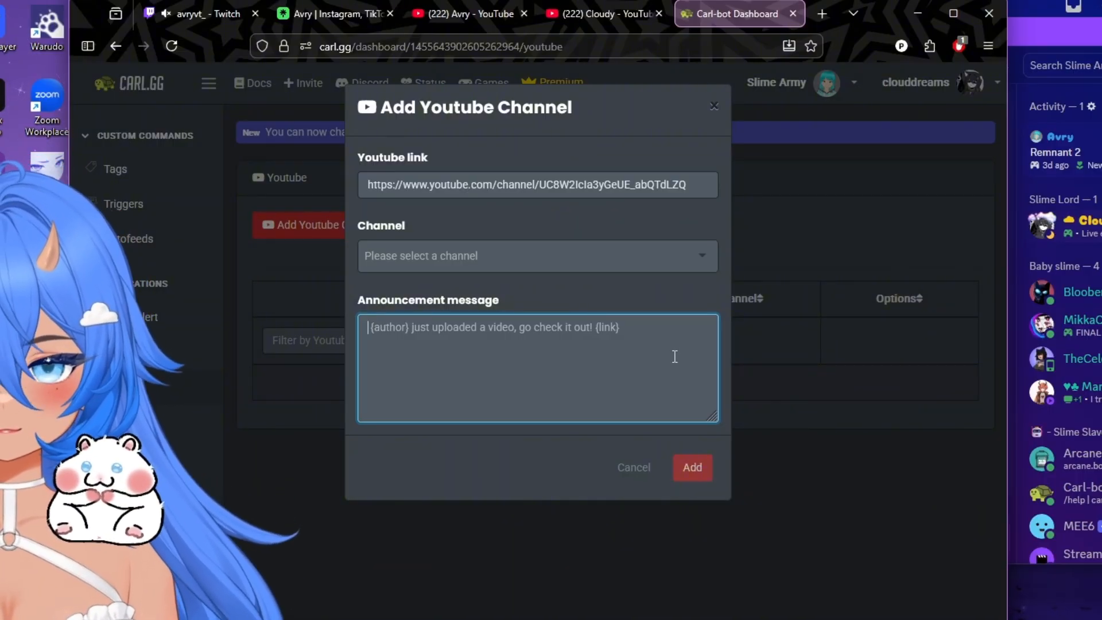
pyautogui.write('Slime A')
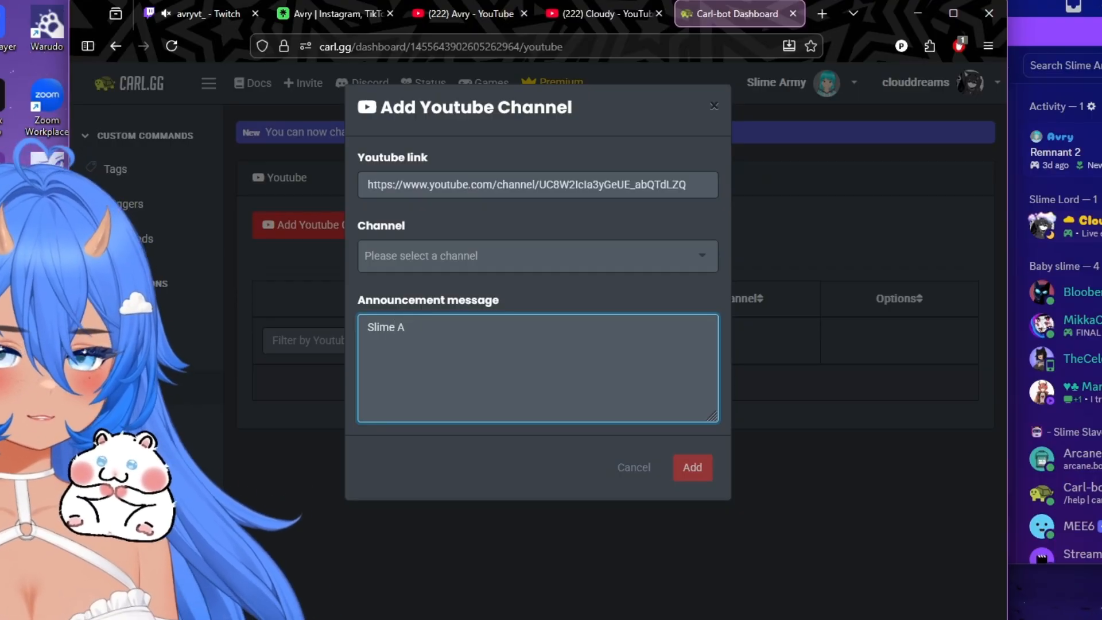
pyautogui.write('rmy check out my new video!')
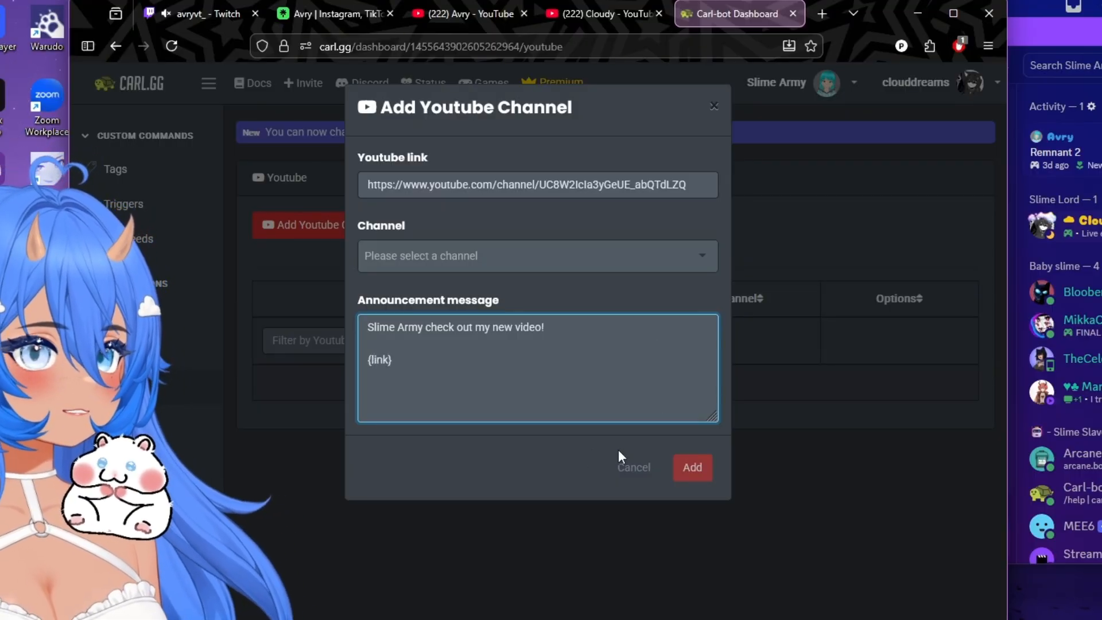
pyautogui.click(549, 476)
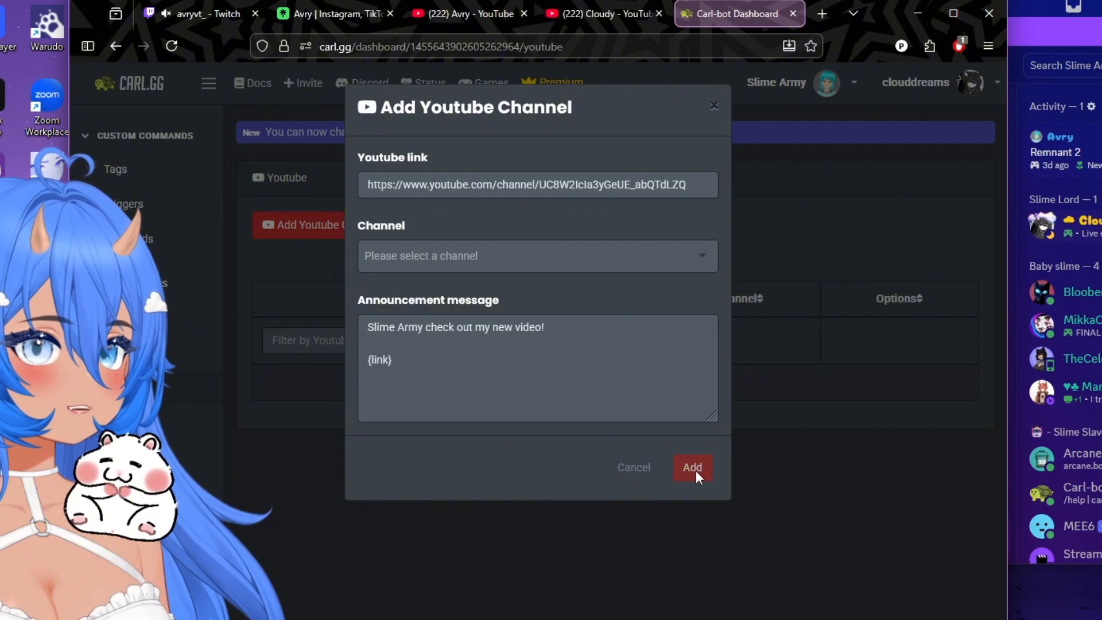
# Step: Choose the youtube channel as the alert's destination and add the alert
pyautogui.click(600, 253)
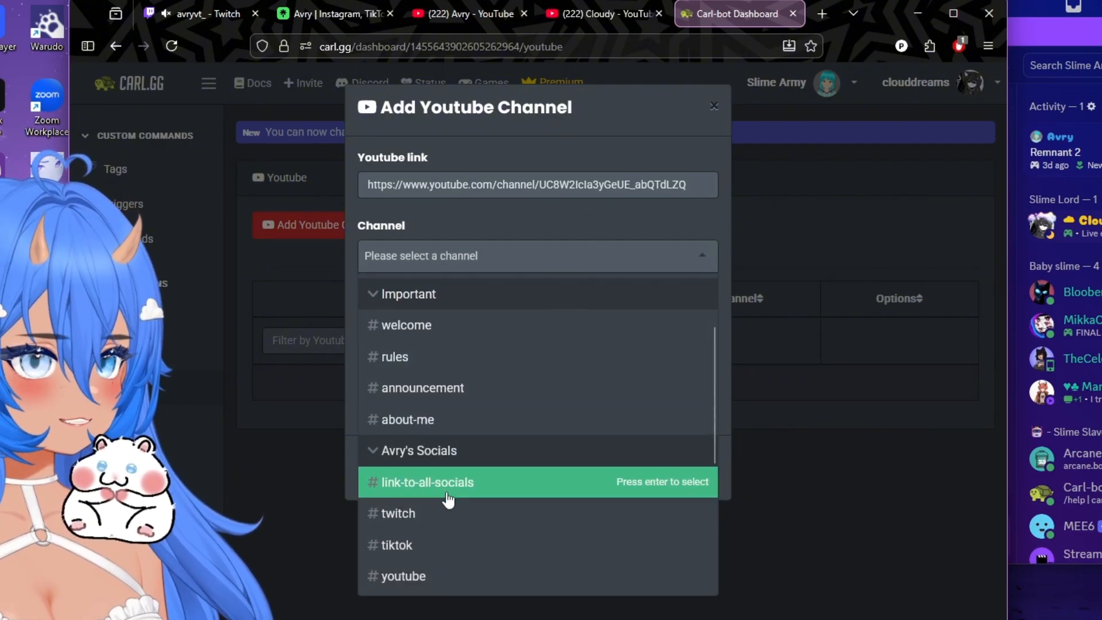
pyautogui.scroll(-3, 448, 500)
pyautogui.click(499, 411)
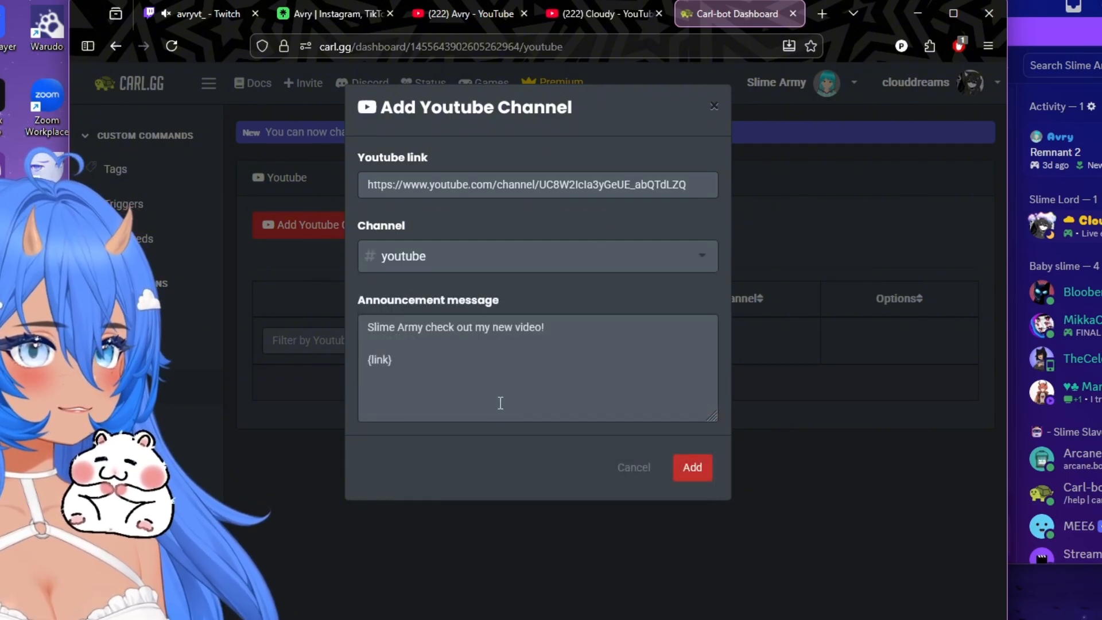
pyautogui.click(700, 471)
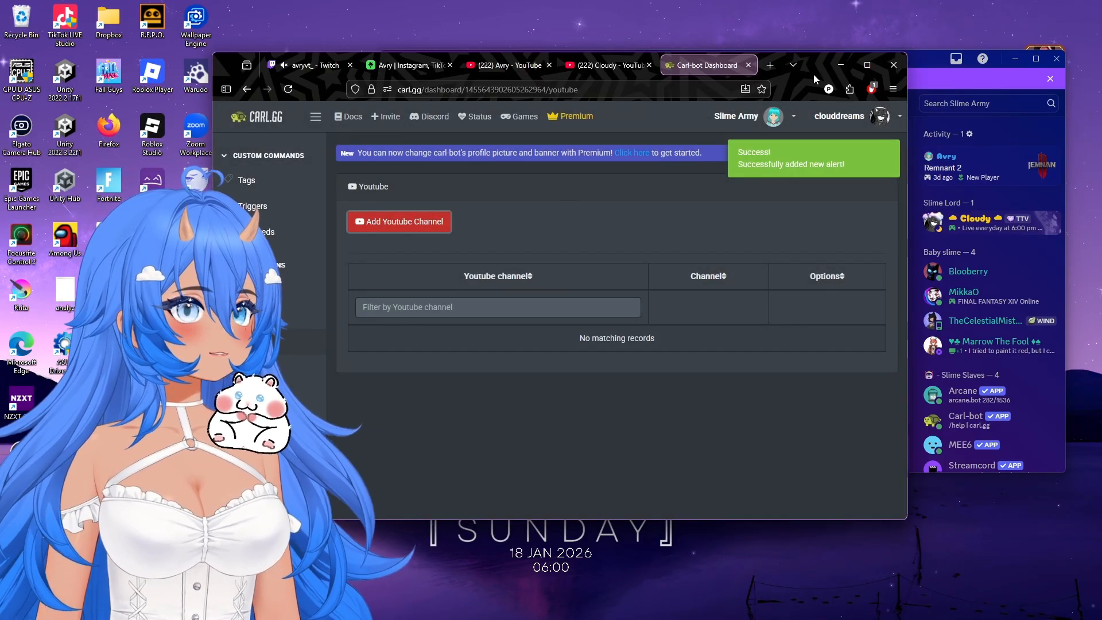
# Step: Delete the Avry YouTube alert from the list
pyautogui.moveTo(814, 74); pyautogui.dragTo(837, 71)
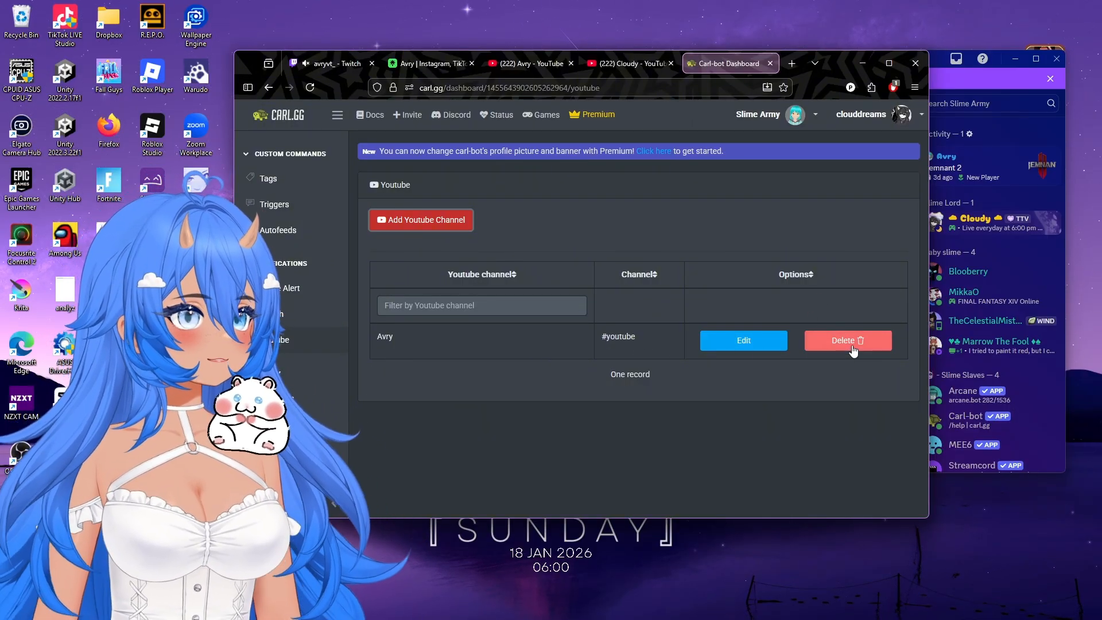
pyautogui.click(853, 347)
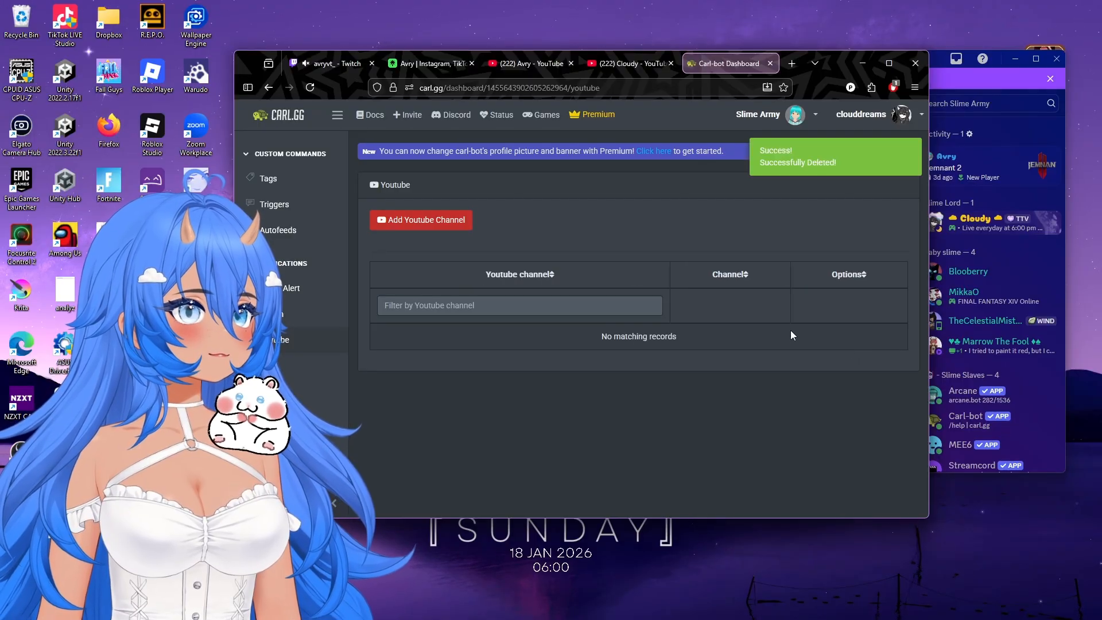
# Step: View Carl-bot's Twitch notifications page, and go to streamcord.io to start adding Streamcord to Discord
pyautogui.click(290, 315)
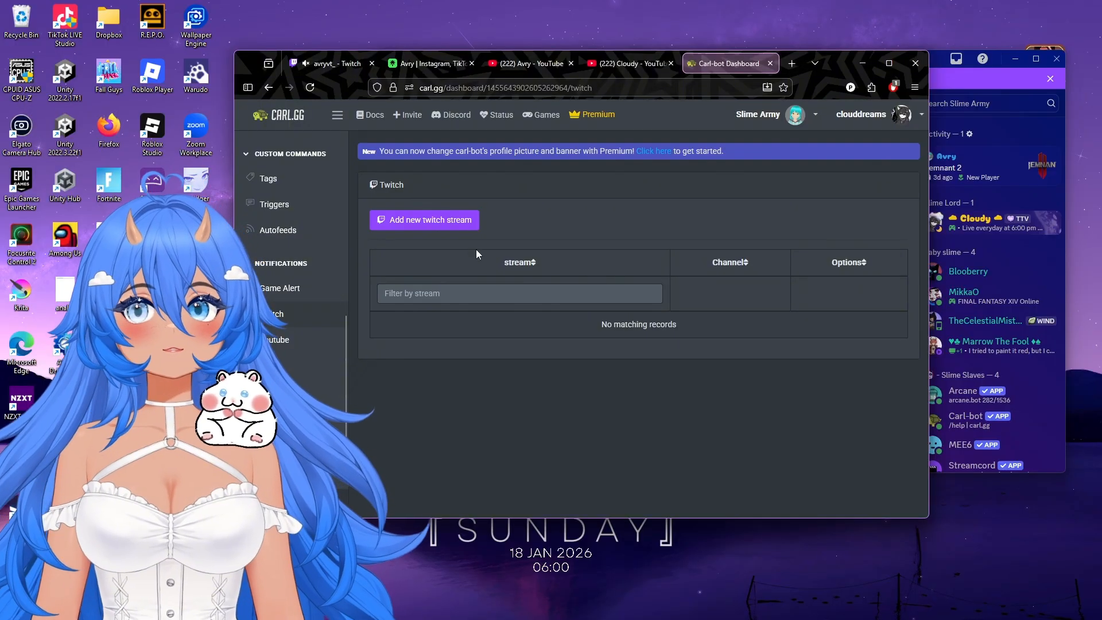
pyautogui.moveTo(830, 67); pyautogui.dragTo(926, 65)
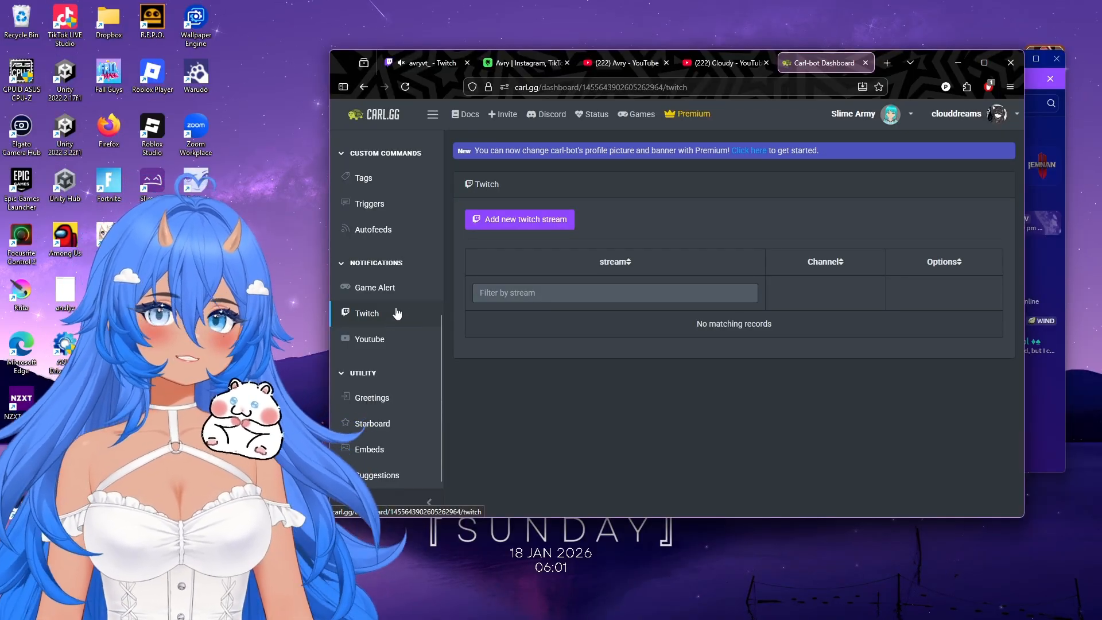
pyautogui.click(889, 63)
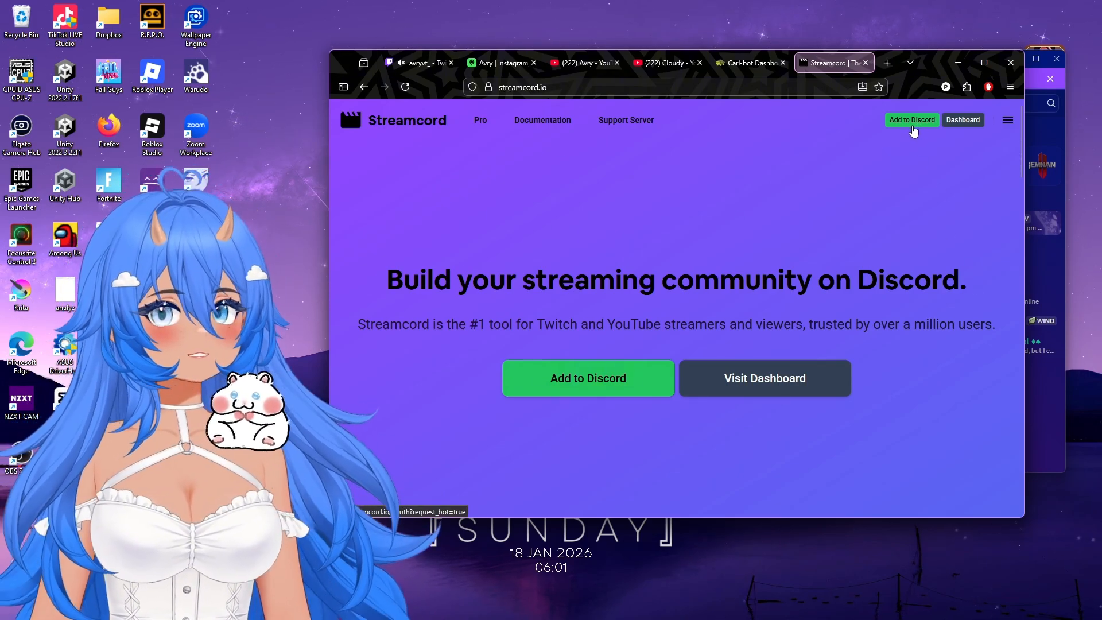
pyautogui.middleClick(913, 120)
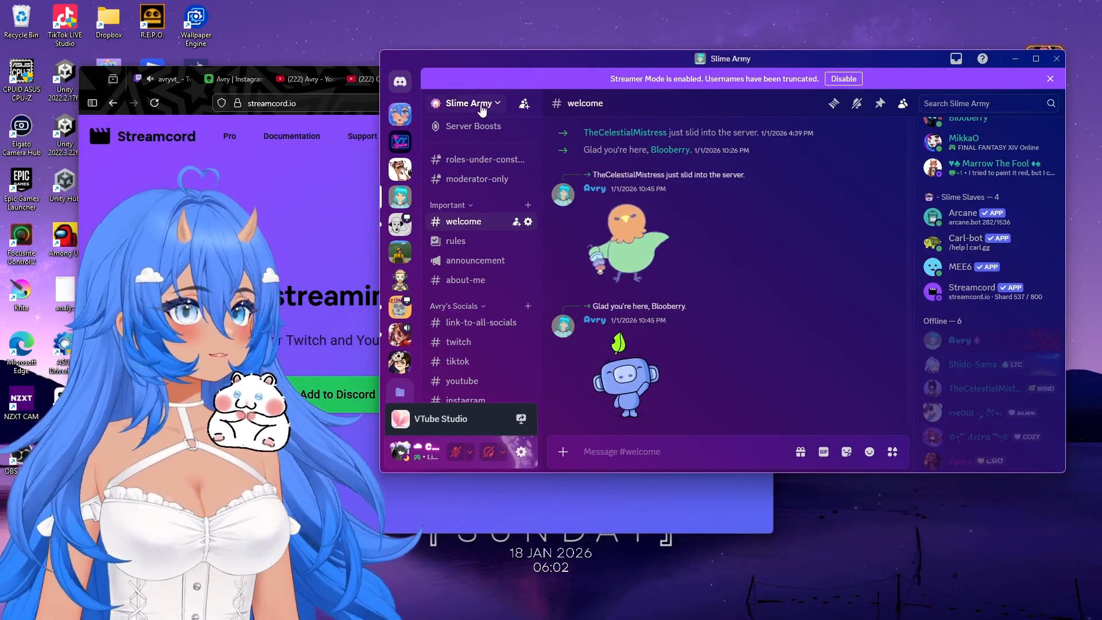
# Step: Switch to Discord, open the Slime Army server's role settings and examine the order of the bot and member roles
pyautogui.click(482, 103)
pyautogui.click(497, 187)
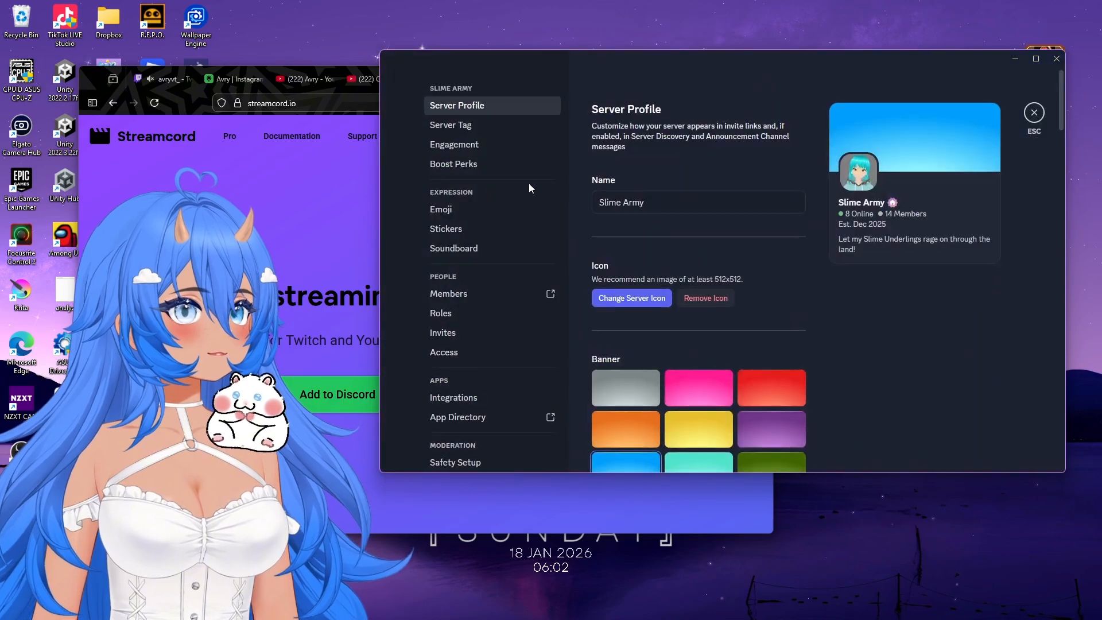
pyautogui.scroll(-3, 516, 321)
pyautogui.scroll(-10, 747, 328)
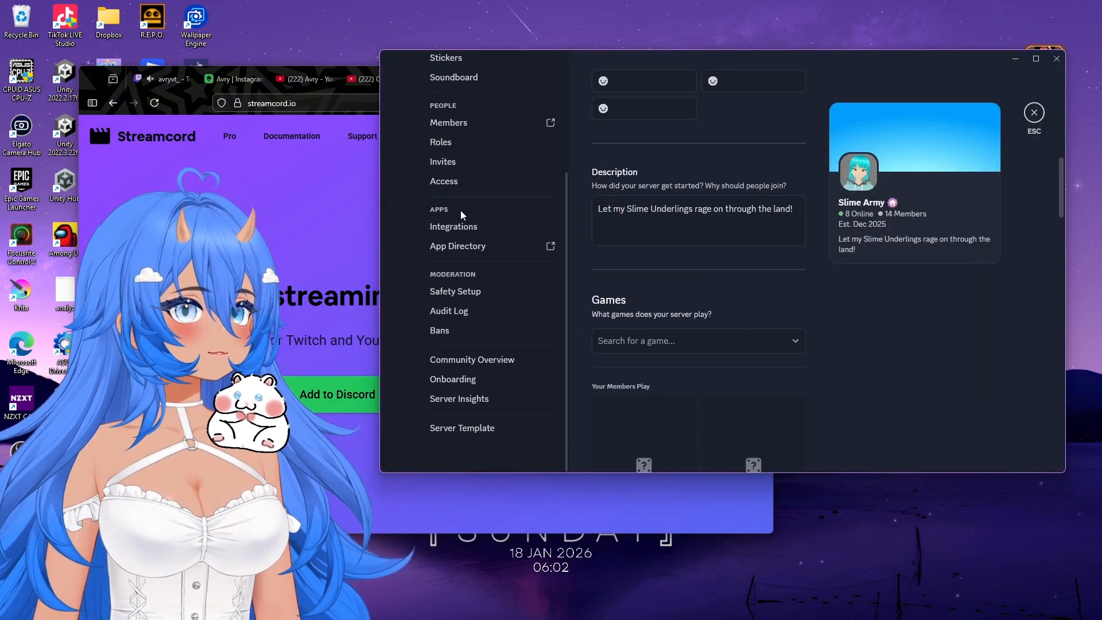
pyautogui.click(446, 146)
pyautogui.scroll(-5, 699, 373)
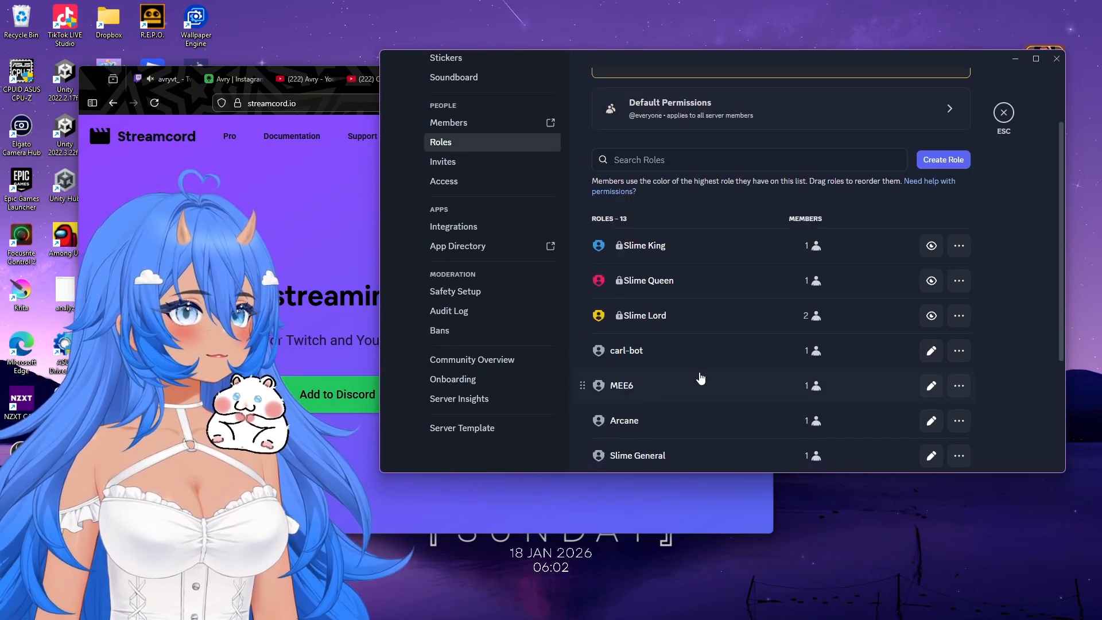
pyautogui.scroll(2, 697, 362)
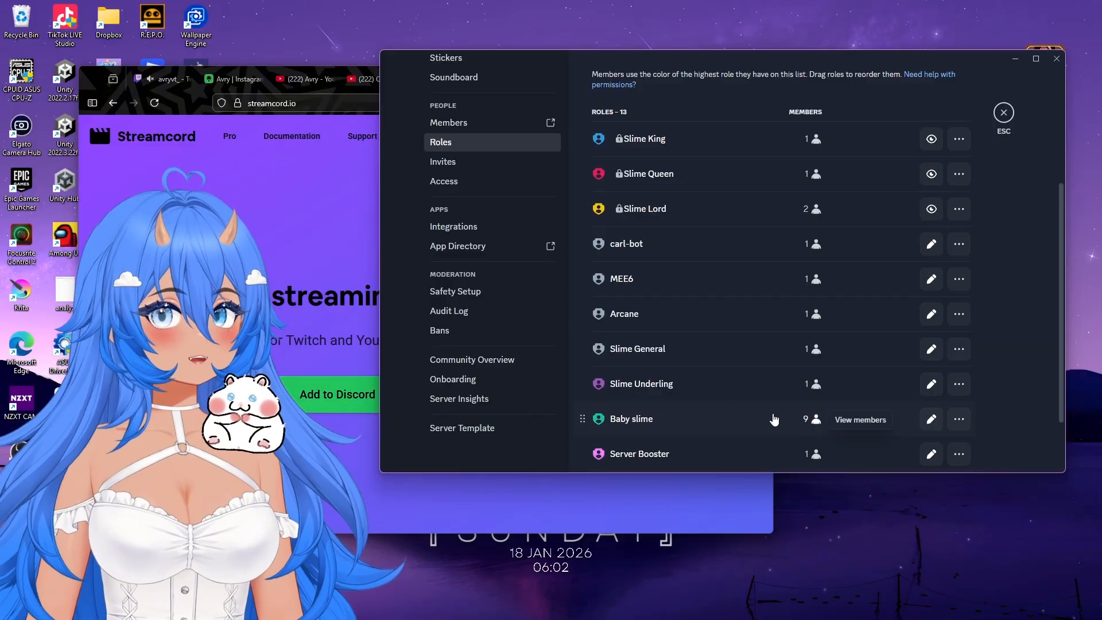
# Step: Open the Slime Slaves role for editing and examine its display settings and permissions
pyautogui.scroll(-2, 769, 418)
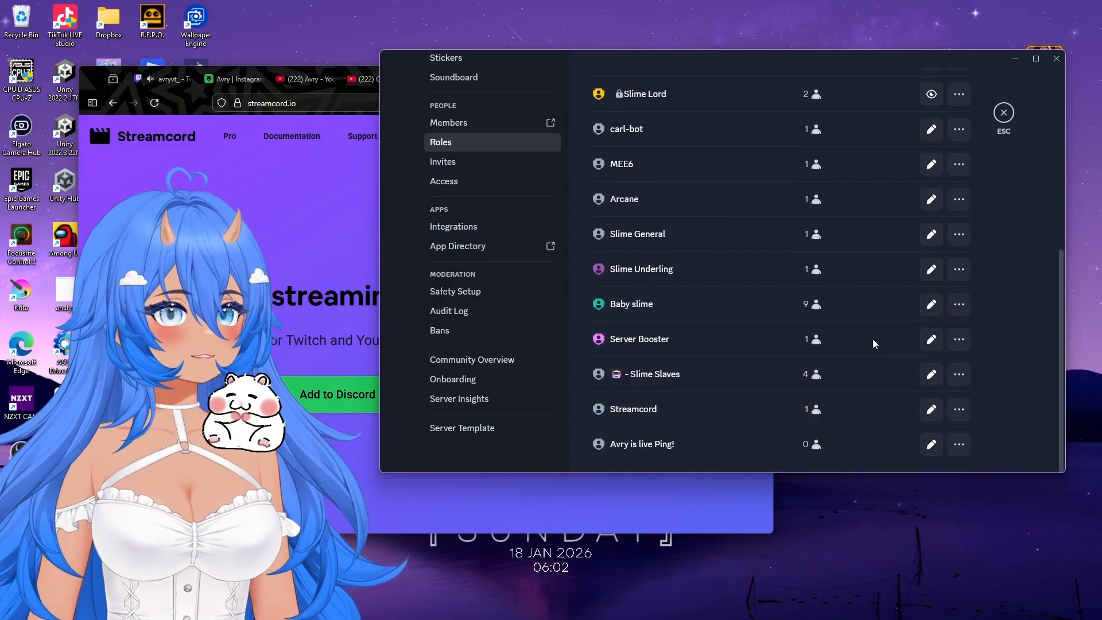
pyautogui.click(930, 374)
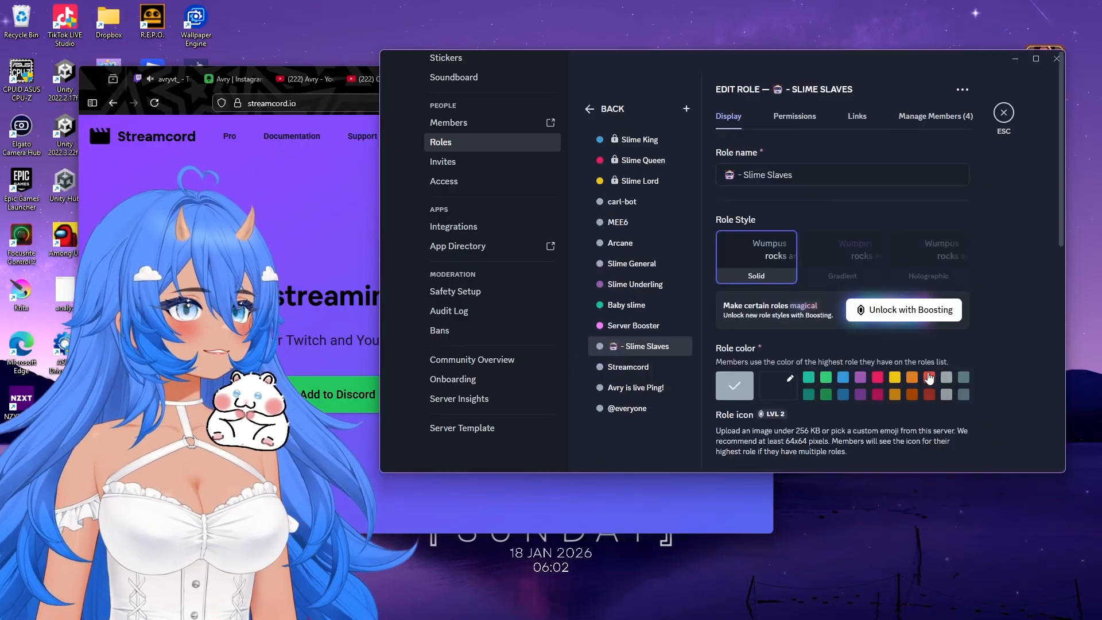
pyautogui.scroll(-5, 986, 353)
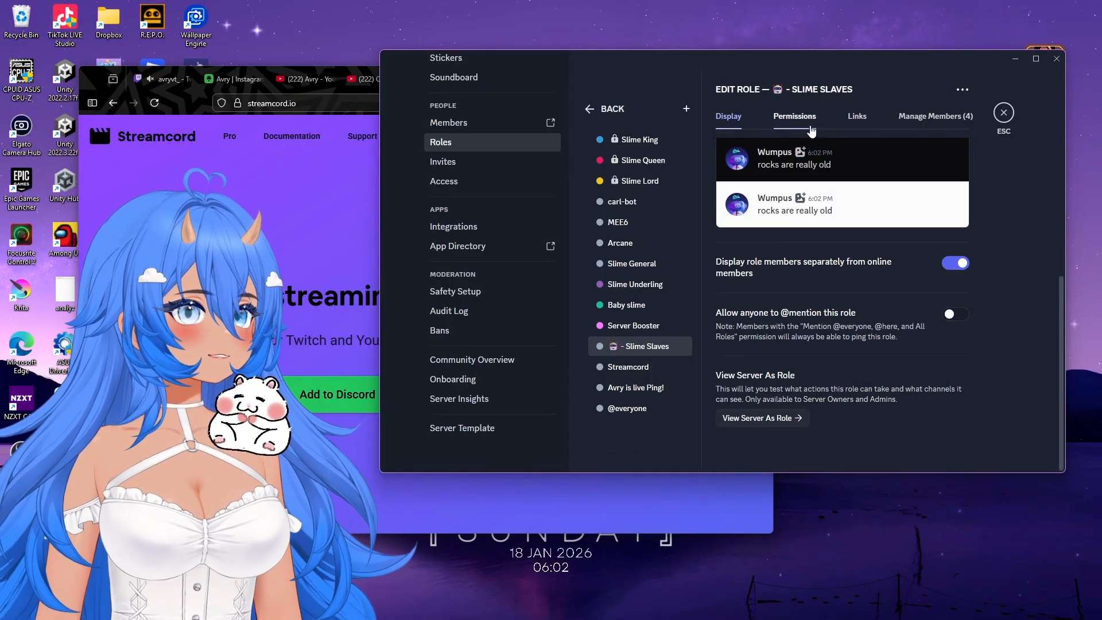
pyautogui.click(793, 118)
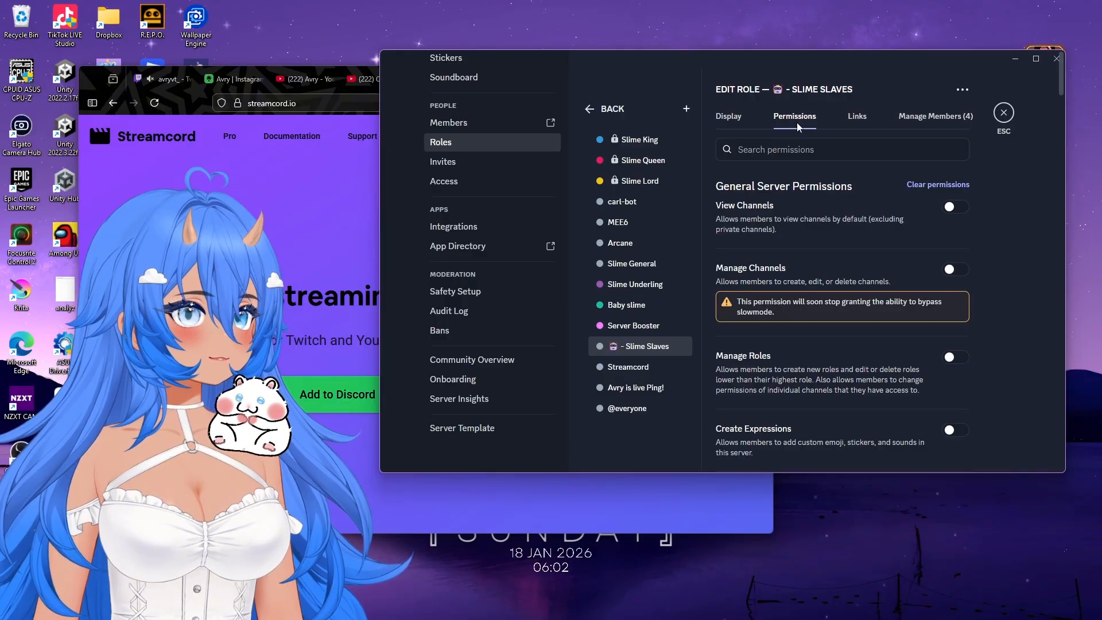
pyautogui.scroll(-15, 797, 343)
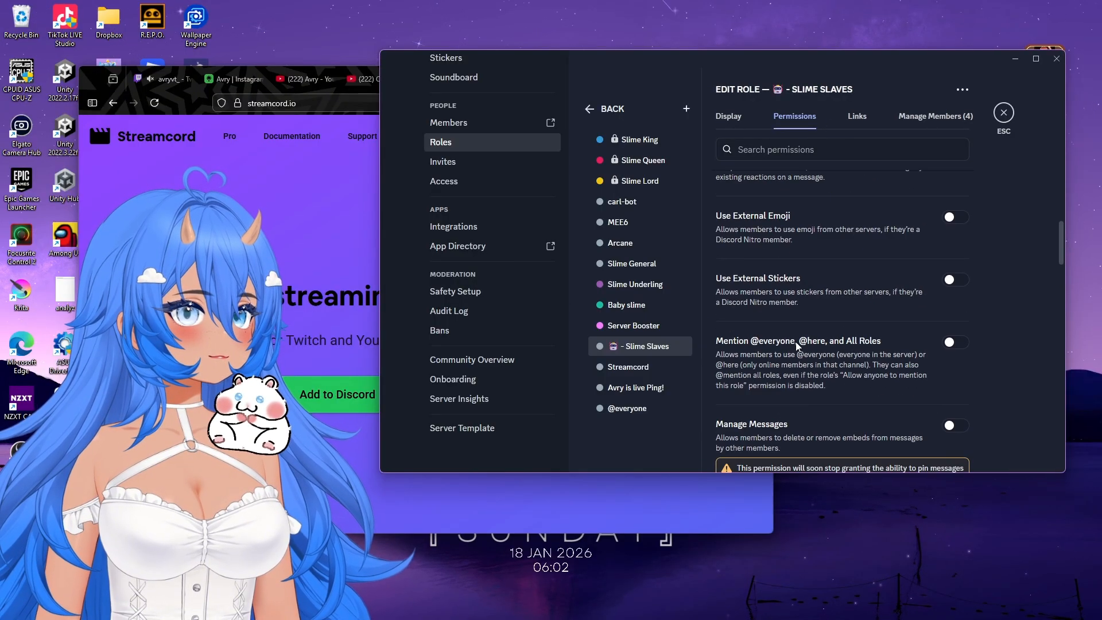
pyautogui.scroll(-10, 794, 344)
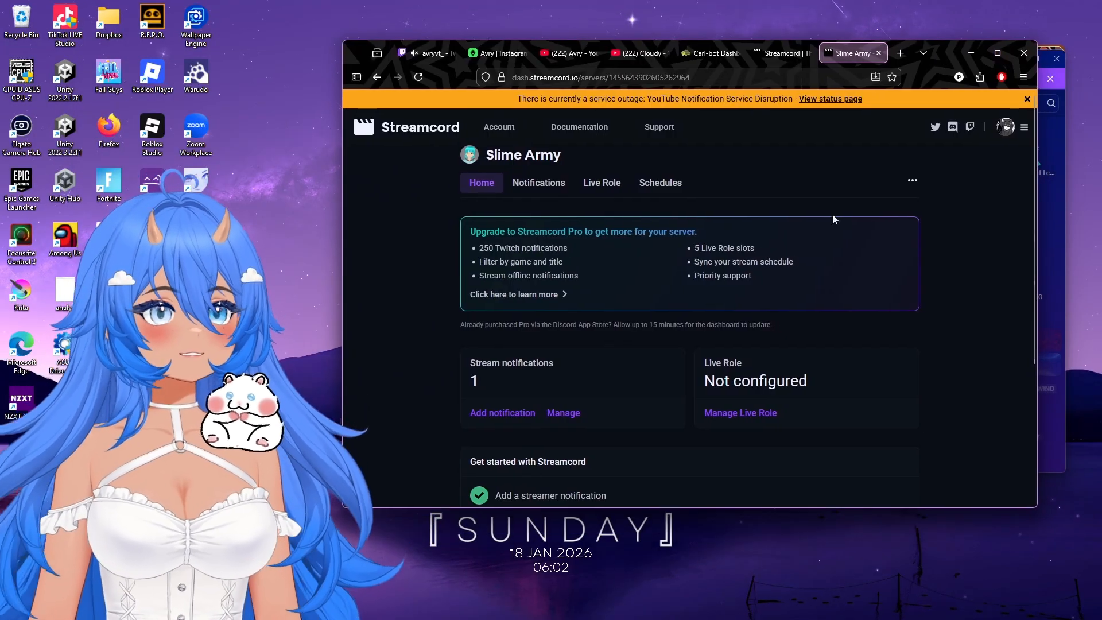
# Step: Open the Slime Army server's existing Twitch notification for editing in Streamcord and view the streamer's Twitch channel page
pyautogui.scroll(-2, 512, 264)
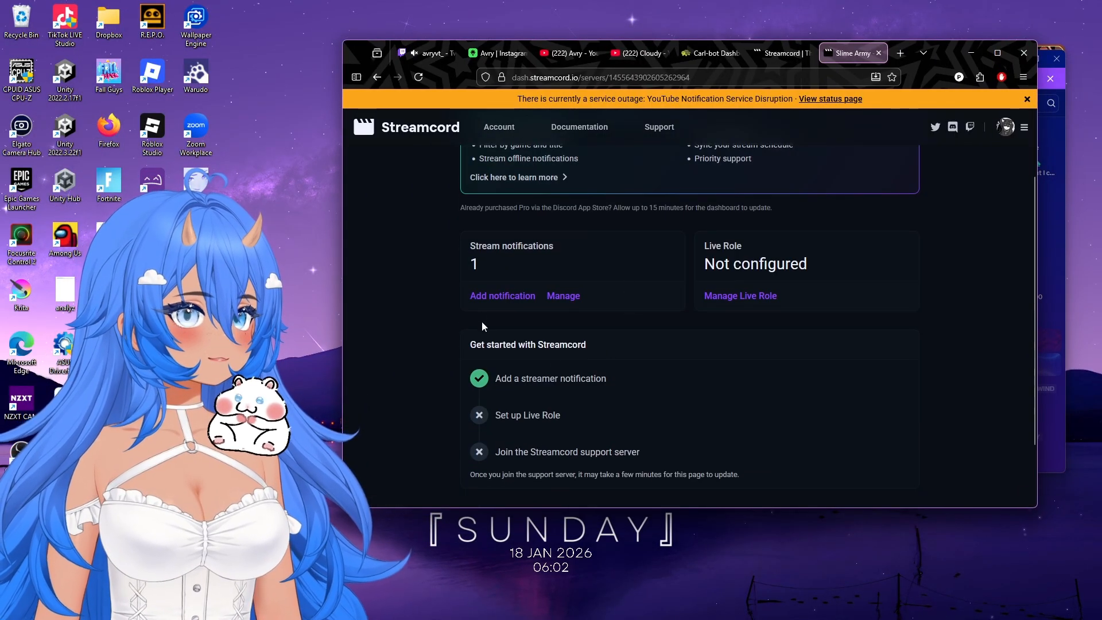
pyautogui.click(564, 297)
pyautogui.scroll(-1, 566, 305)
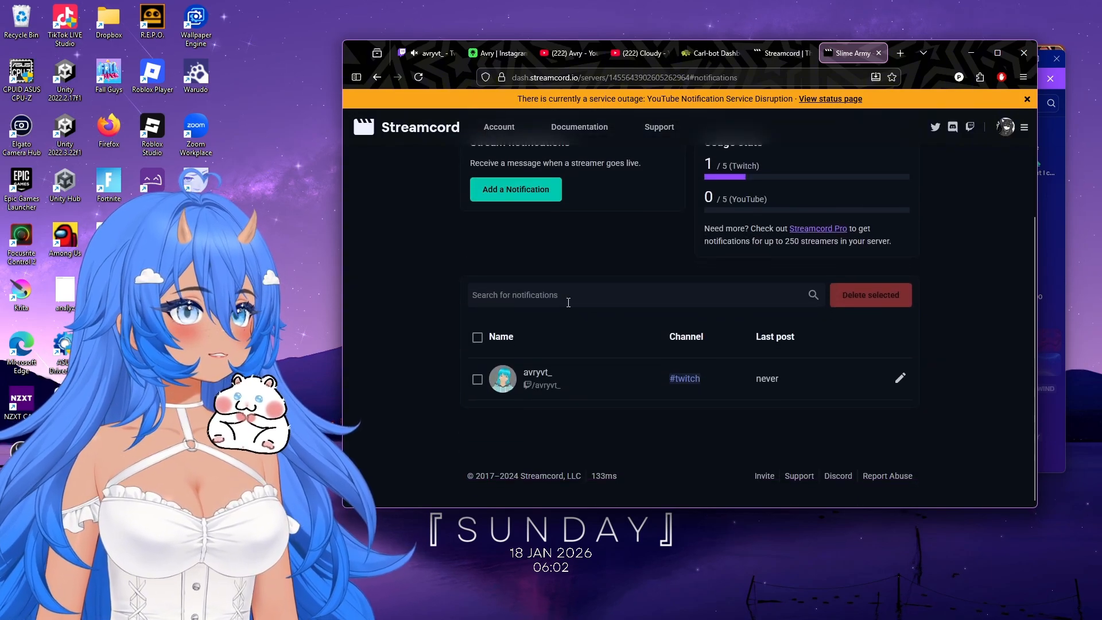
pyautogui.click(898, 378)
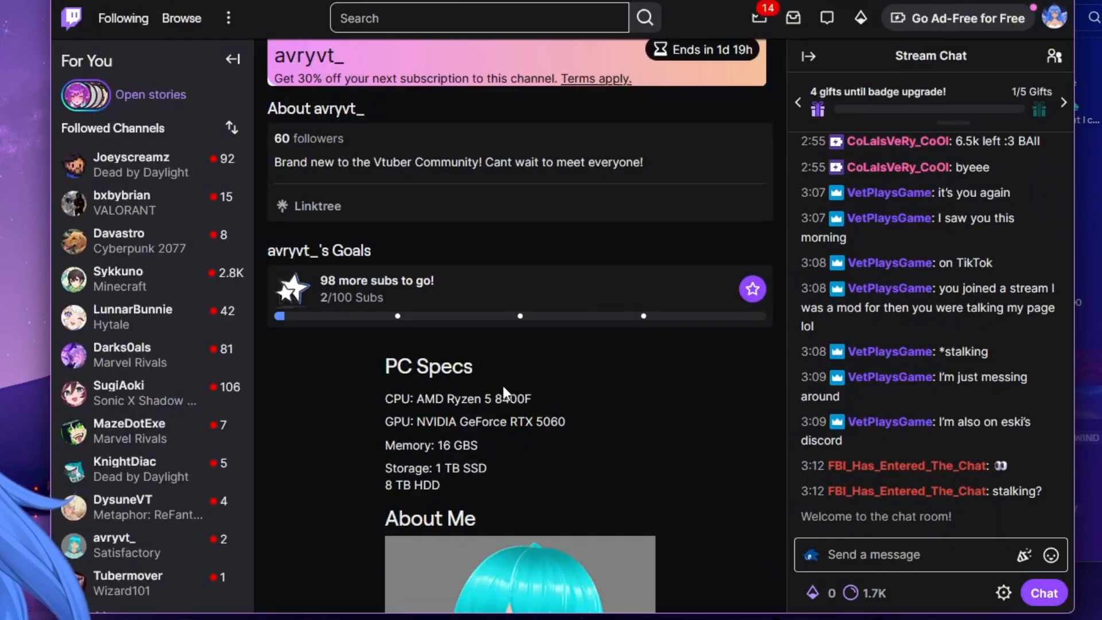
pyautogui.scroll(8, 387, 474)
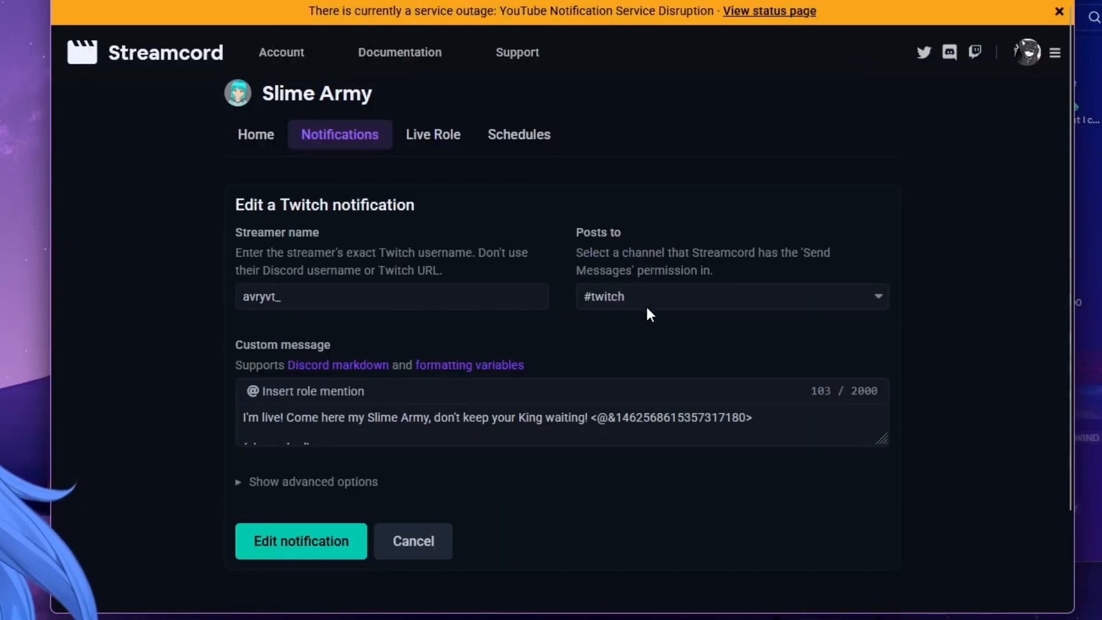
# Step: Choose #twitch as the notification's posting channel and select the "Avry is live Ping!" role for the mention
pyautogui.click(650, 304)
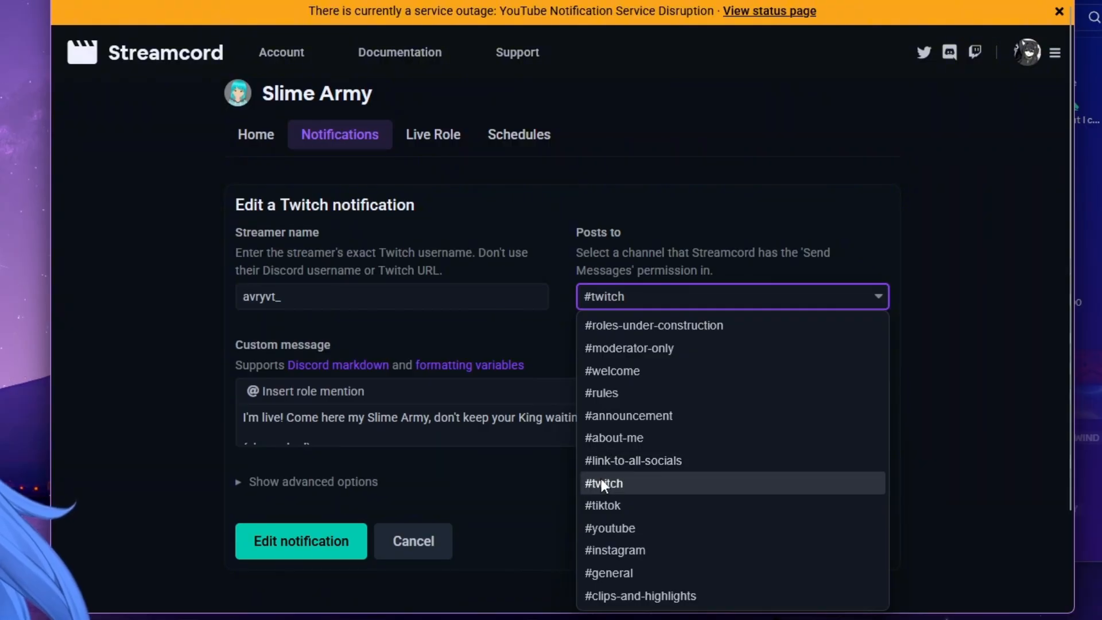
pyautogui.click(732, 291)
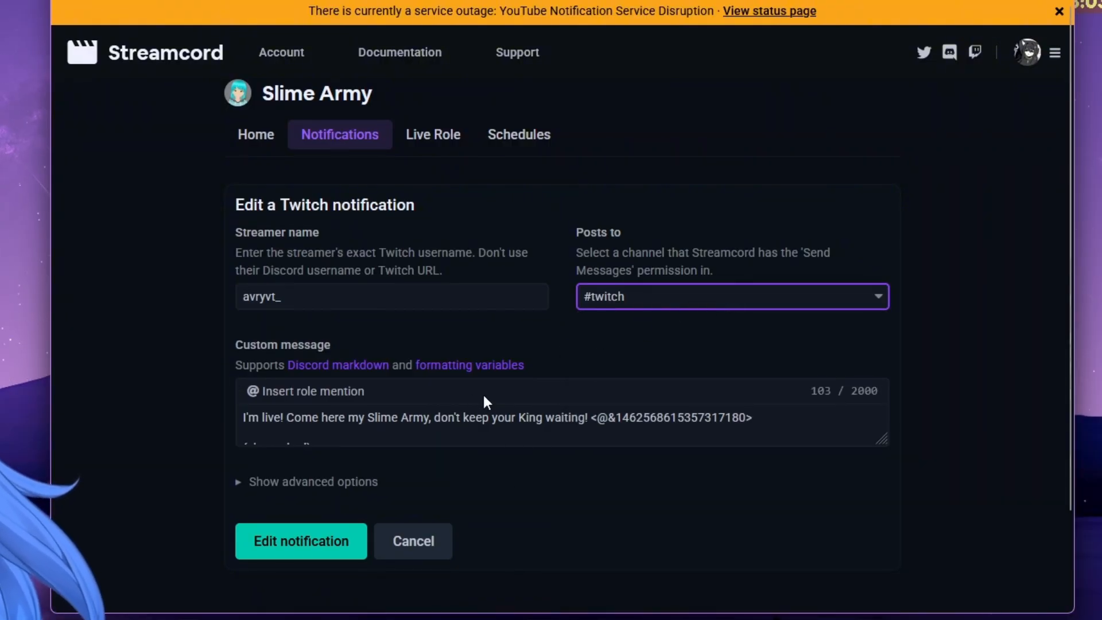
pyautogui.click(321, 393)
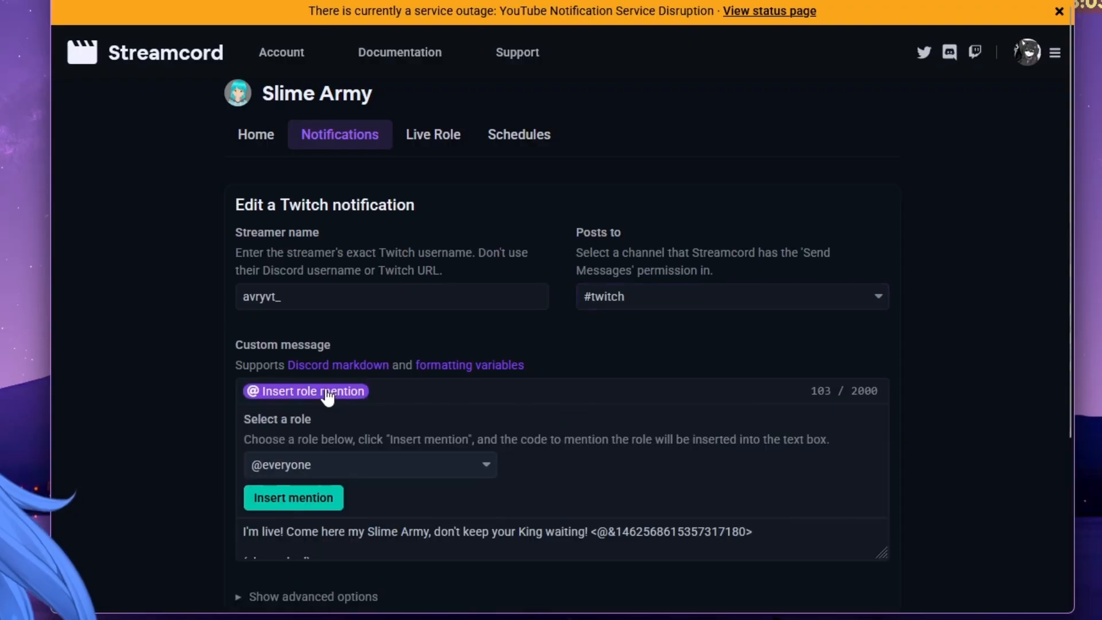
pyautogui.click(401, 476)
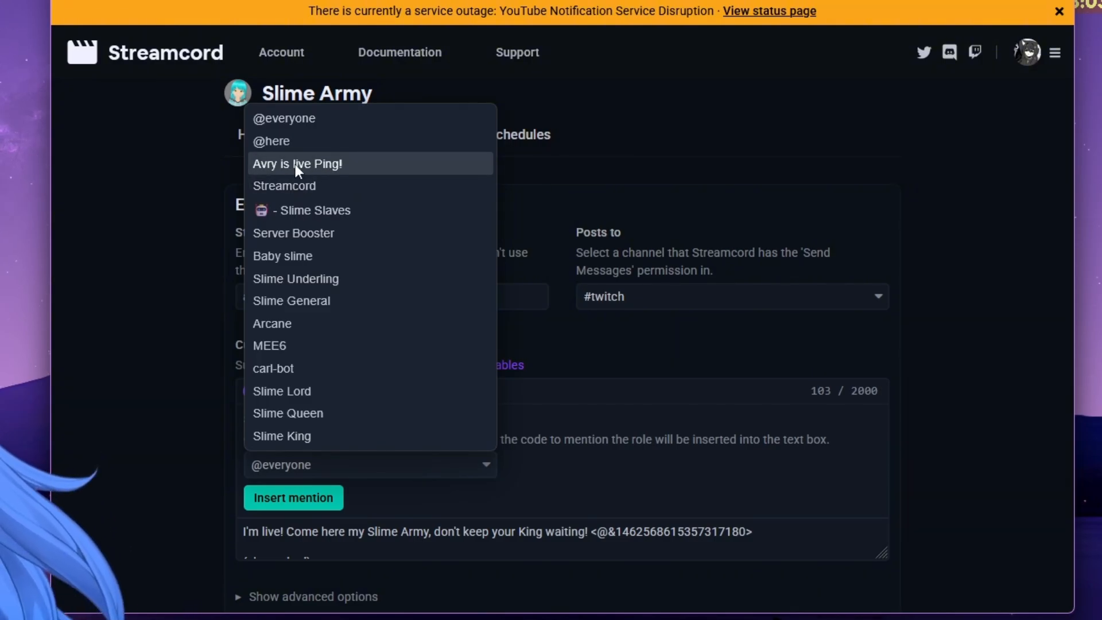
pyautogui.click(329, 163)
pyautogui.scroll(-3, 634, 433)
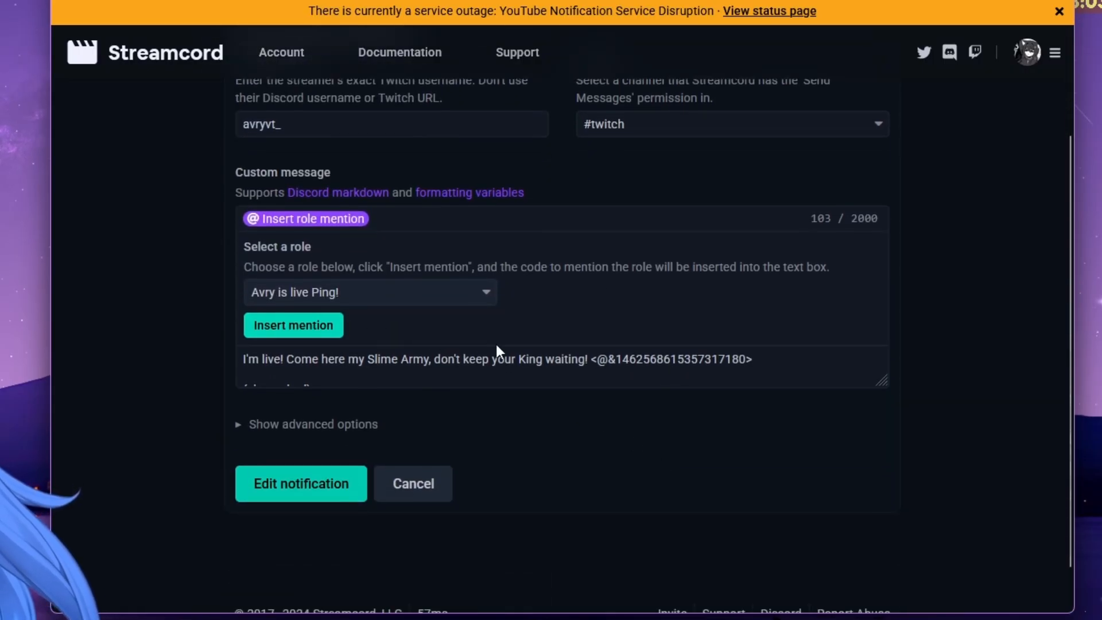
# Step: Review the notification's custom message with its role mention and {channel.url}, and close both Streamcord pages without saving
pyautogui.scroll(-2, 583, 357)
pyautogui.scroll(1, 595, 357)
pyautogui.scroll(1, 597, 358)
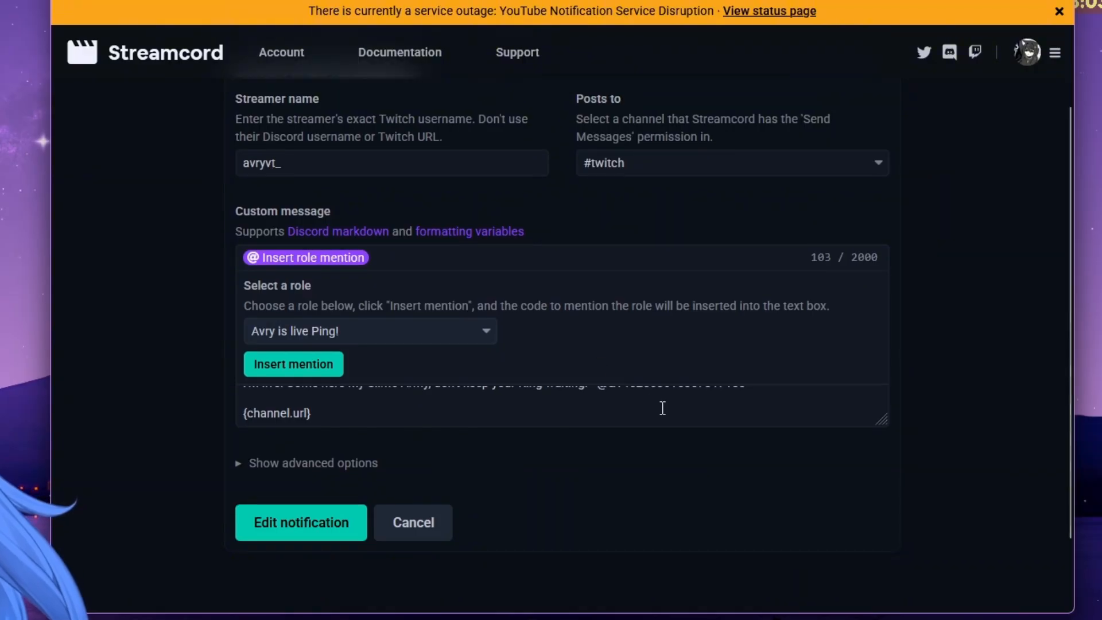
pyautogui.scroll(1, 660, 408)
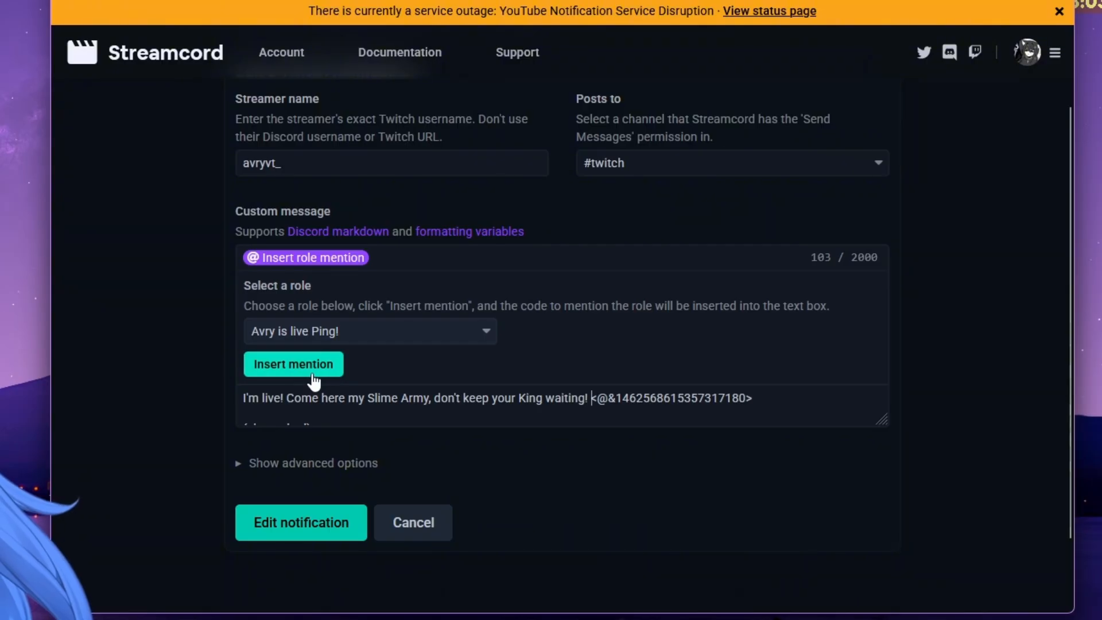
pyautogui.scroll(-1, 782, 413)
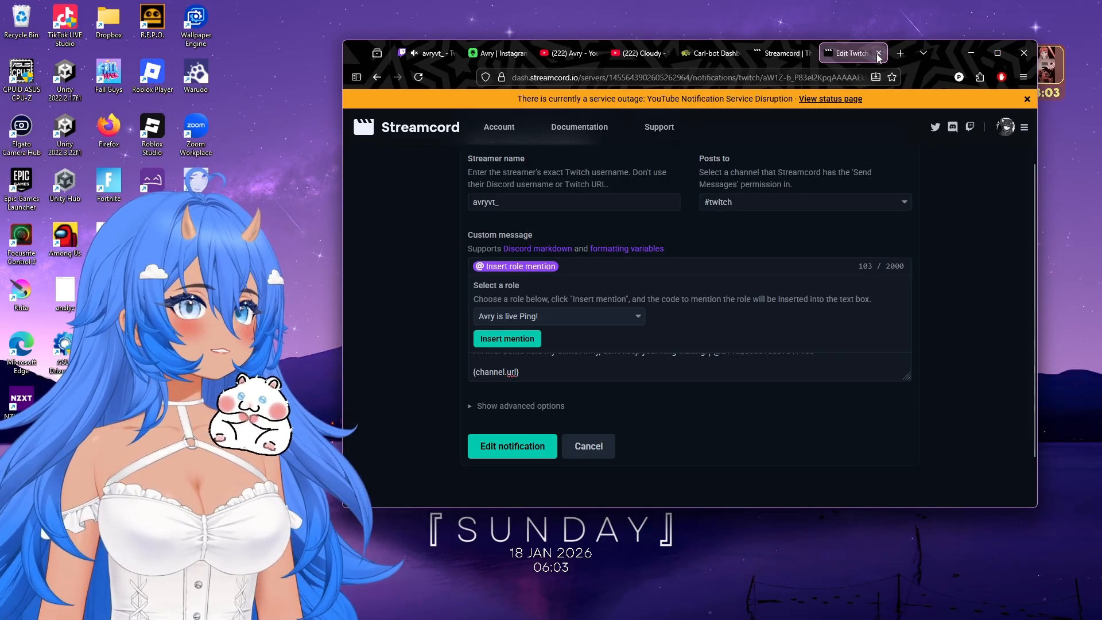
pyautogui.click(877, 55)
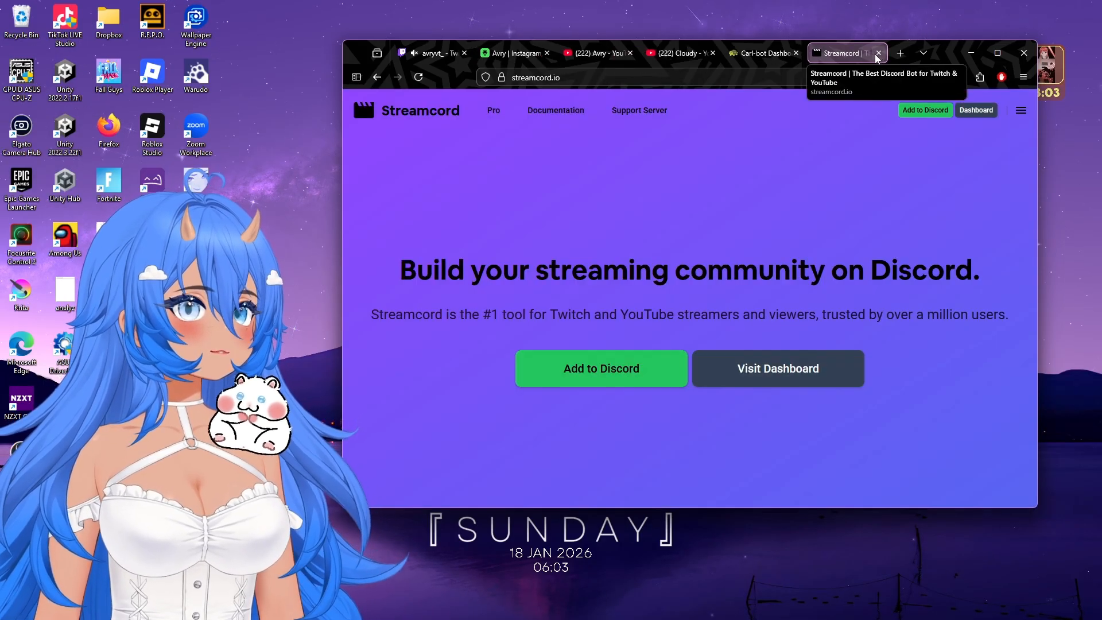
pyautogui.click(877, 55)
pyautogui.moveTo(942, 56); pyautogui.dragTo(2, 147)
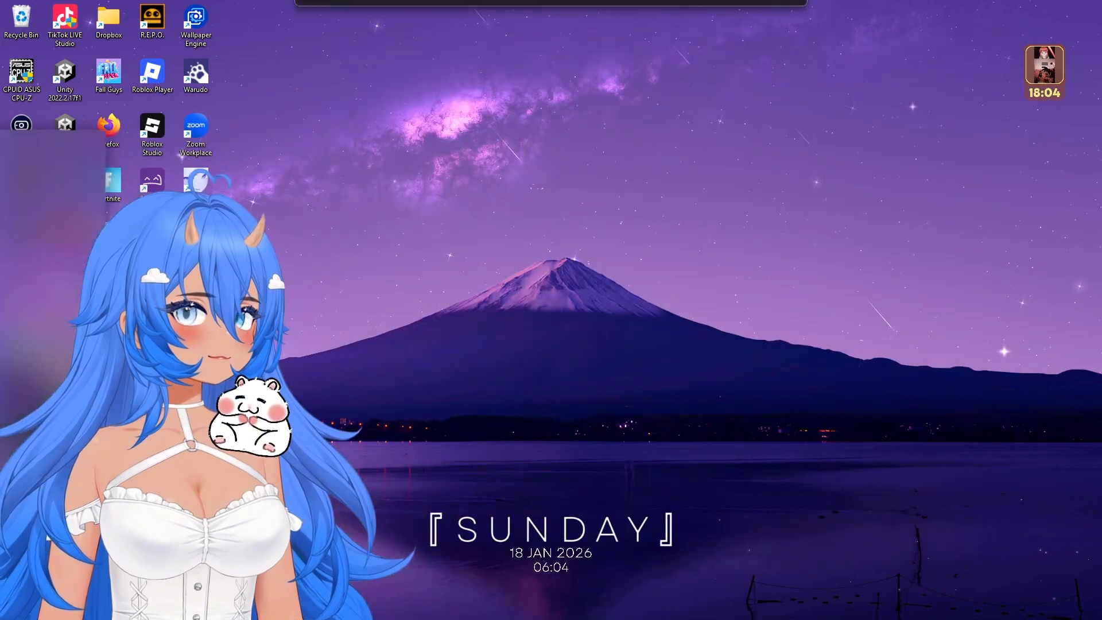
# Step: Switch to Discord, open the cloudy-is-live channel of Cloudyy Cafe and view Streamcord's live notification with its enlarged preview image
pyautogui.moveTo(517, 589)
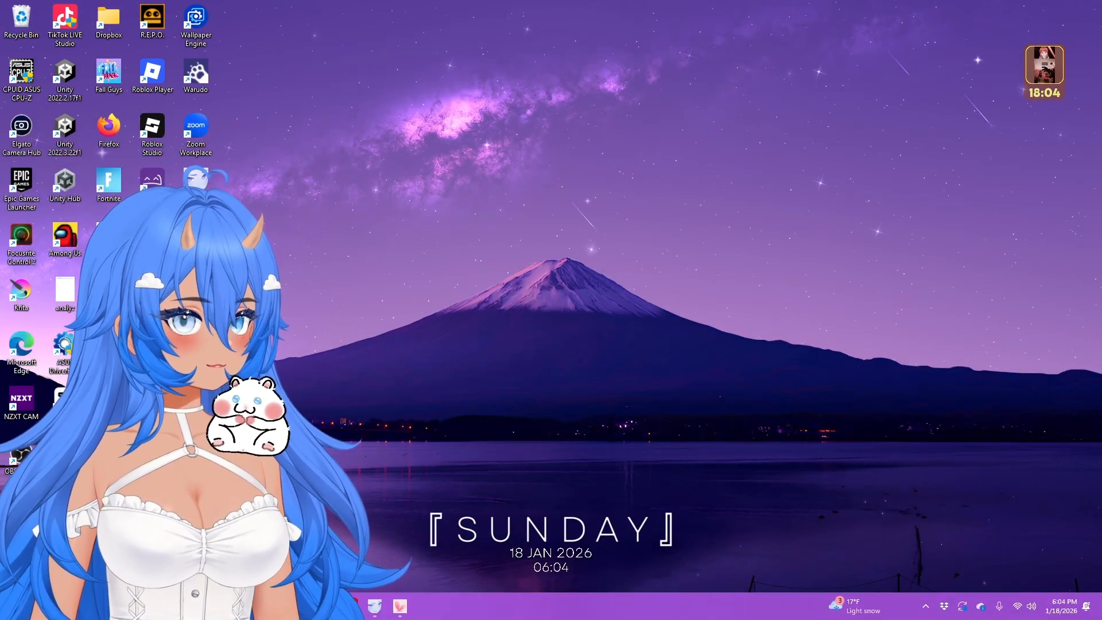
pyautogui.click(349, 606)
pyautogui.click(396, 115)
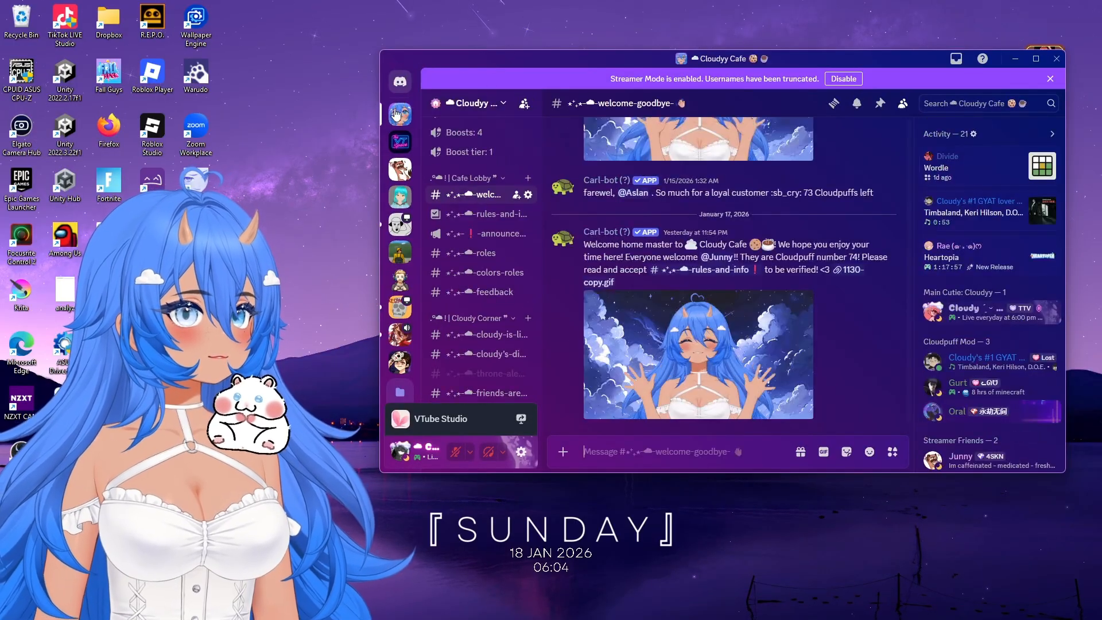
pyautogui.scroll(-3, 470, 204)
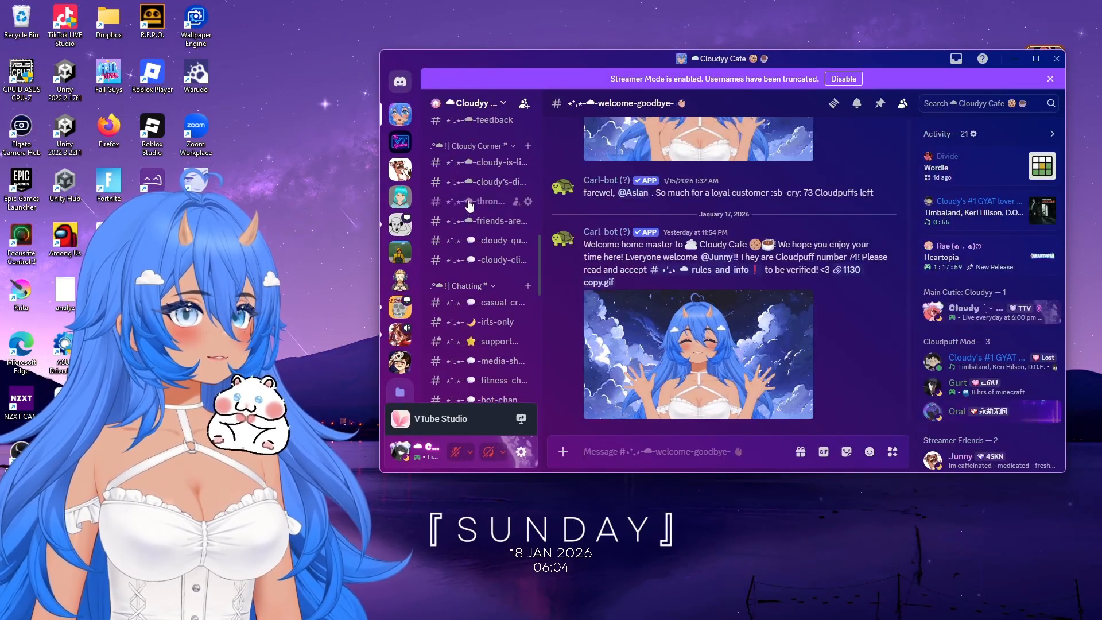
pyautogui.click(485, 163)
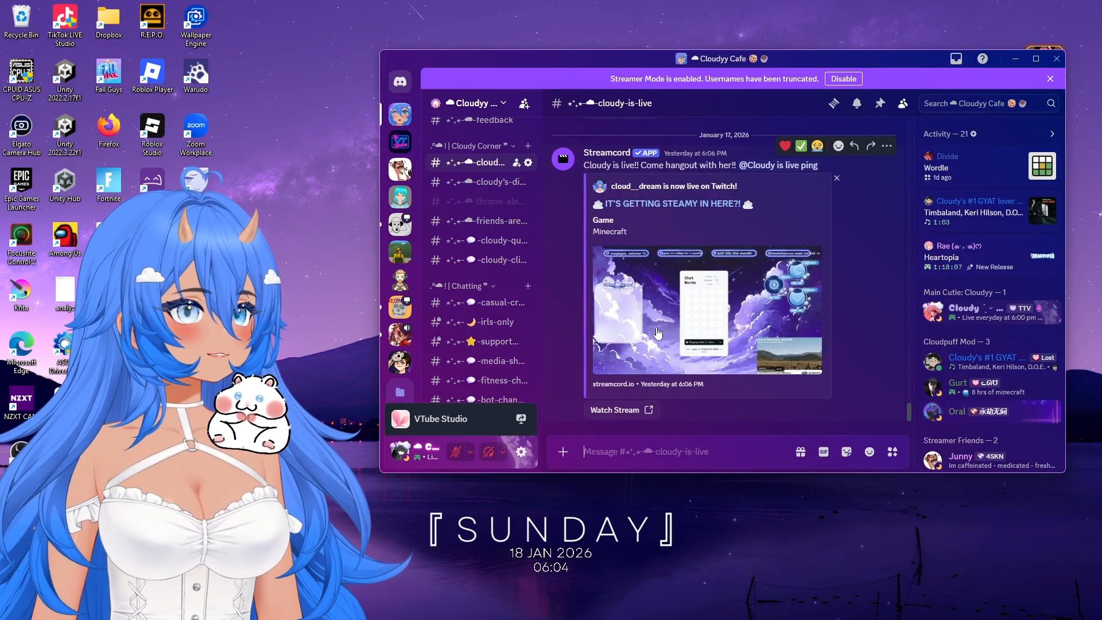
pyautogui.click(726, 328)
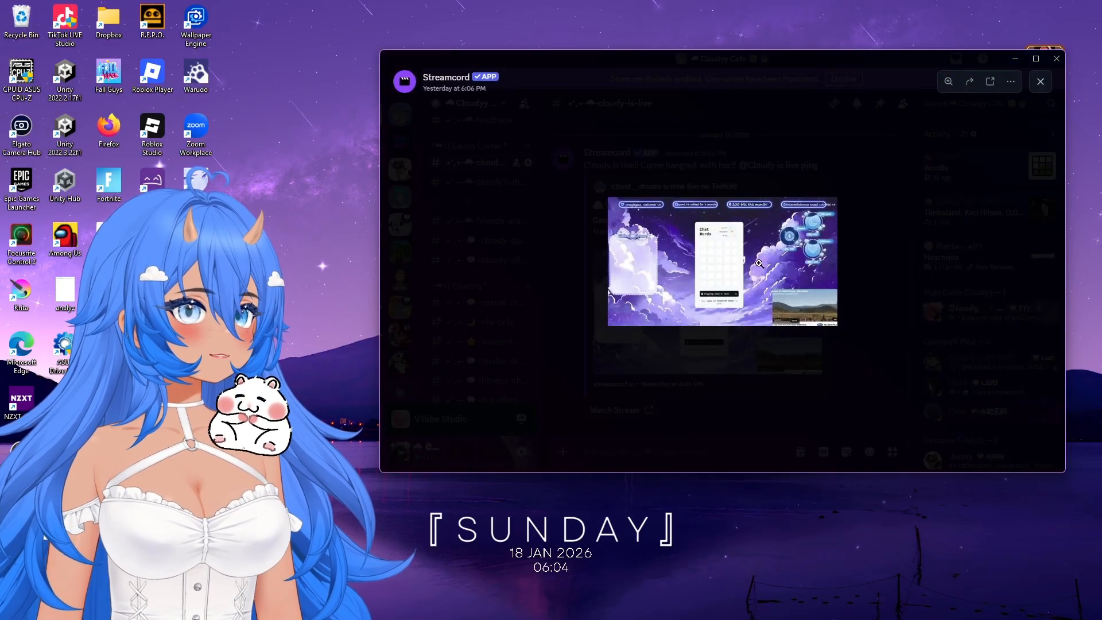
pyautogui.click(927, 237)
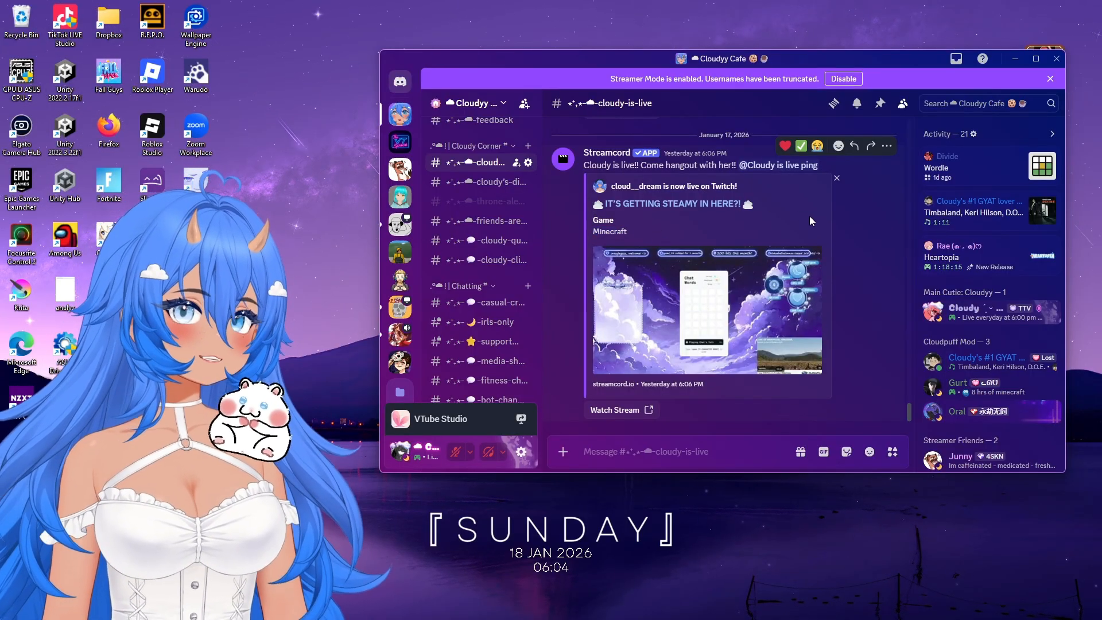
# Step: Switch back to the Carl-bot dashboard and open the Reaction roles page for Slime Army
pyautogui.hotkey('alt', 'Tab')
pyautogui.scroll(5, 338, 263)
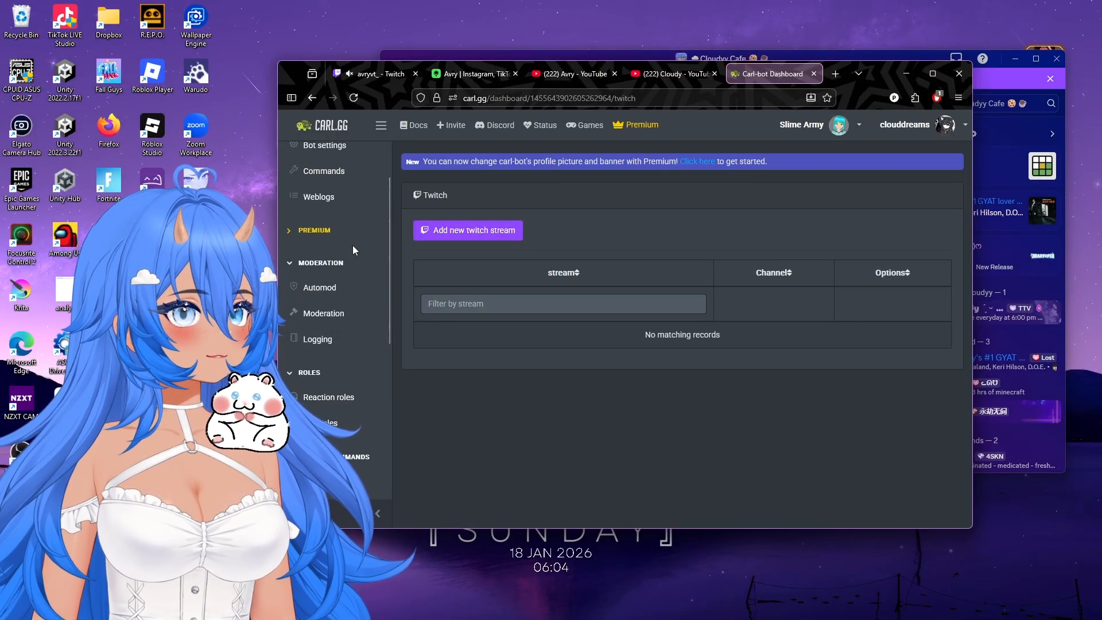
pyautogui.scroll(-2, 329, 319)
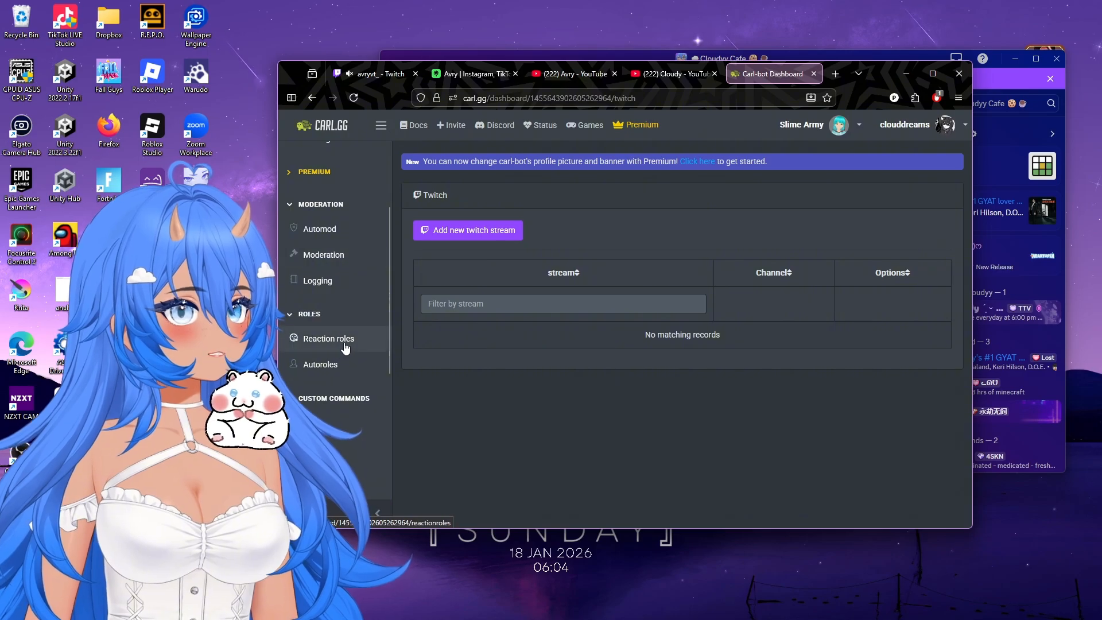
pyautogui.click(330, 339)
pyautogui.click(322, 364)
pyautogui.click(334, 341)
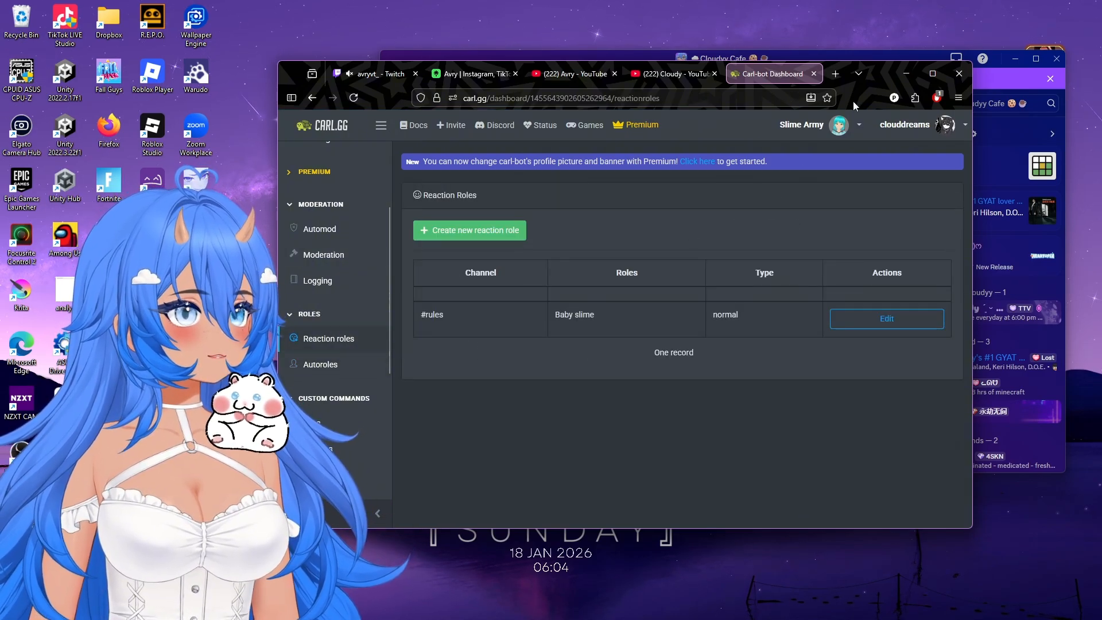
# Step: Switch to Discord and view Carl-bot's rules message and its reaction in Slime Army's rules channel
pyautogui.moveTo(877, 68); pyautogui.dragTo(901, 126)
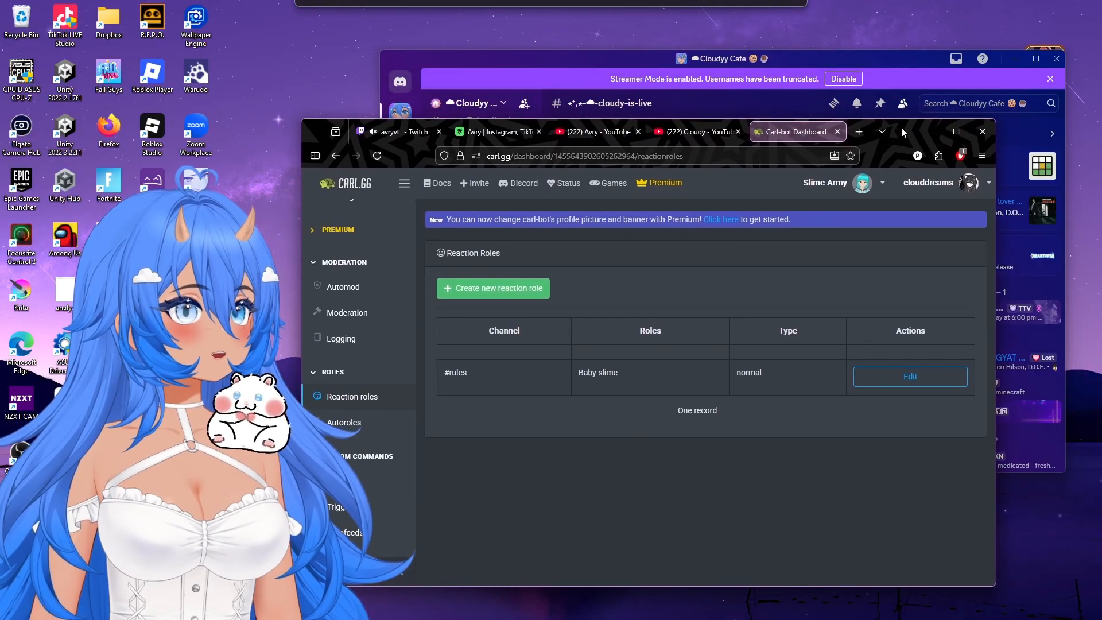
pyautogui.click(853, 54)
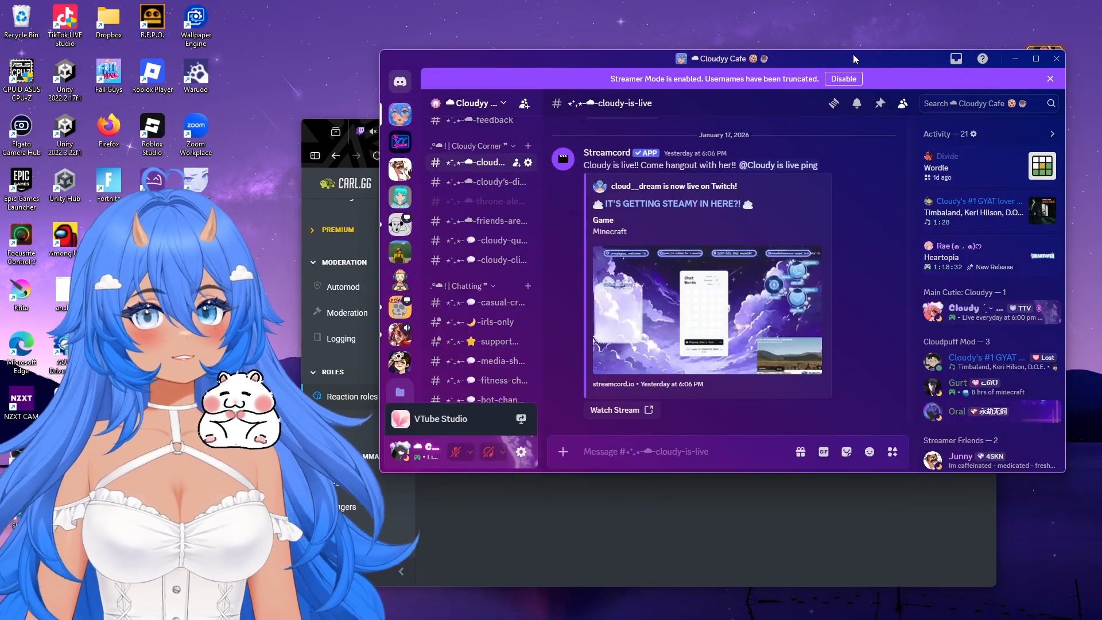
pyautogui.click(400, 197)
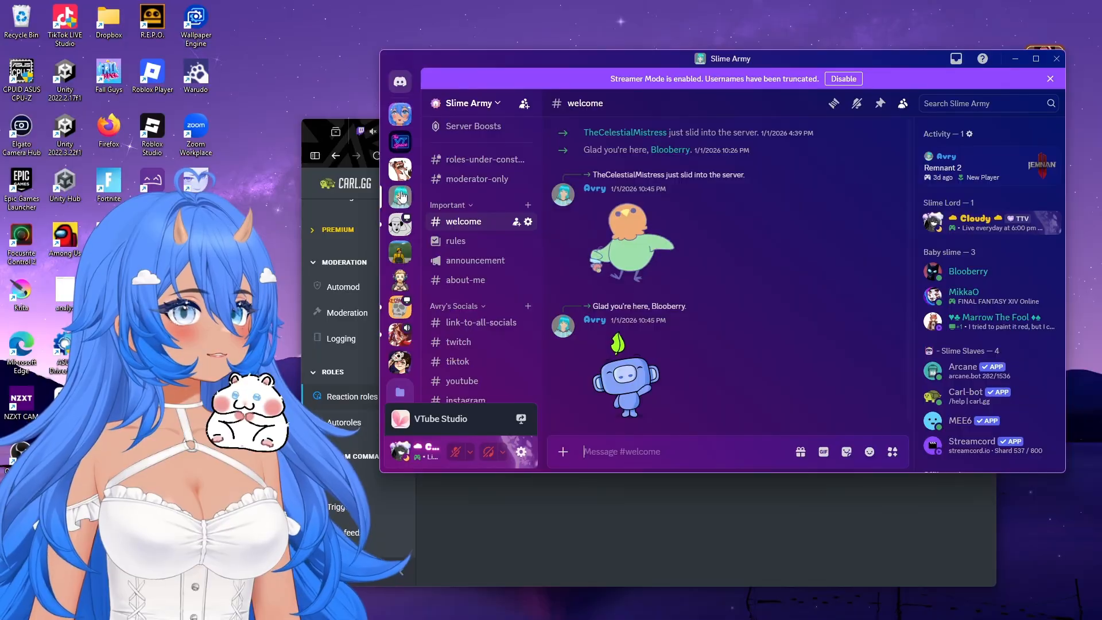
pyautogui.click(457, 241)
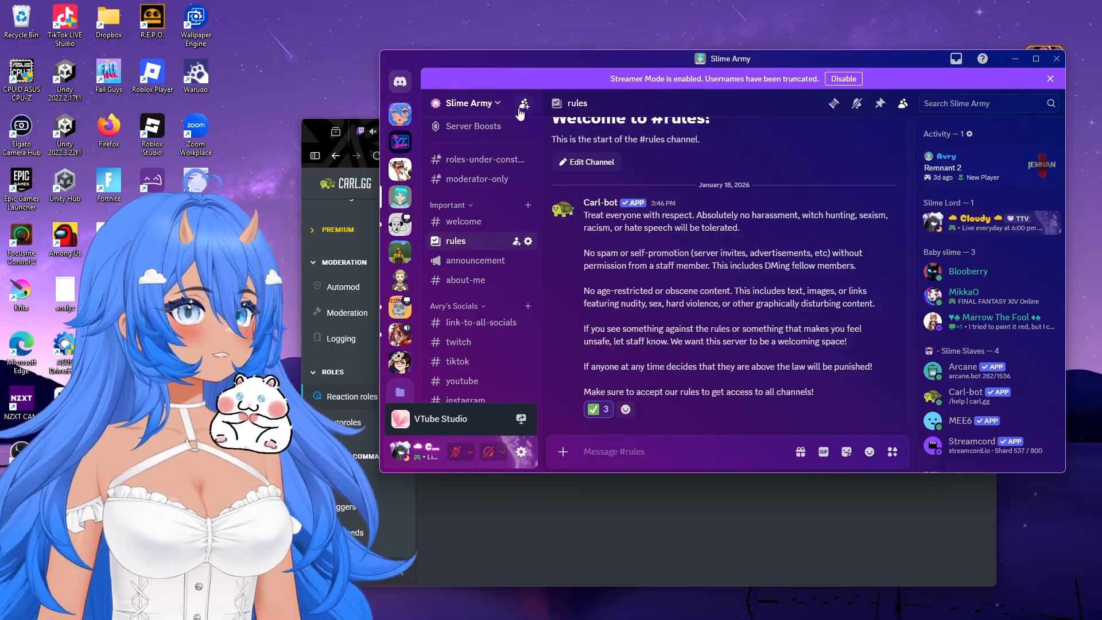
# Step: Open the rules-and-info channel of Cloudyy Cafe to examine its Carl-bot verification message
pyautogui.click(400, 115)
pyautogui.scroll(3, 475, 184)
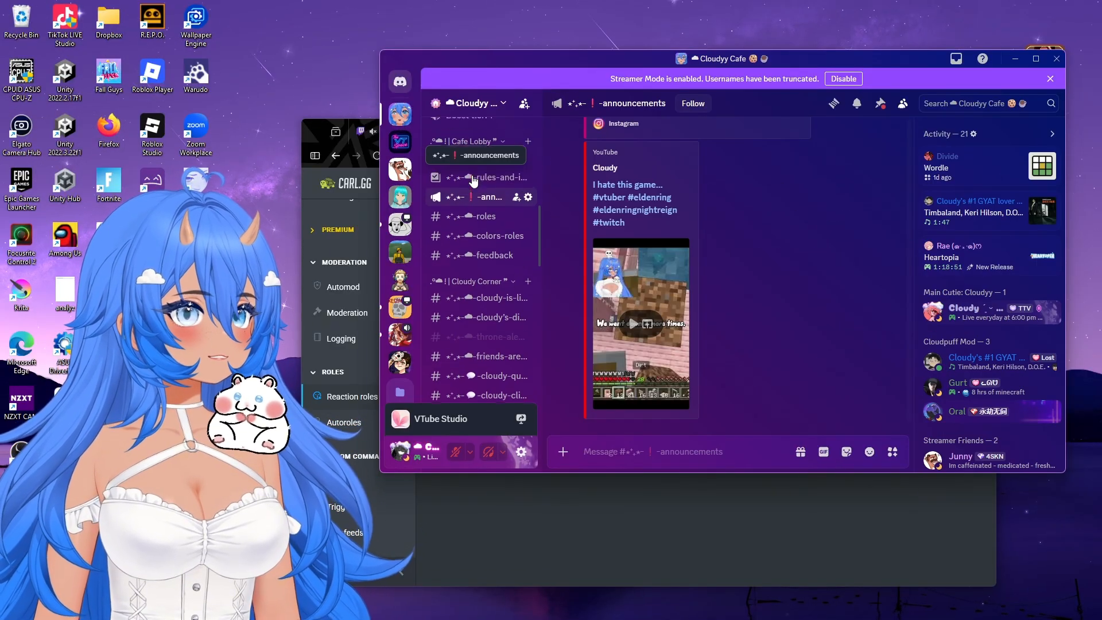
pyautogui.click(474, 271)
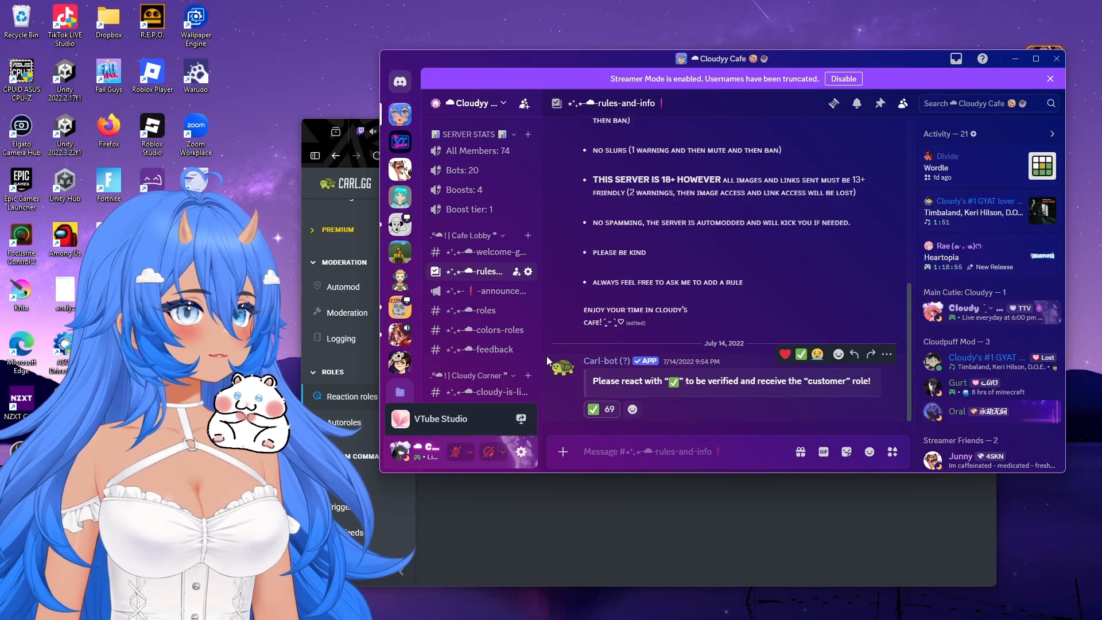
# Step: Return to Slime Army's rules channel and view Carl-bot's profile and the check mark reaction under its rules message
pyautogui.moveTo(546, 356); pyautogui.dragTo(717, 398)
pyautogui.click(768, 411)
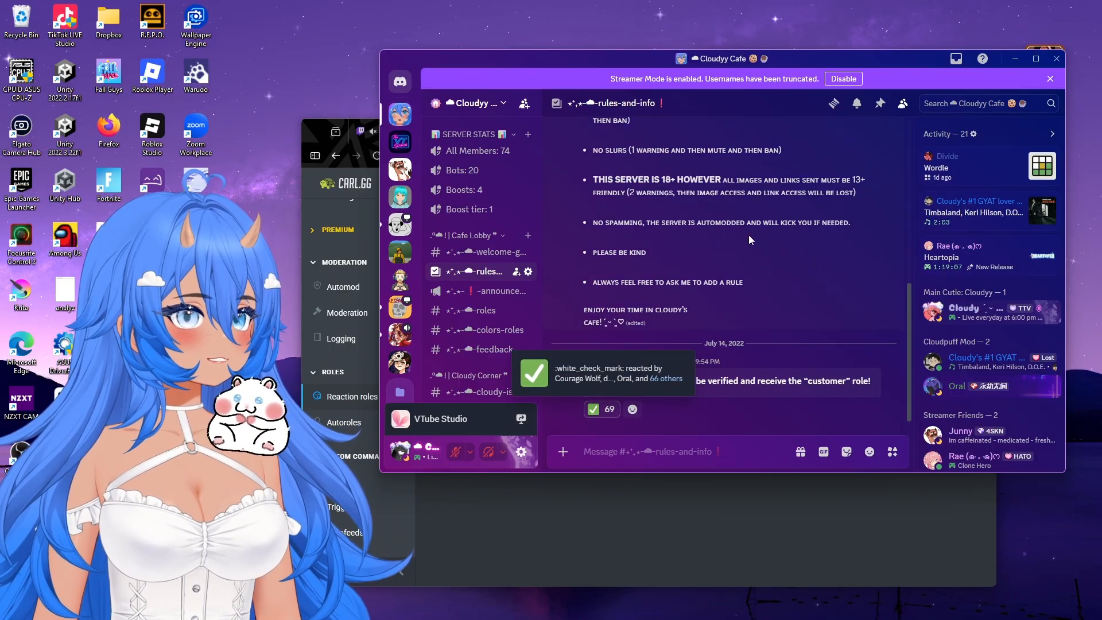
pyautogui.click(397, 201)
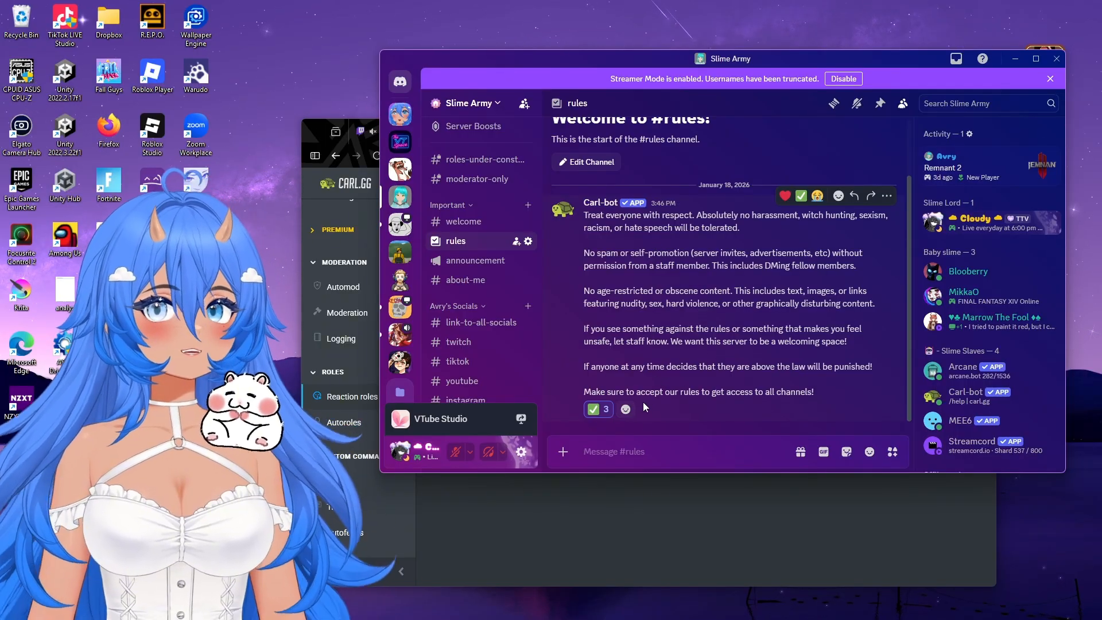
pyautogui.click(609, 204)
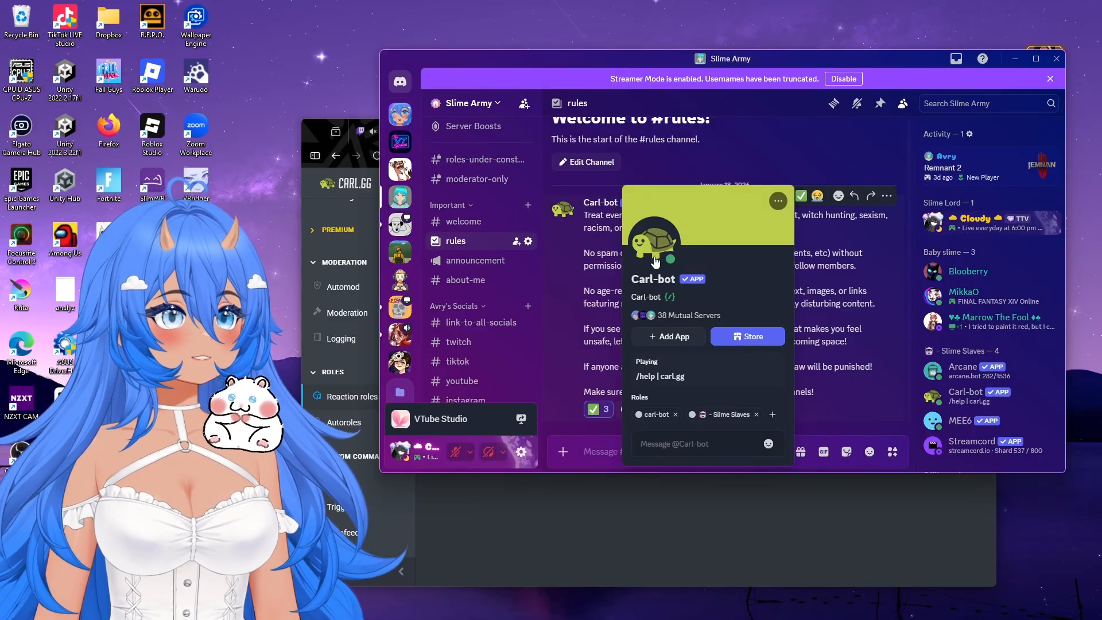
pyautogui.click(574, 299)
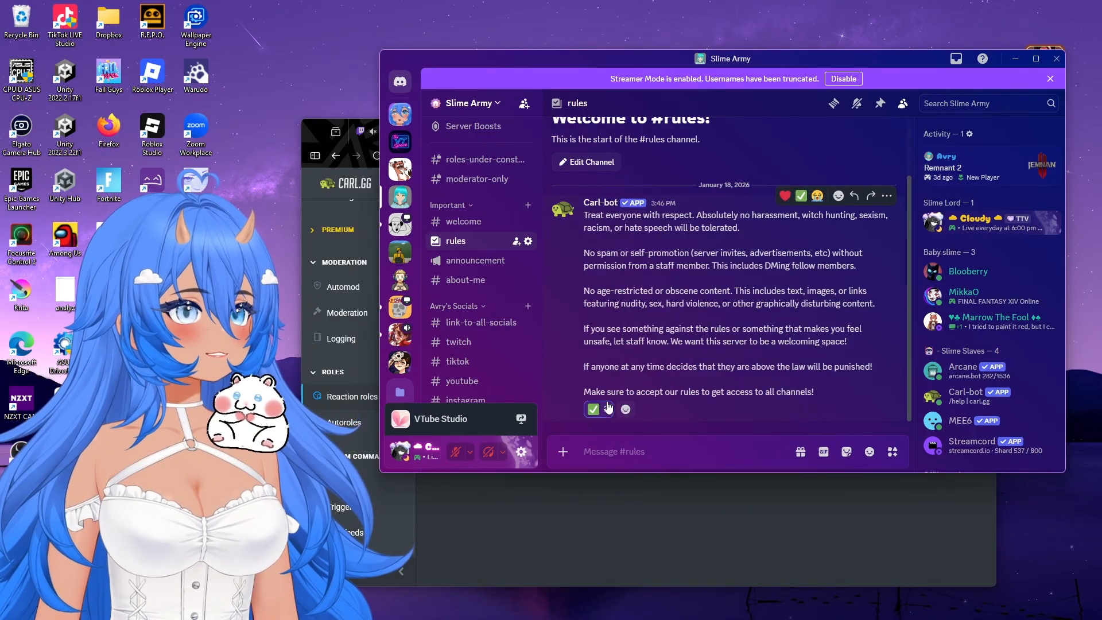
pyautogui.moveTo(603, 416)
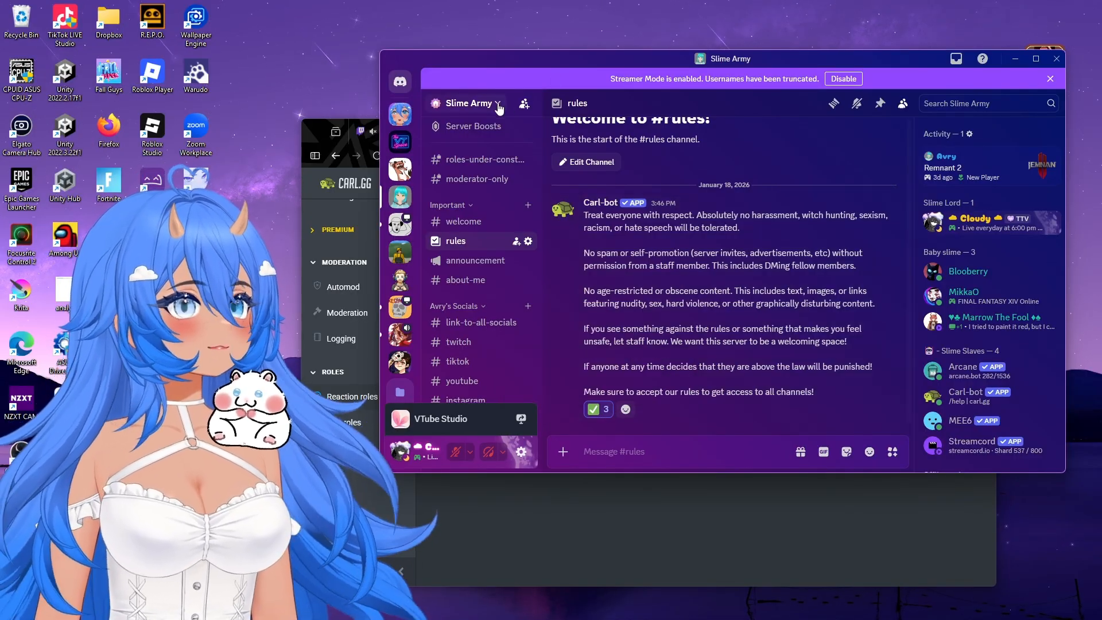
pyautogui.click(492, 104)
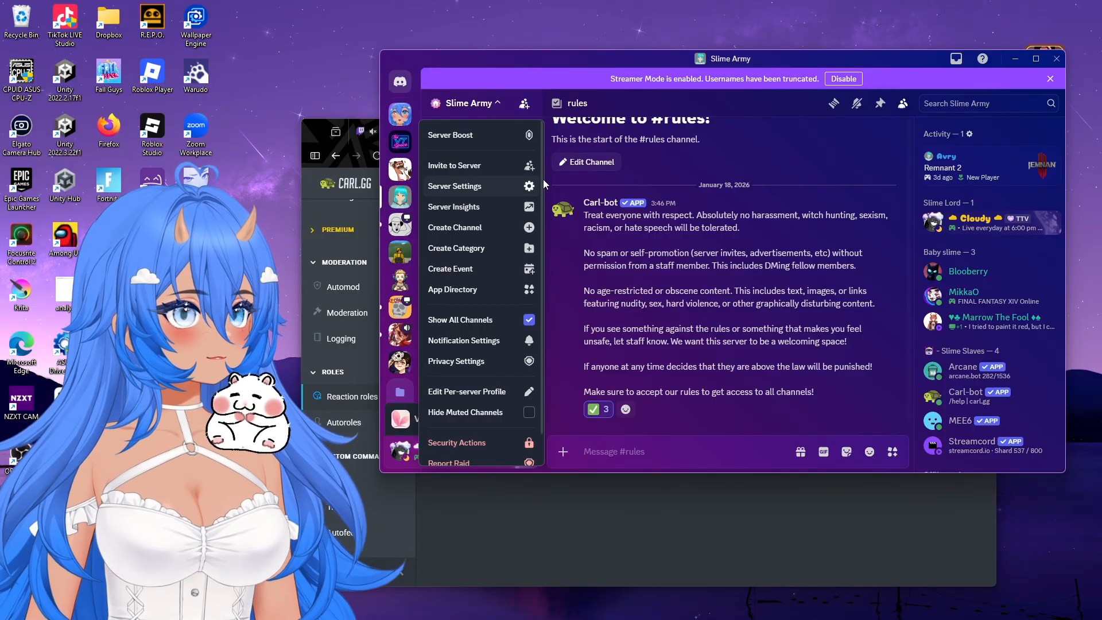
pyautogui.click(511, 189)
pyautogui.scroll(-3, 475, 416)
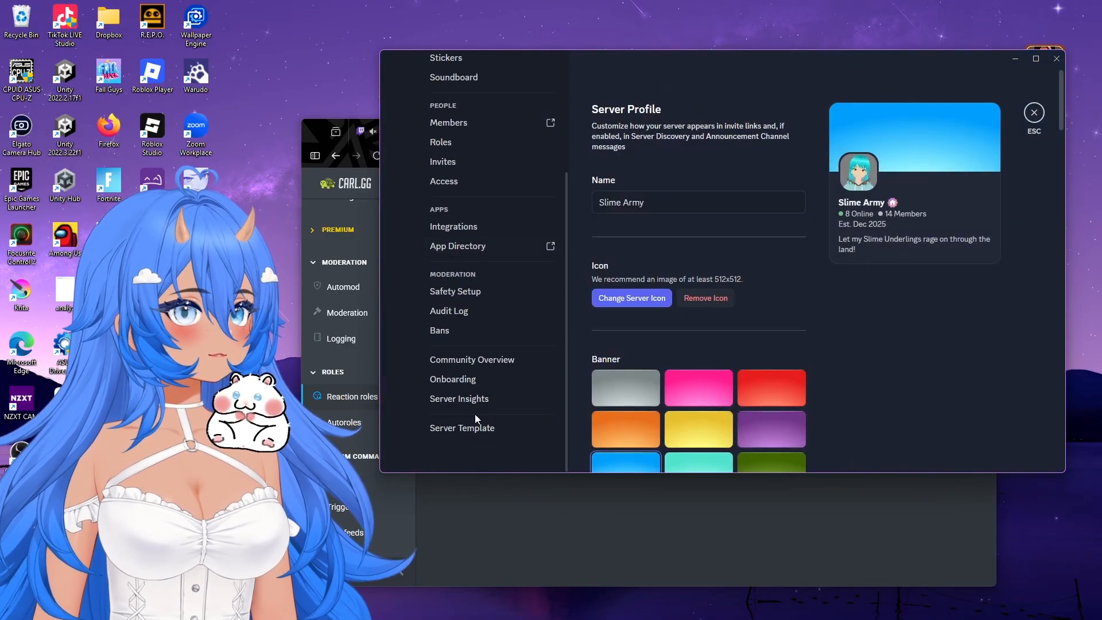
pyautogui.click(446, 142)
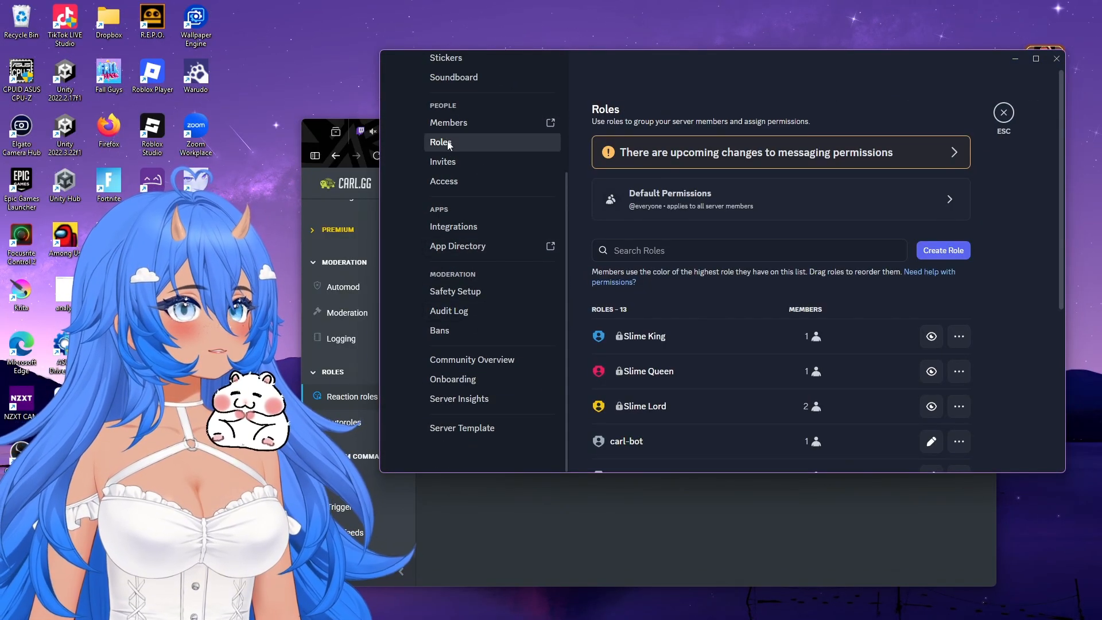
pyautogui.scroll(-5, 736, 330)
pyautogui.scroll(5, 748, 346)
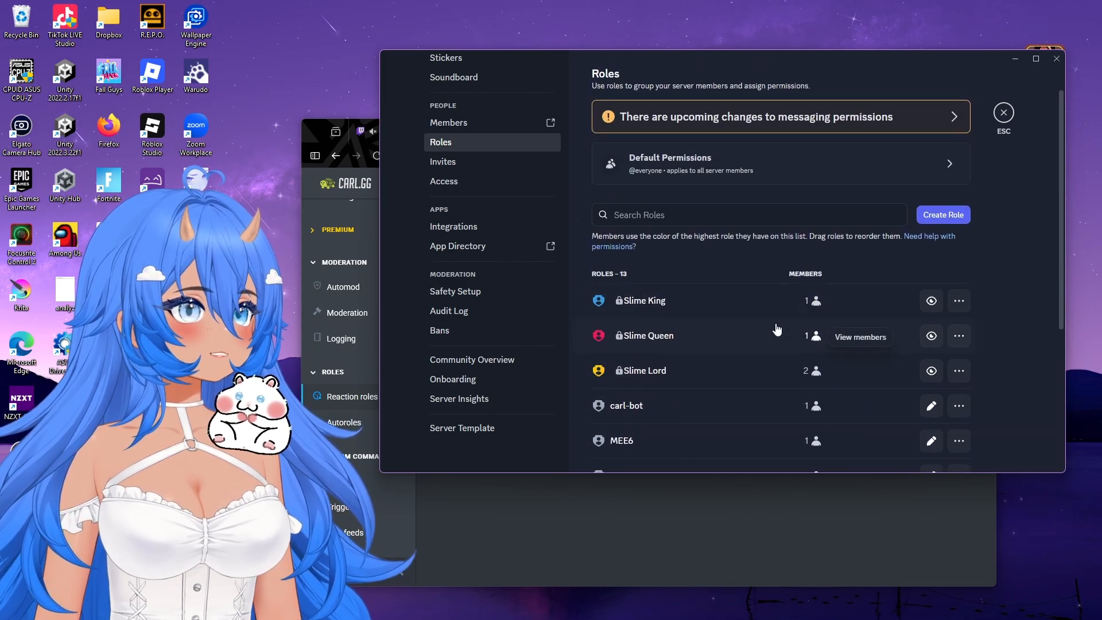
pyautogui.scroll(-5, 801, 336)
pyautogui.click(930, 443)
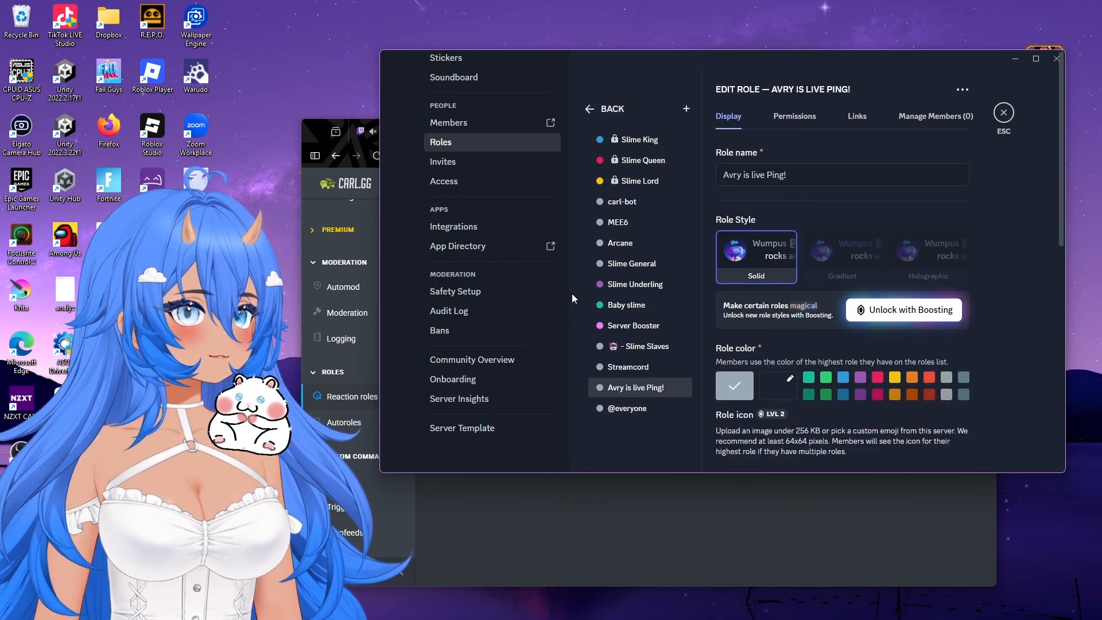
pyautogui.click(626, 408)
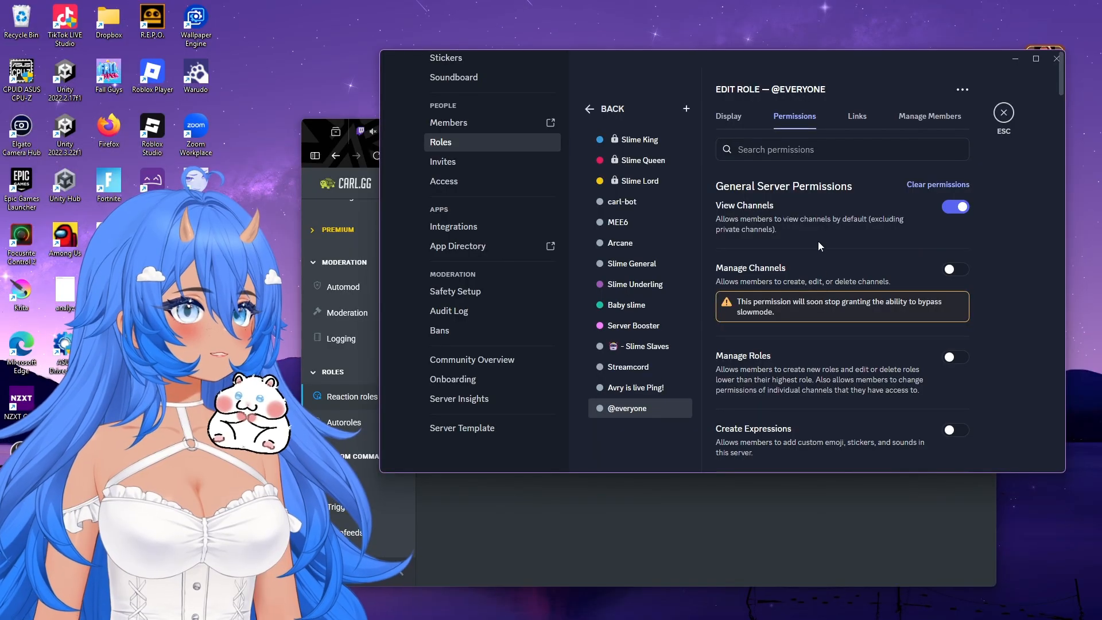
pyautogui.scroll(-20, 855, 274)
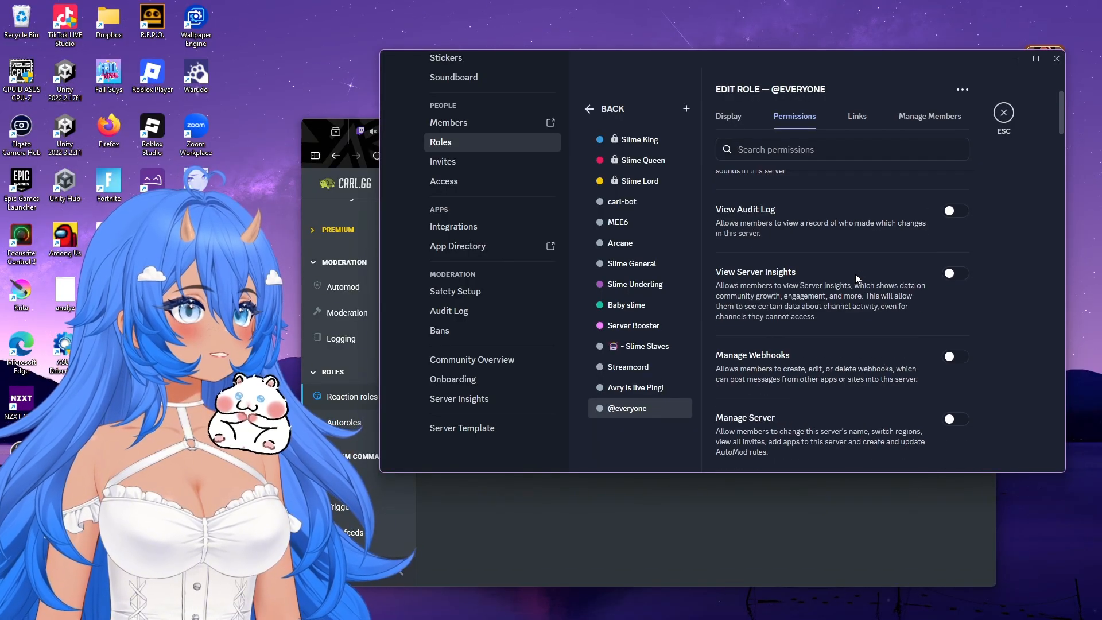
pyautogui.scroll(2, 856, 280)
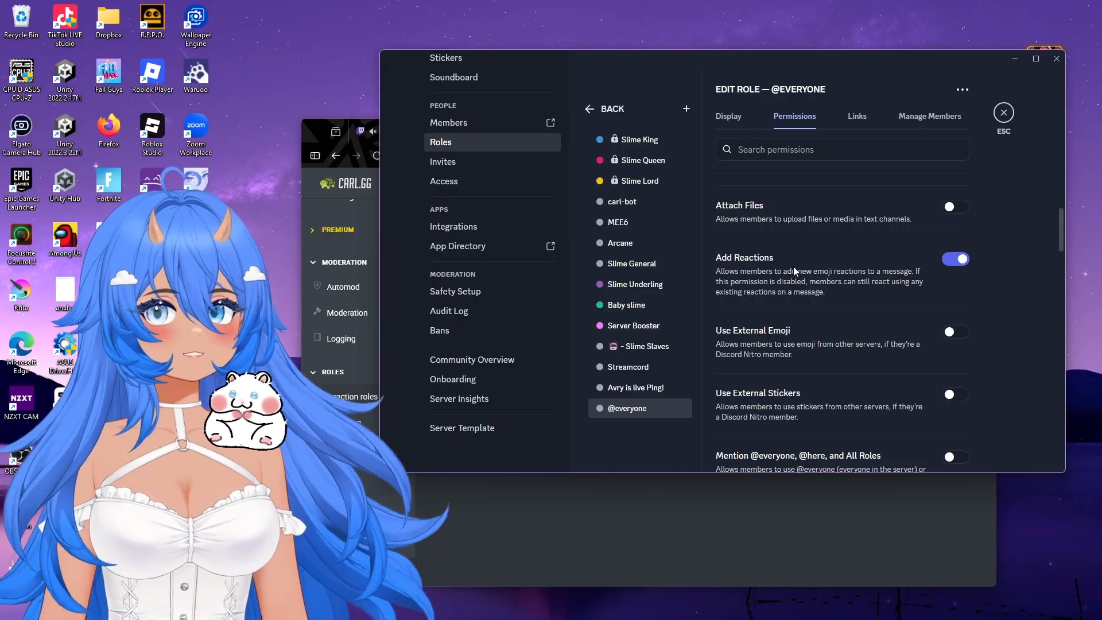
pyautogui.scroll(-10, 791, 270)
pyautogui.scroll(-4, 789, 266)
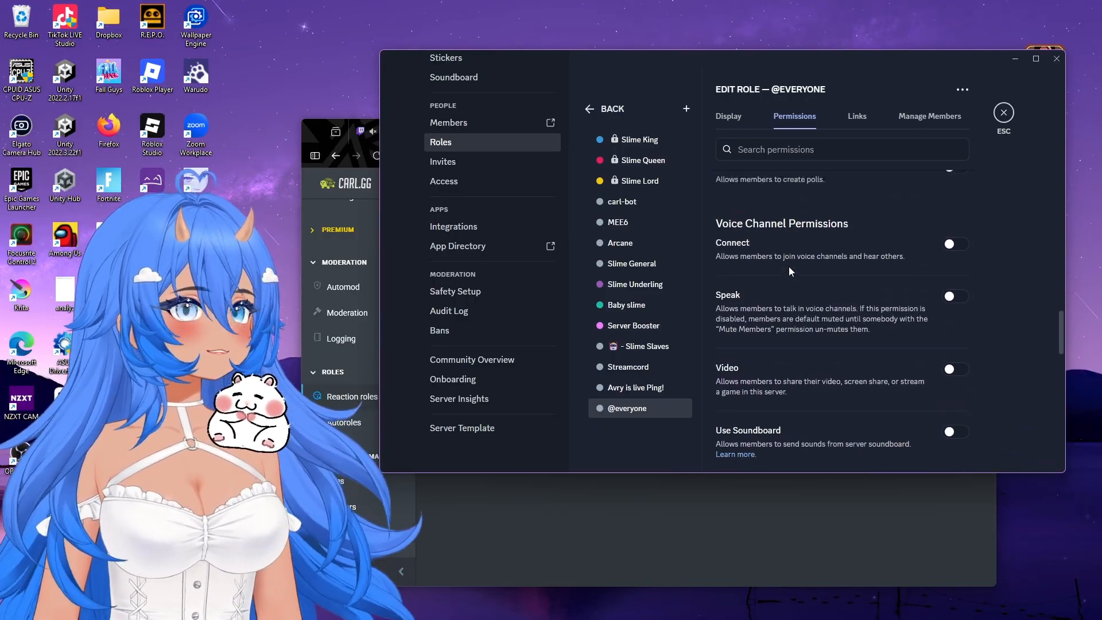
pyautogui.scroll(4, 789, 266)
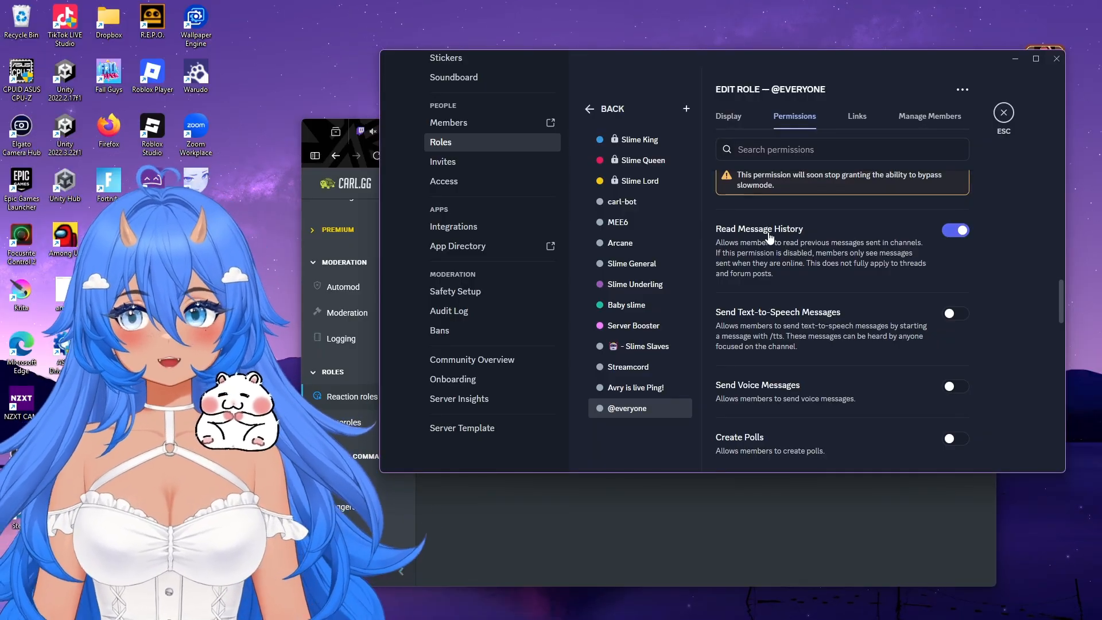
pyautogui.scroll(-15, 770, 237)
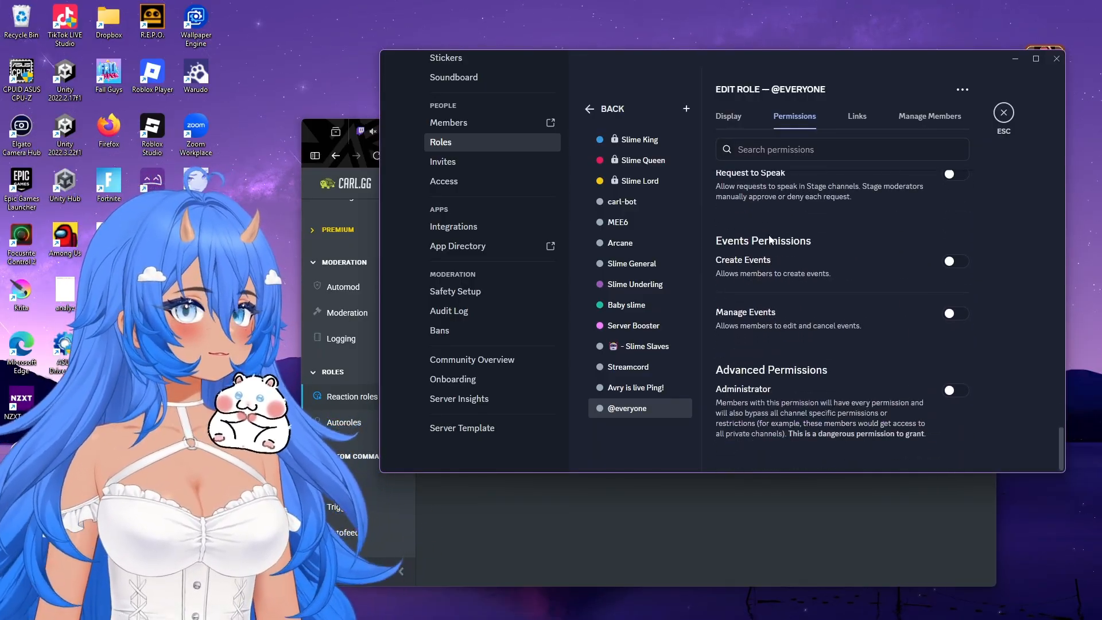
pyautogui.click(1004, 113)
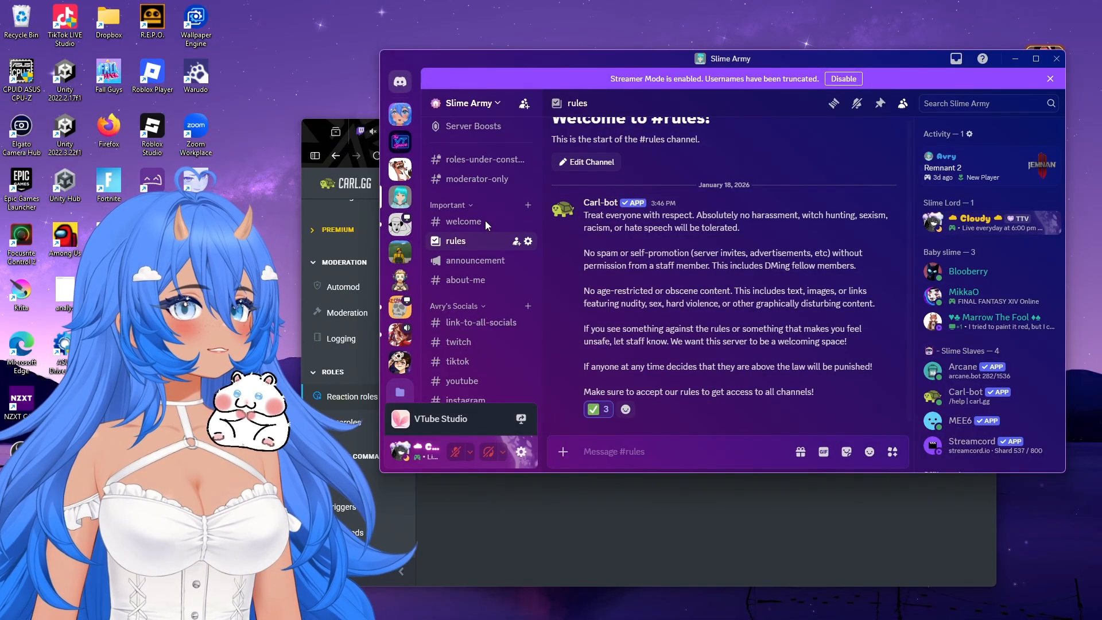
pyautogui.scroll(-3, 485, 229)
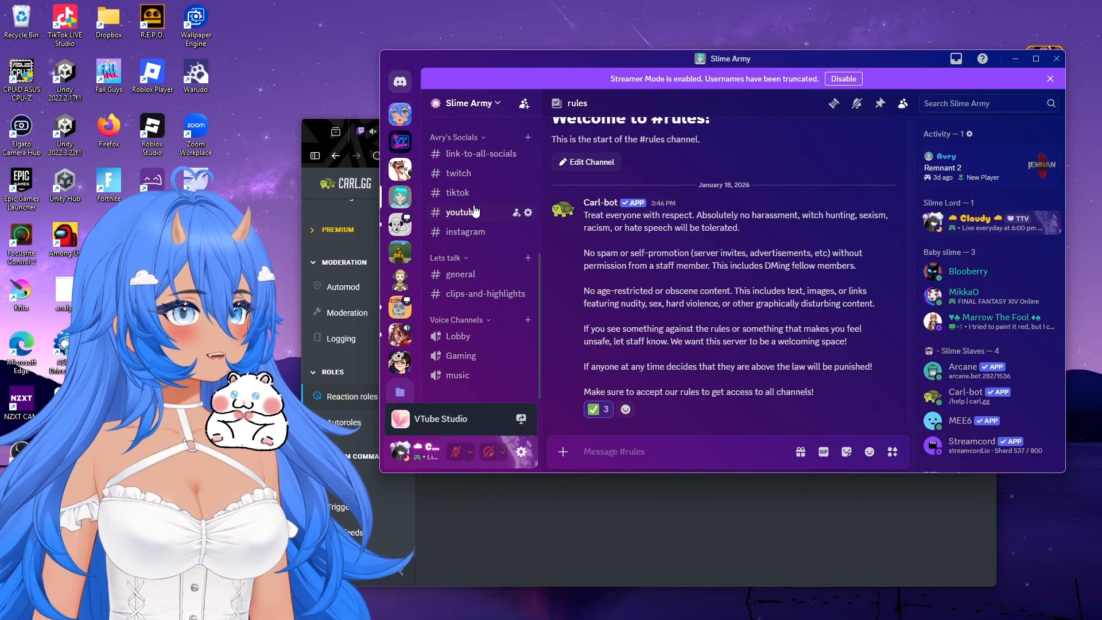
pyautogui.scroll(3, 470, 212)
# Step: Switch to the Carl-bot dashboard and review the #rules reaction role's message content, emoji and role in its editor
pyautogui.moveTo(323, 133); pyautogui.dragTo(335, 75)
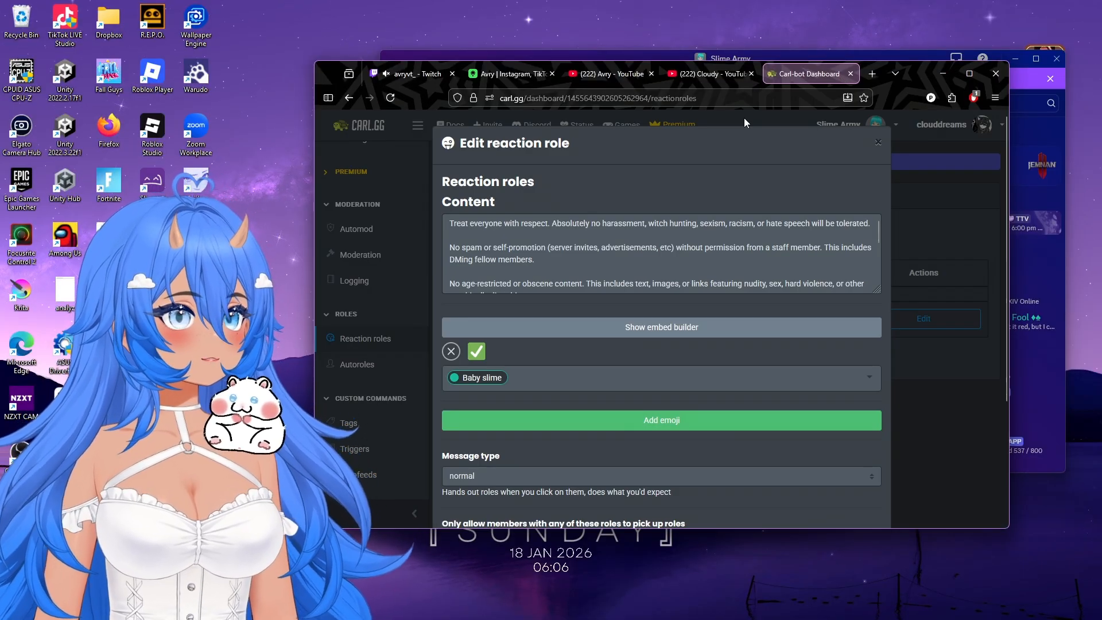
pyautogui.scroll(-2, 530, 255)
pyautogui.scroll(2, 531, 257)
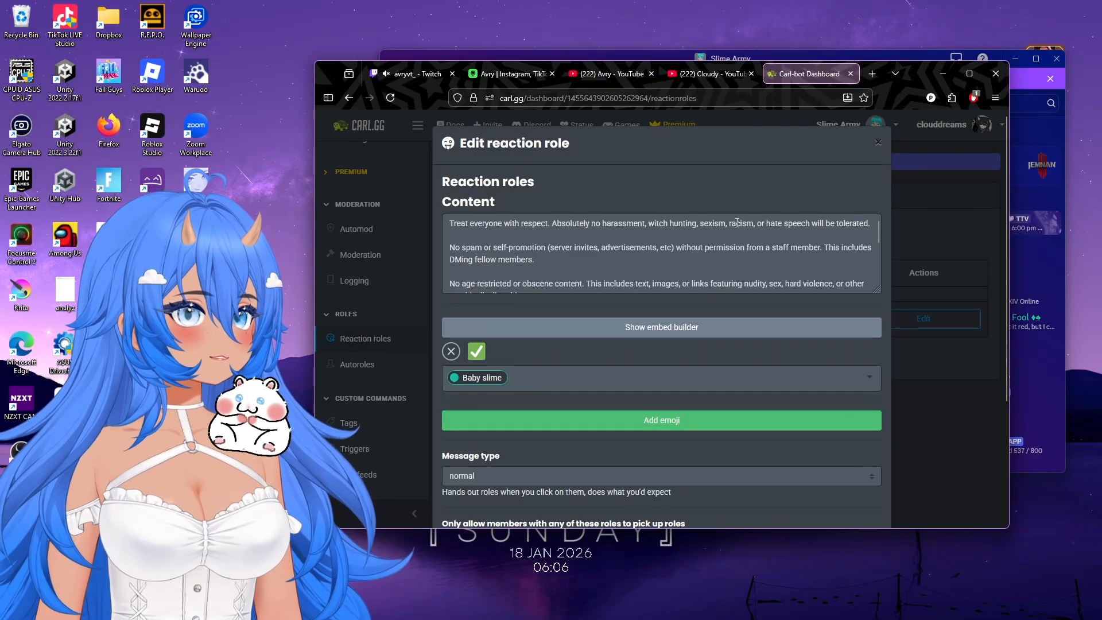
pyautogui.moveTo(450, 225); pyautogui.dragTo(602, 302)
pyautogui.click(738, 301)
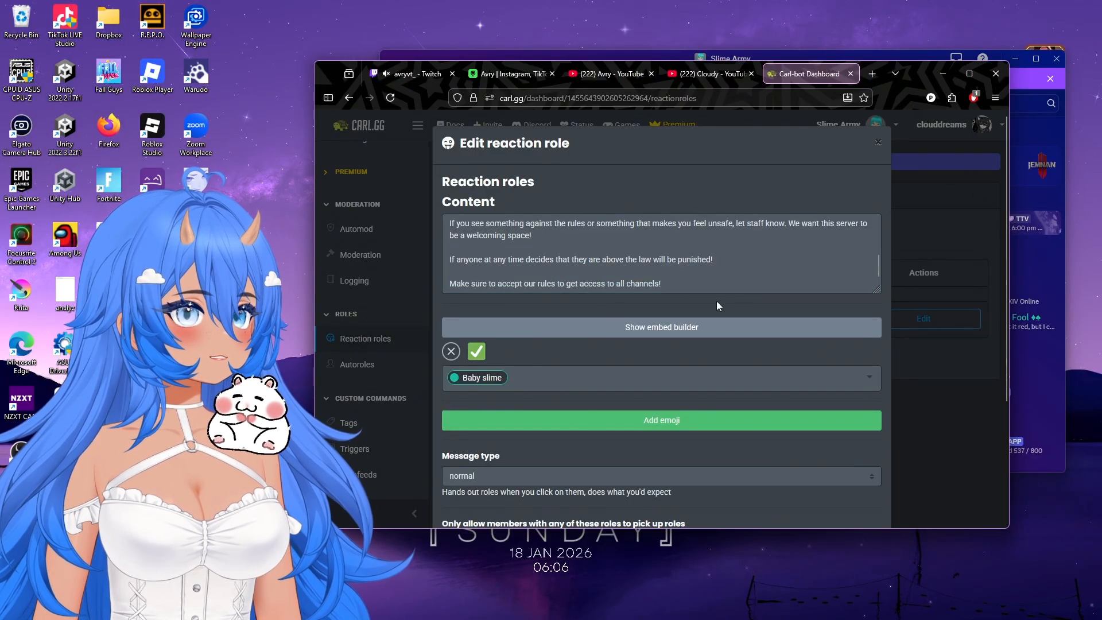
# Step: Add the kissing face emoji to the #rules reaction role and assign it the Avry is live Ping! role
pyautogui.click(641, 424)
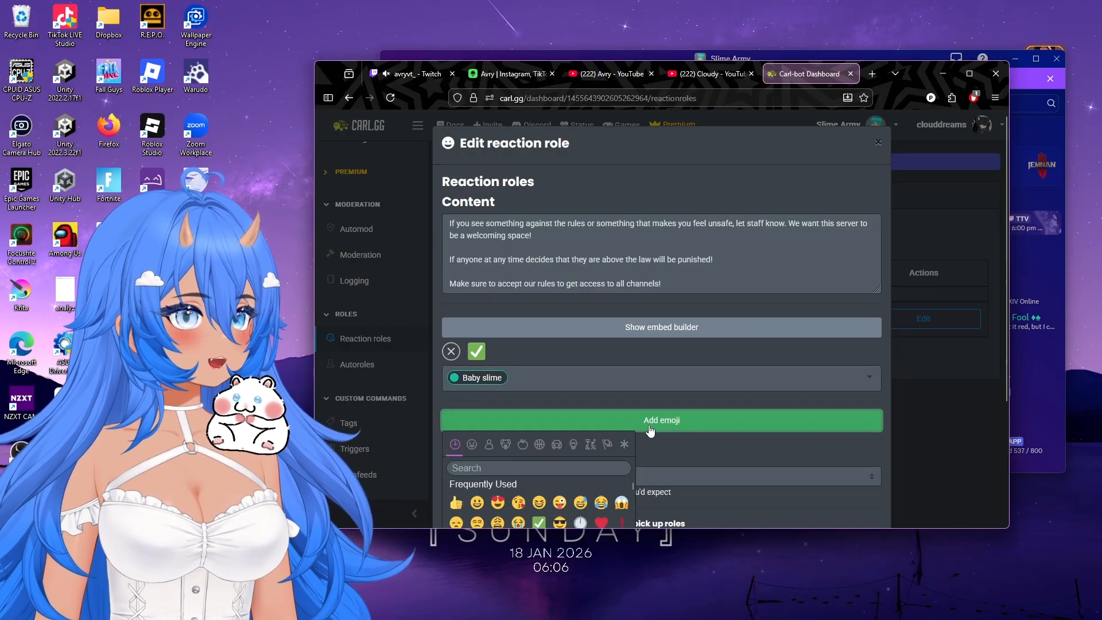
pyautogui.scroll(-1, 692, 440)
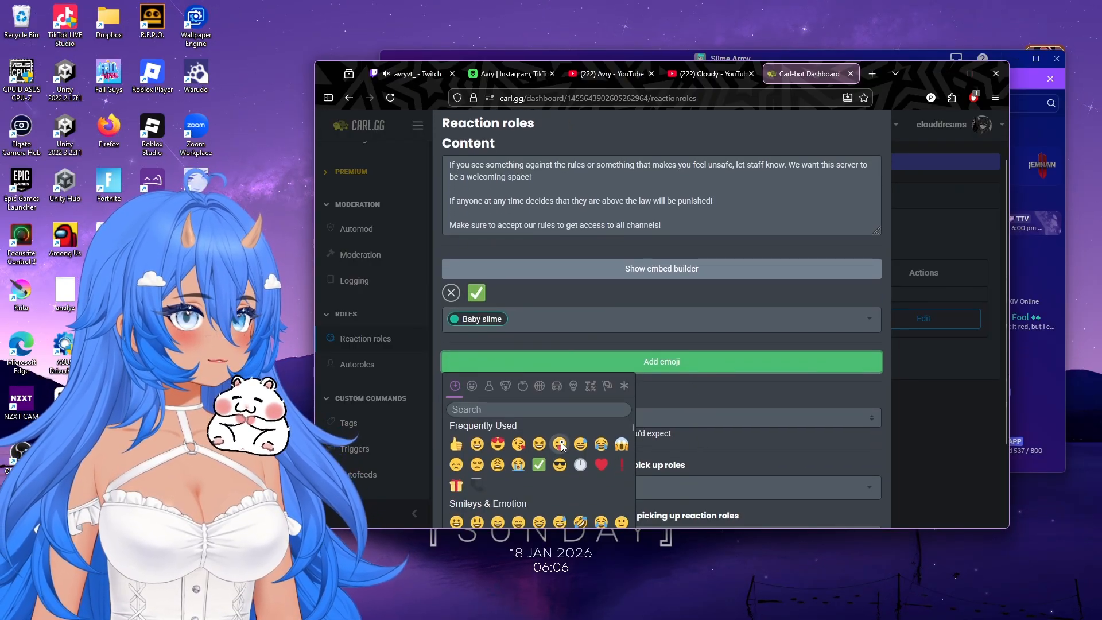
pyautogui.click(520, 444)
pyautogui.click(489, 377)
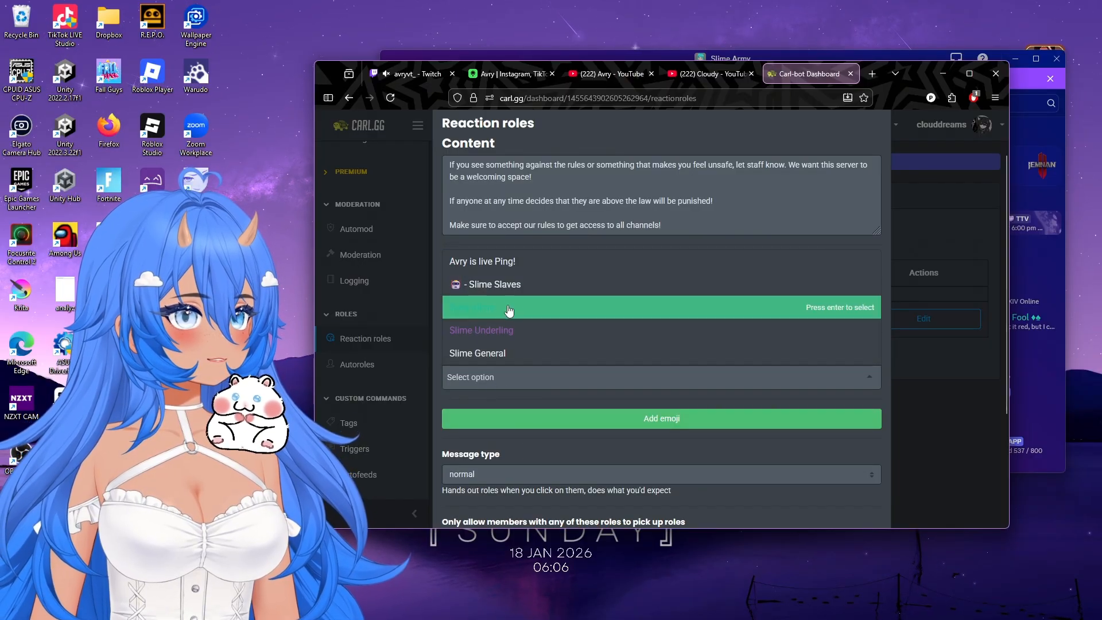
pyautogui.scroll(-2, 514, 304)
pyautogui.scroll(1, 515, 304)
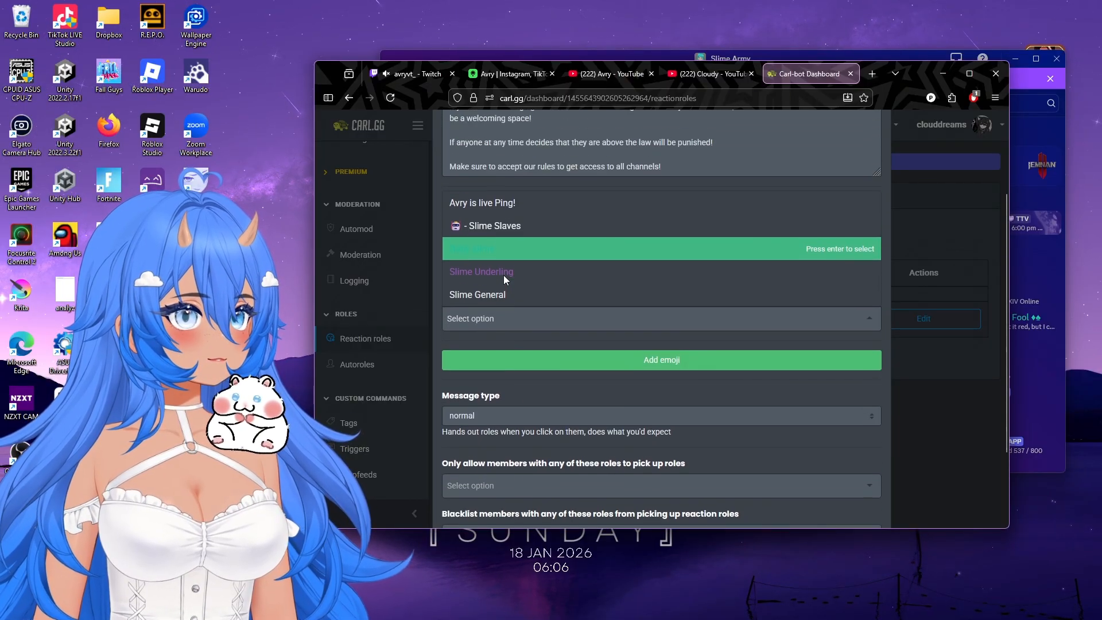
pyautogui.click(516, 210)
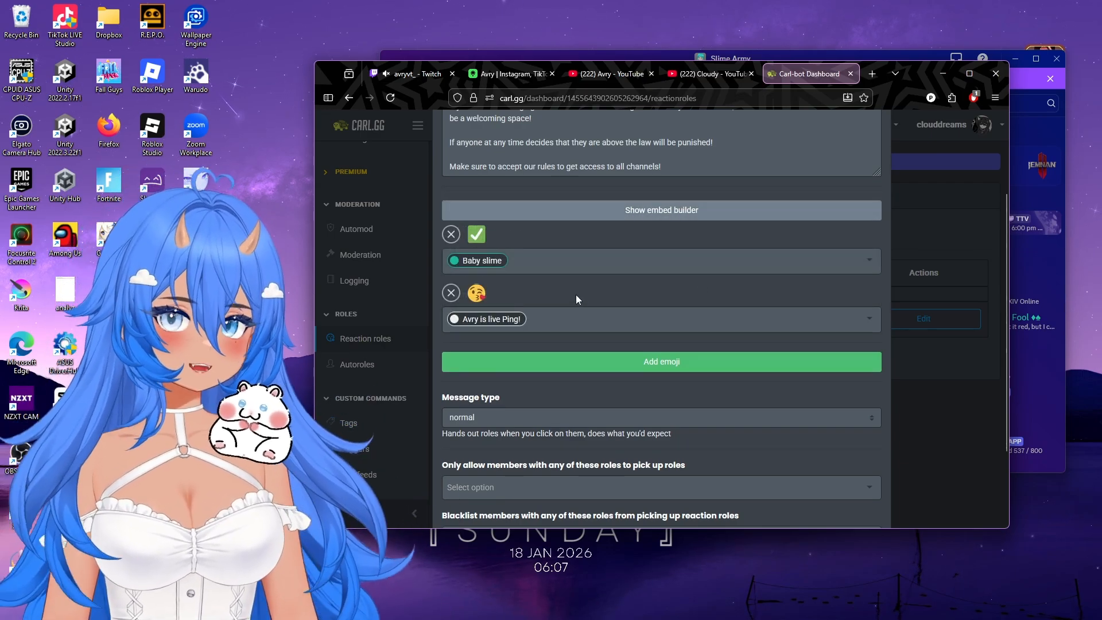
# Step: Remove the kissing face emoji from the reaction role and close the editor without saving
pyautogui.scroll(-2, 574, 299)
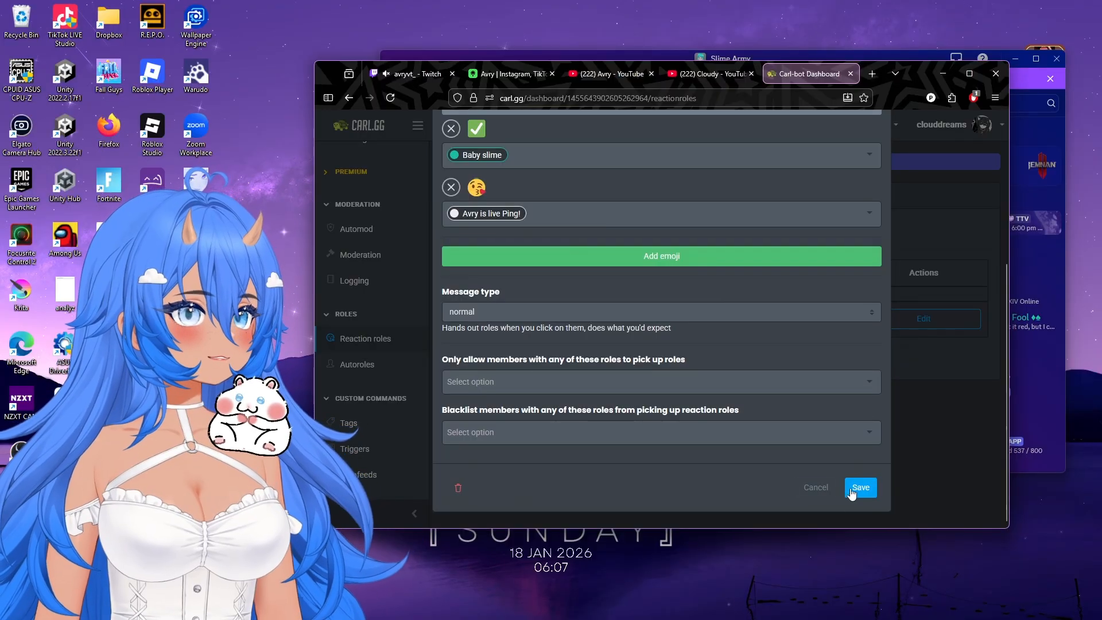
pyautogui.scroll(2, 574, 356)
pyautogui.click(451, 303)
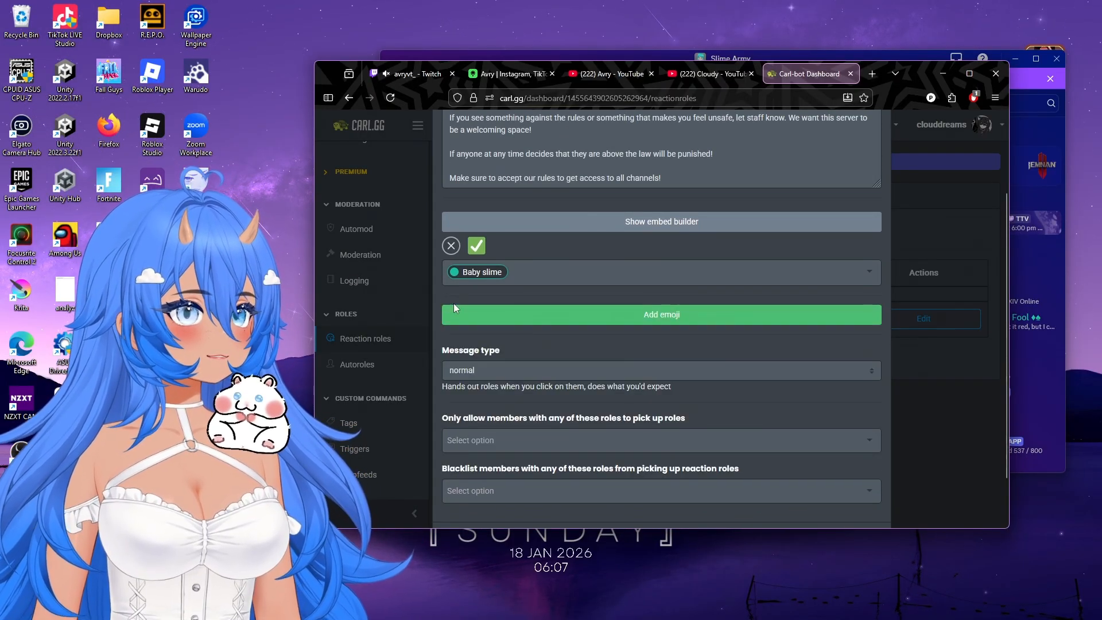
pyautogui.scroll(2, 719, 366)
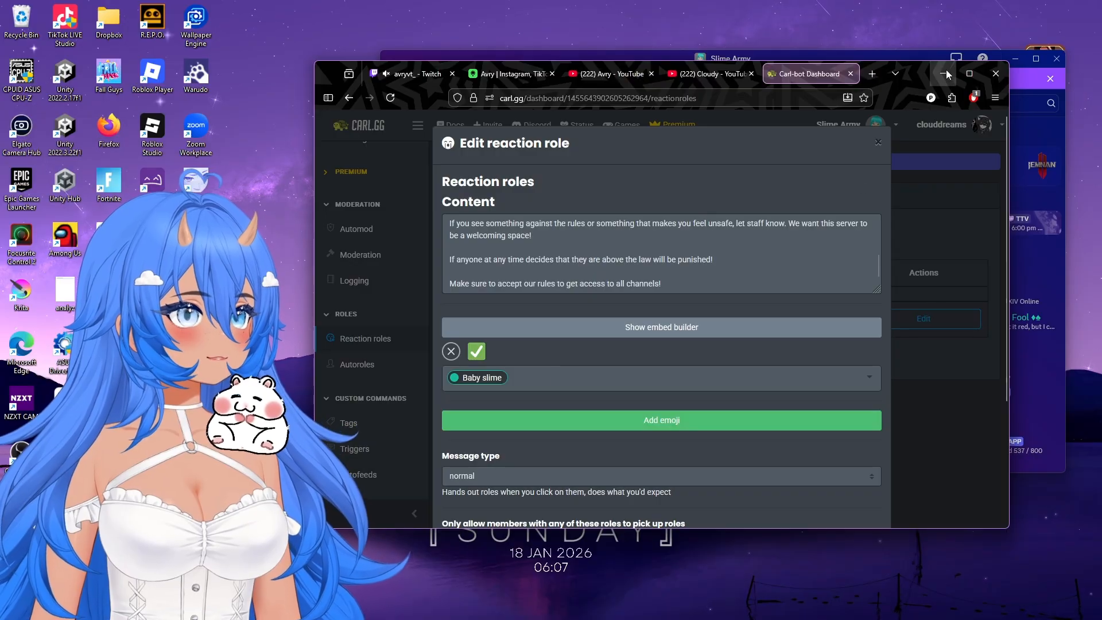
pyautogui.click(878, 142)
# Step: Switch to Discord, remove and re-add the check mark reaction on the rules message, checking your own profile's roles after each change
pyautogui.moveTo(907, 86); pyautogui.dragTo(0, 213)
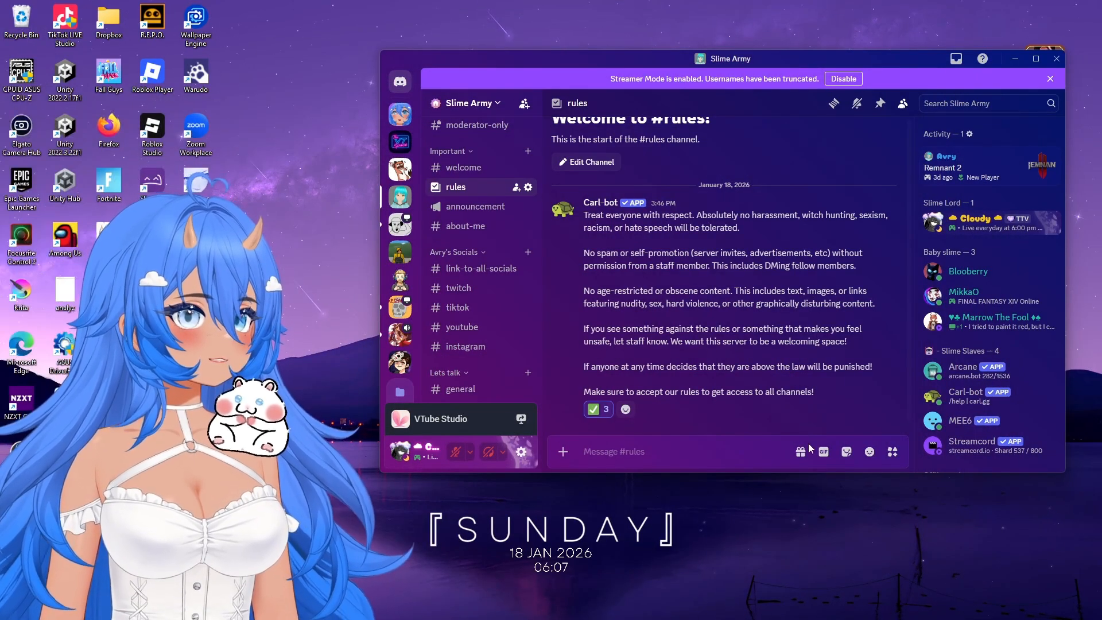
pyautogui.click(596, 409)
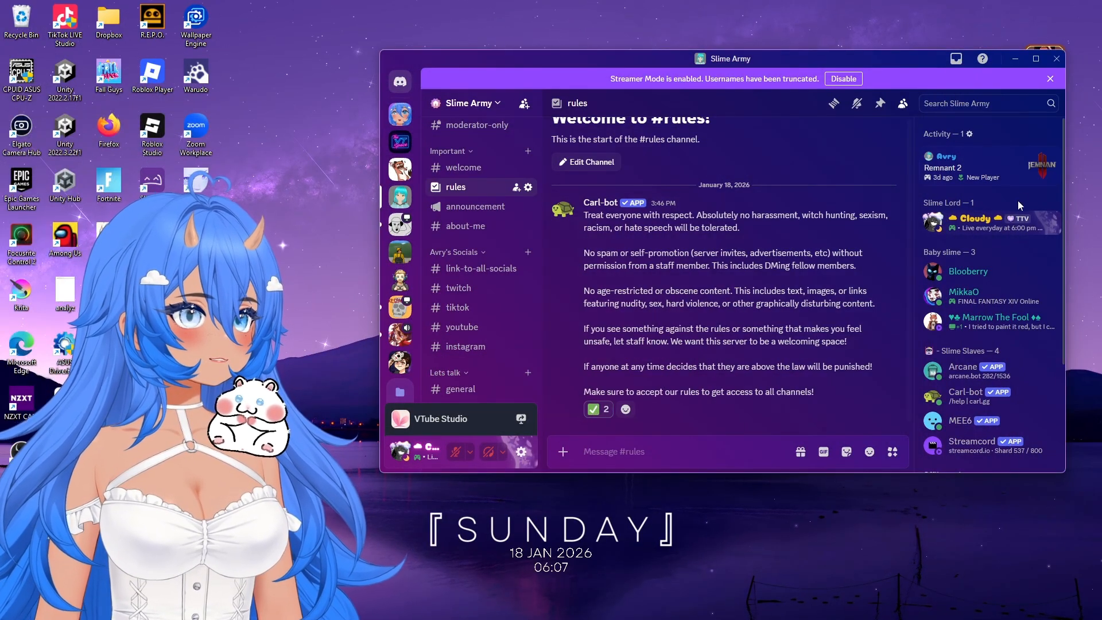
pyautogui.click(1013, 222)
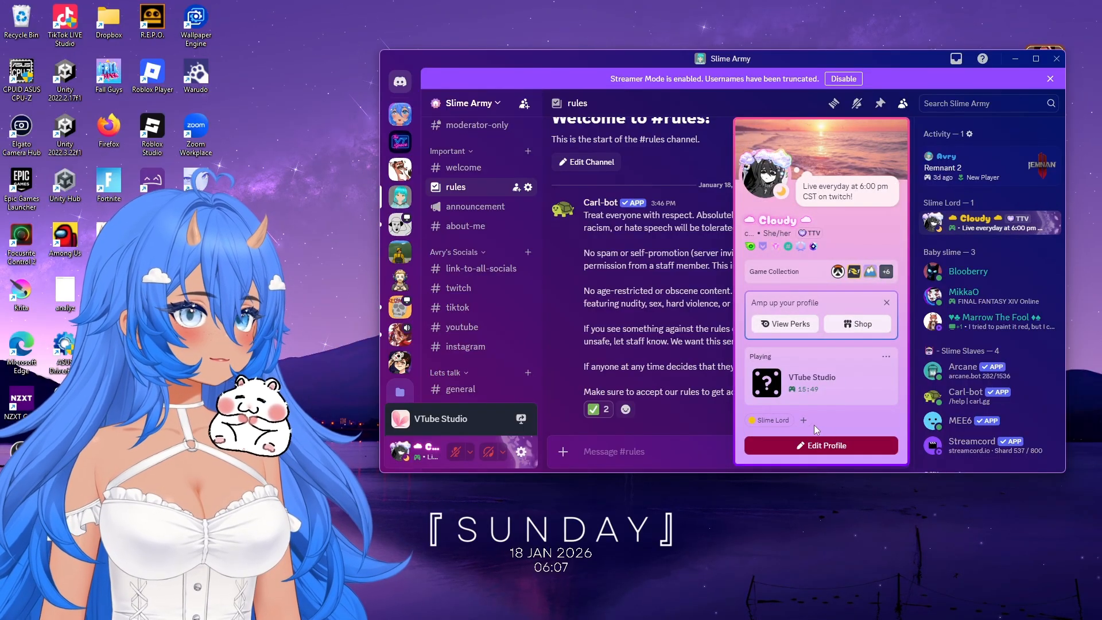
pyautogui.click(683, 396)
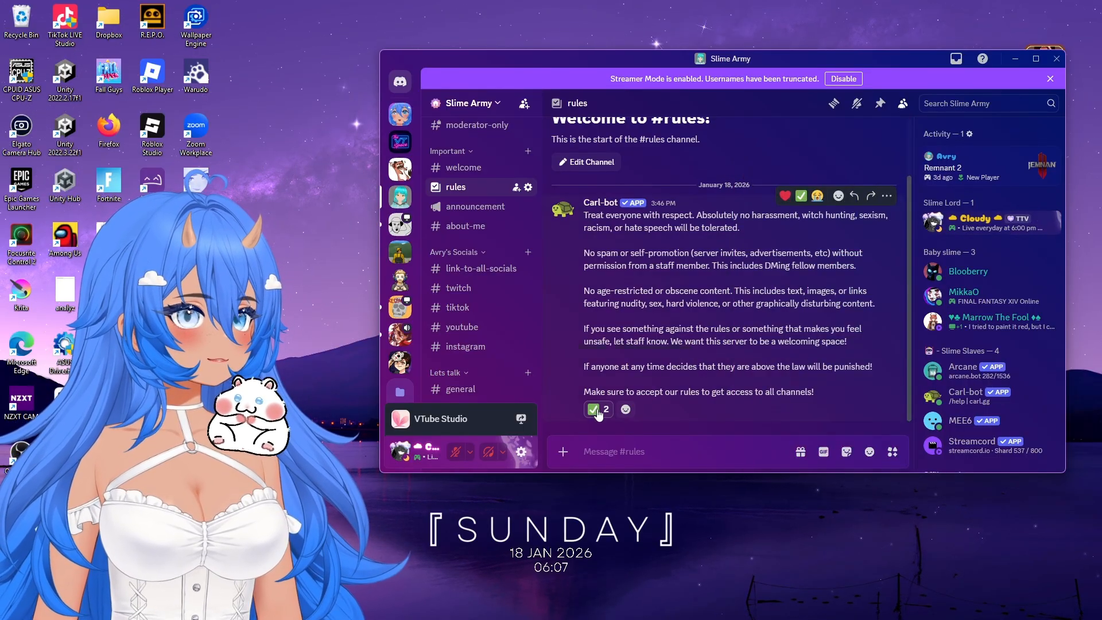
pyautogui.click(597, 410)
pyautogui.click(1013, 222)
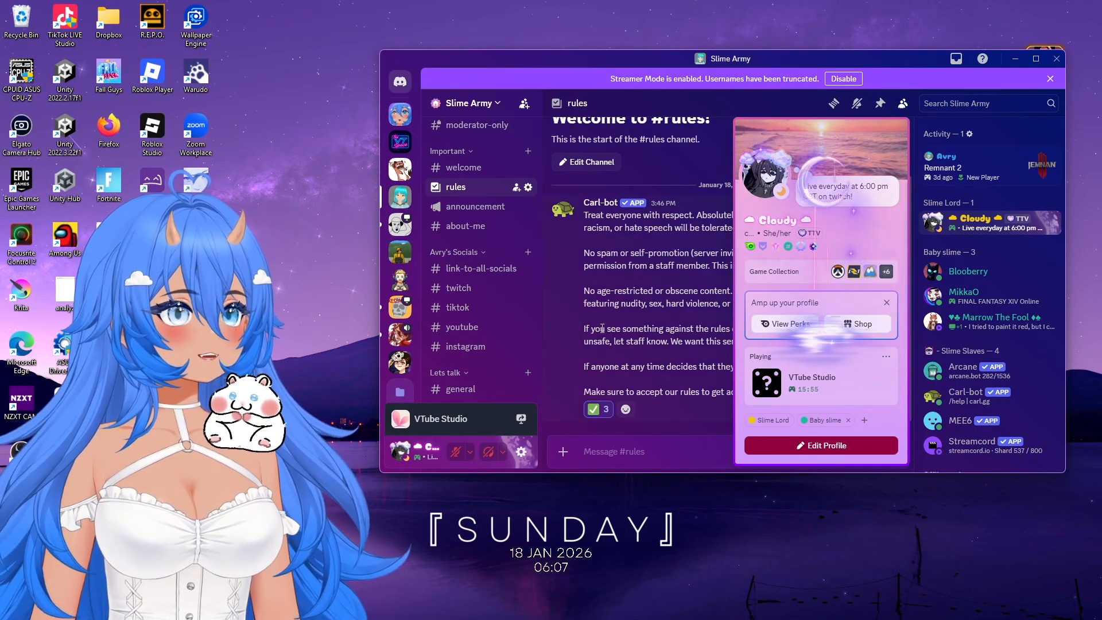
pyautogui.moveTo(878, 1); pyautogui.dragTo(885, 109)
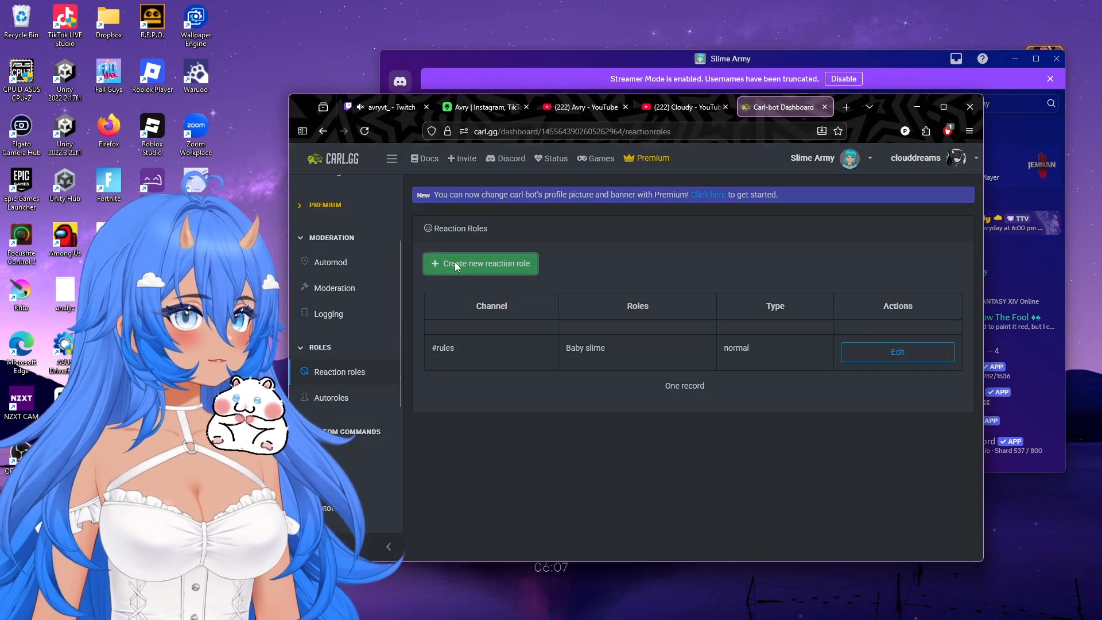
pyautogui.click(454, 261)
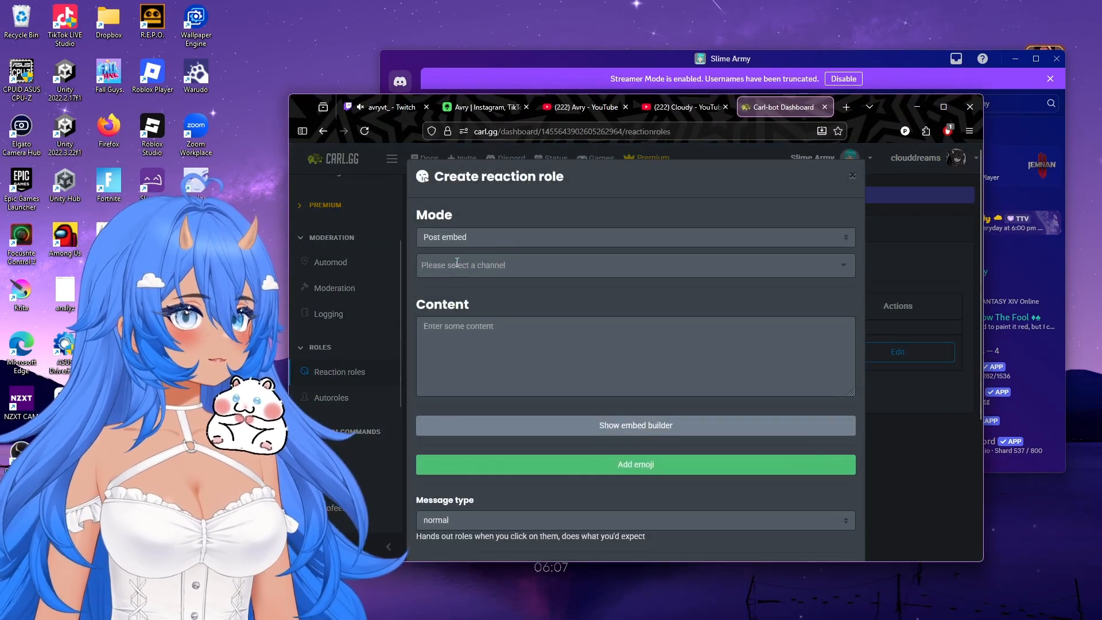
pyautogui.click(475, 263)
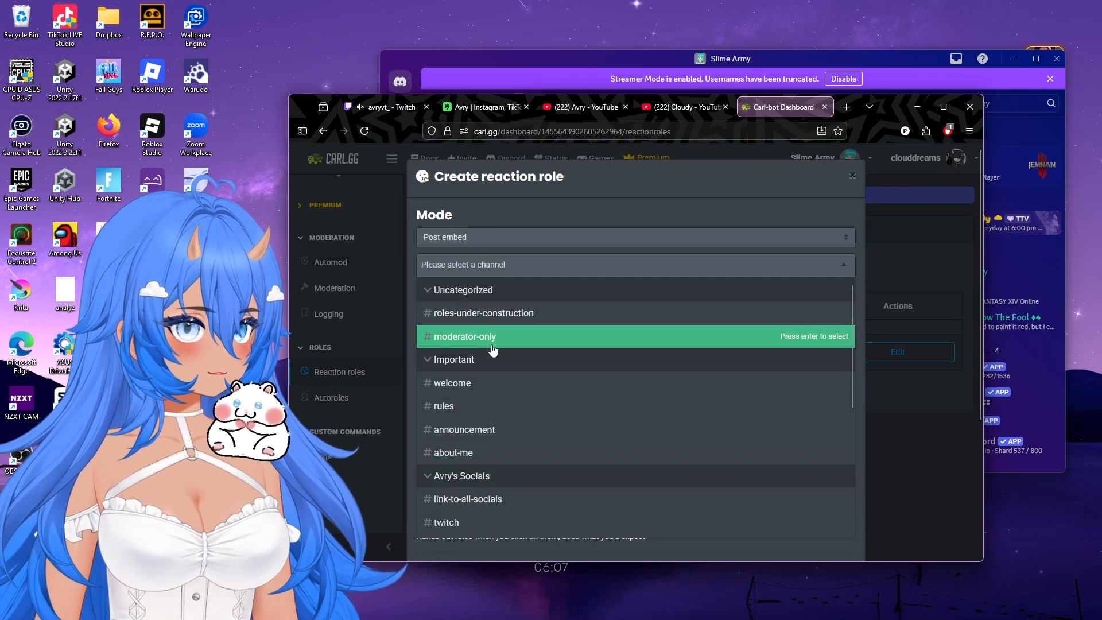
pyautogui.click(513, 315)
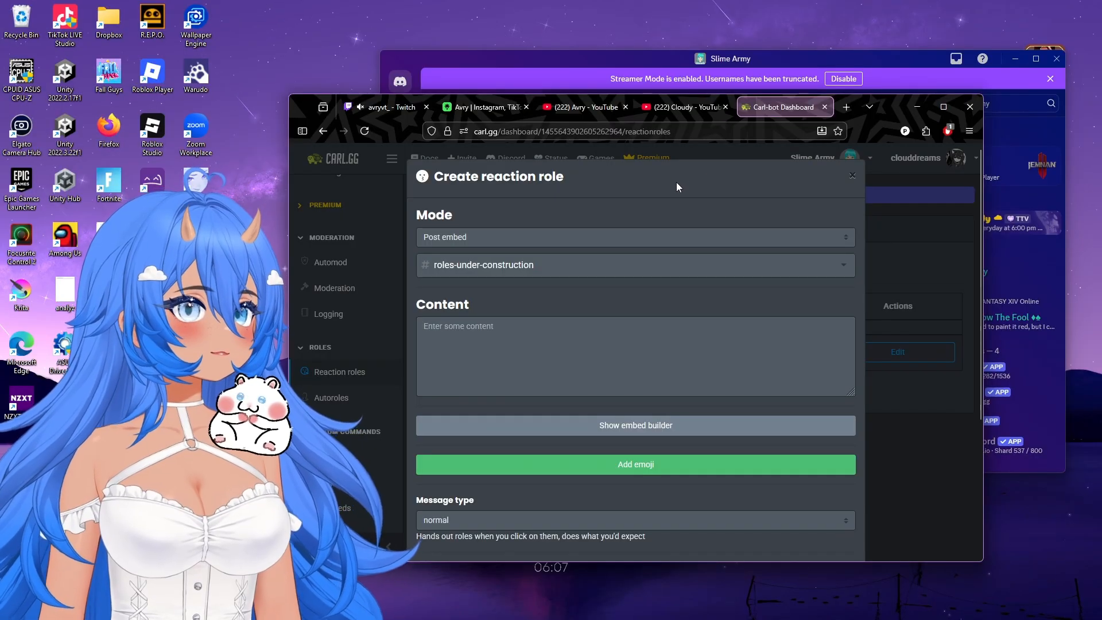
pyautogui.click(851, 179)
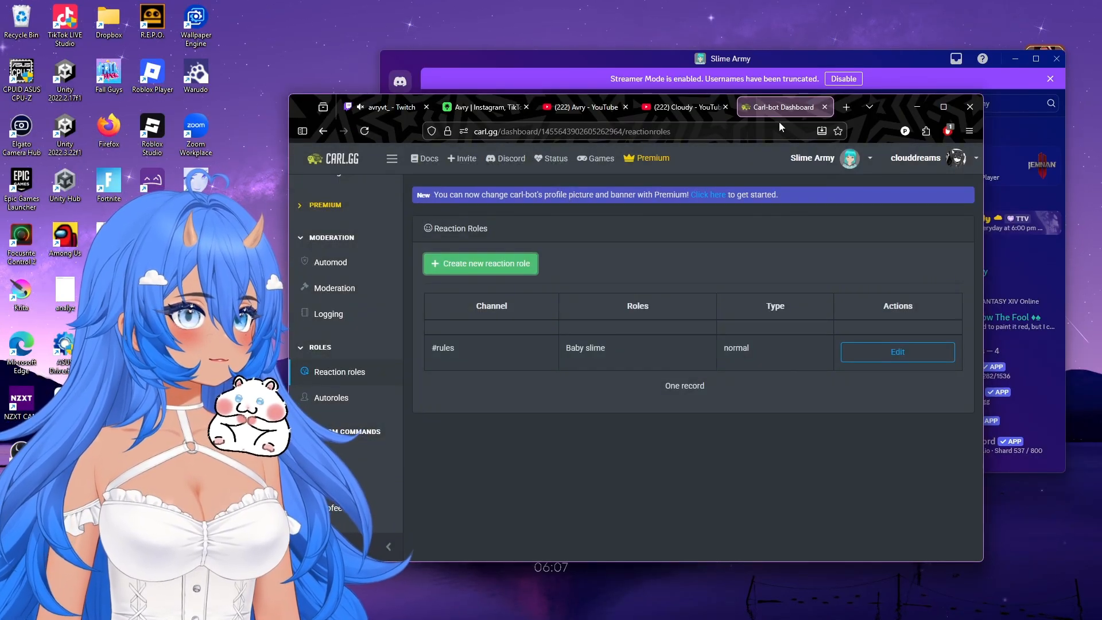
pyautogui.click(917, 106)
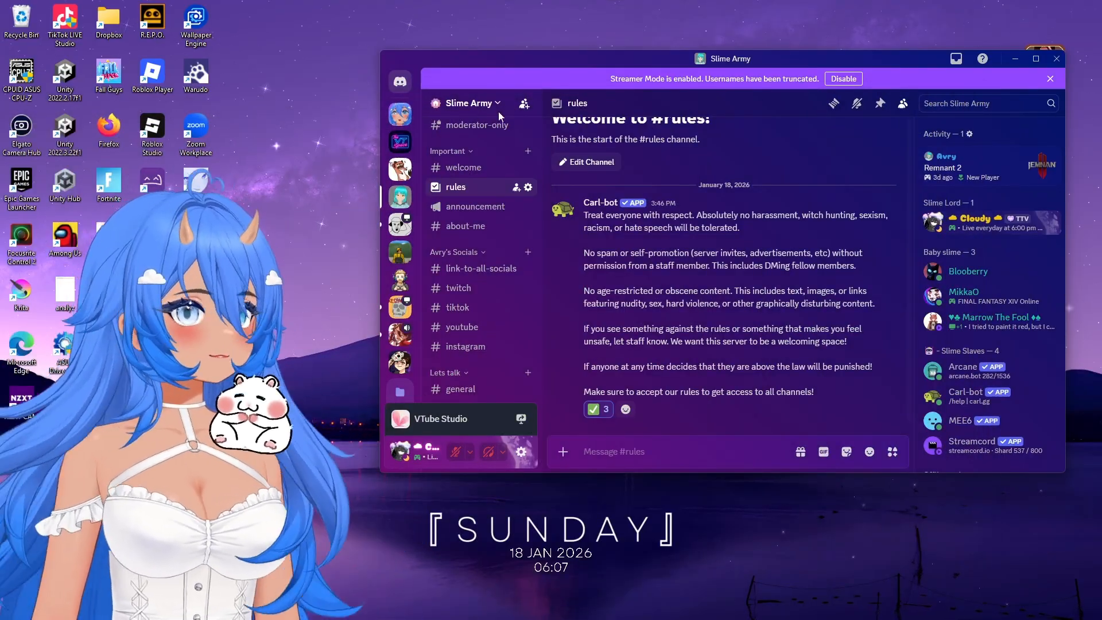
# Step: Create a role named "Announcement ping!" in the Slime Army server settings and save it
pyautogui.click(491, 106)
pyautogui.click(503, 154)
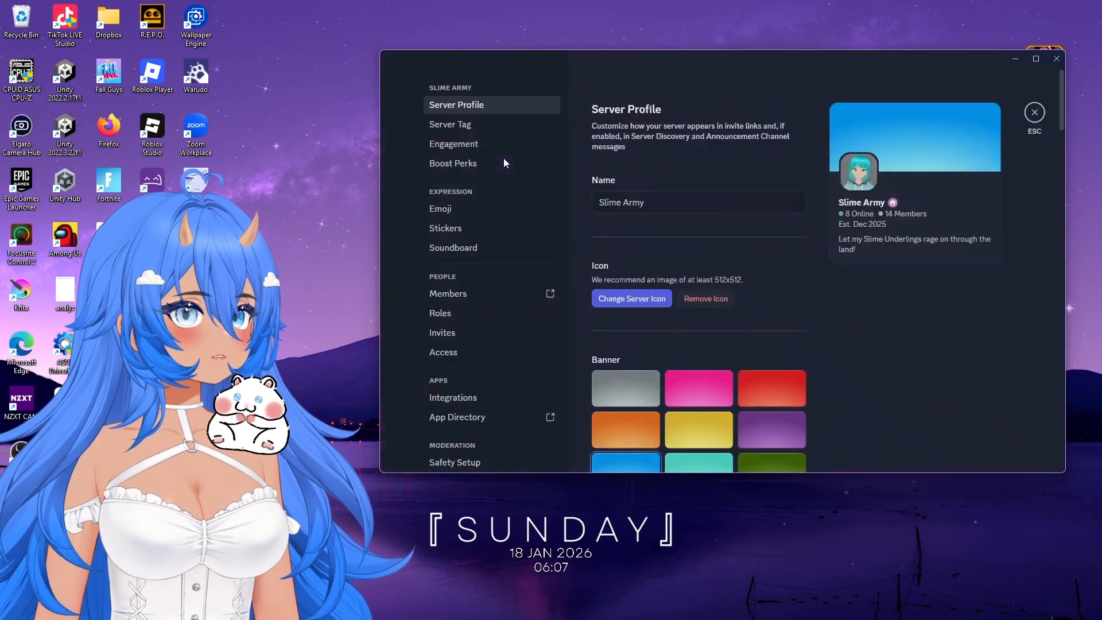
pyautogui.scroll(-3, 457, 357)
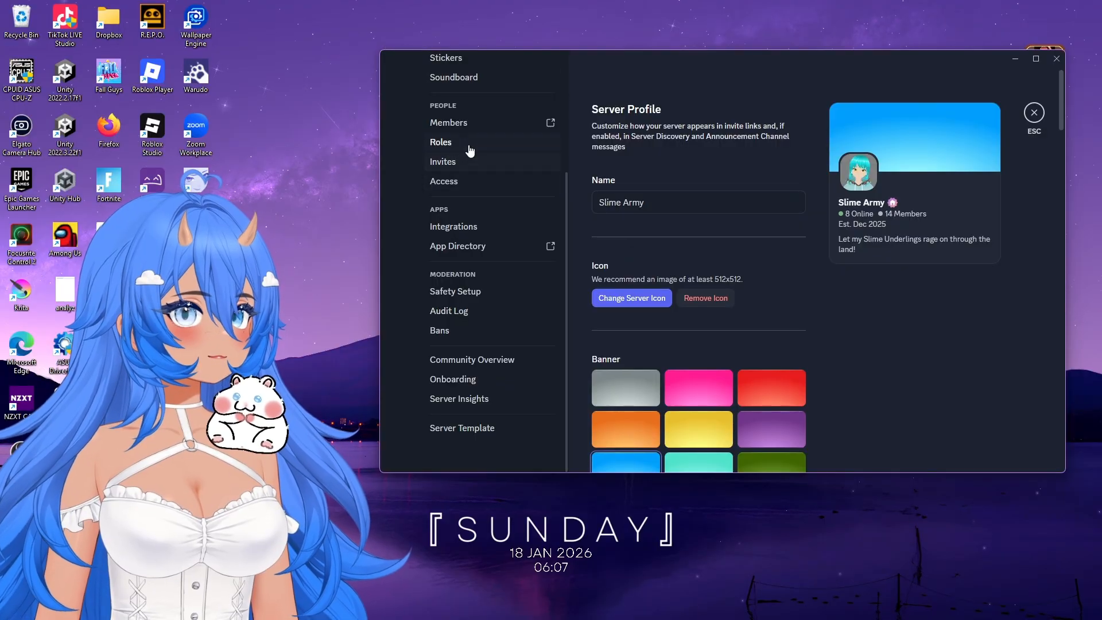
pyautogui.click(466, 146)
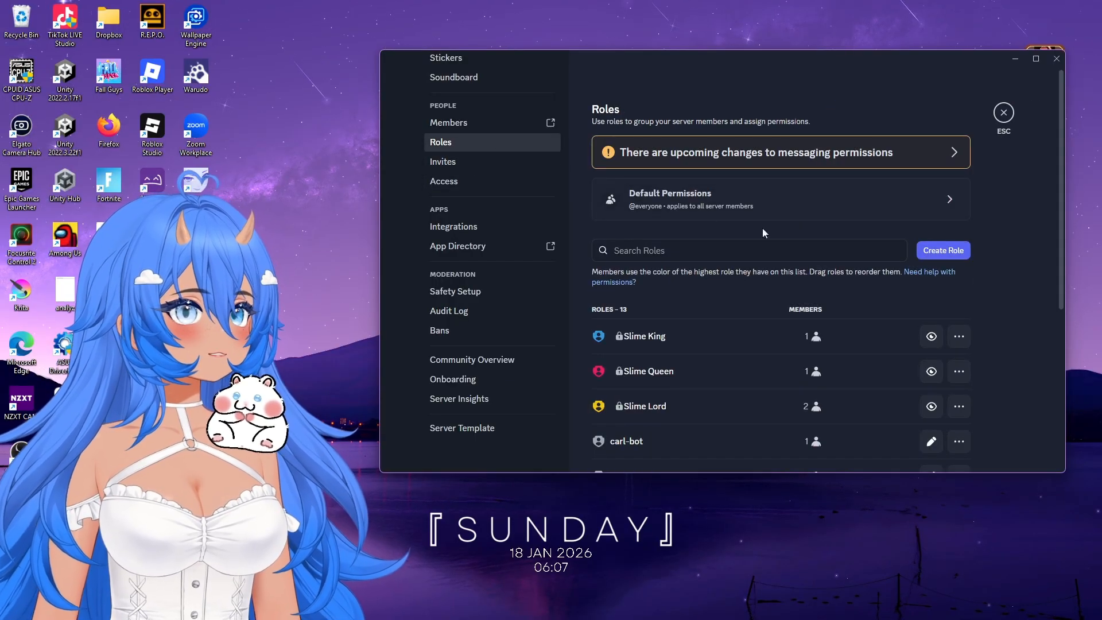
pyautogui.click(963, 254)
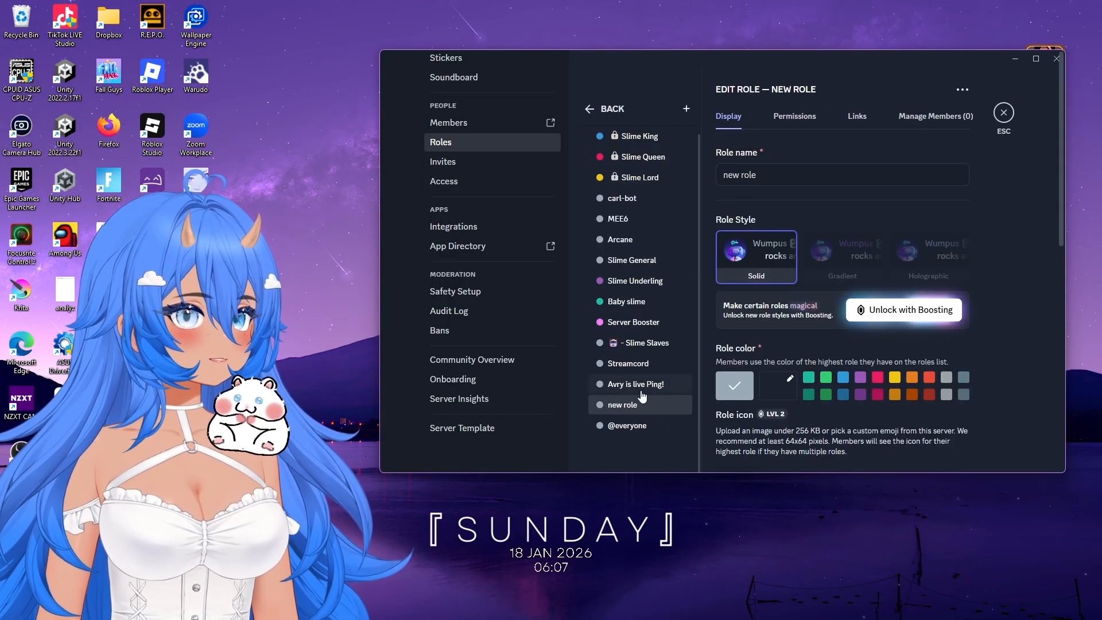
pyautogui.click(793, 184)
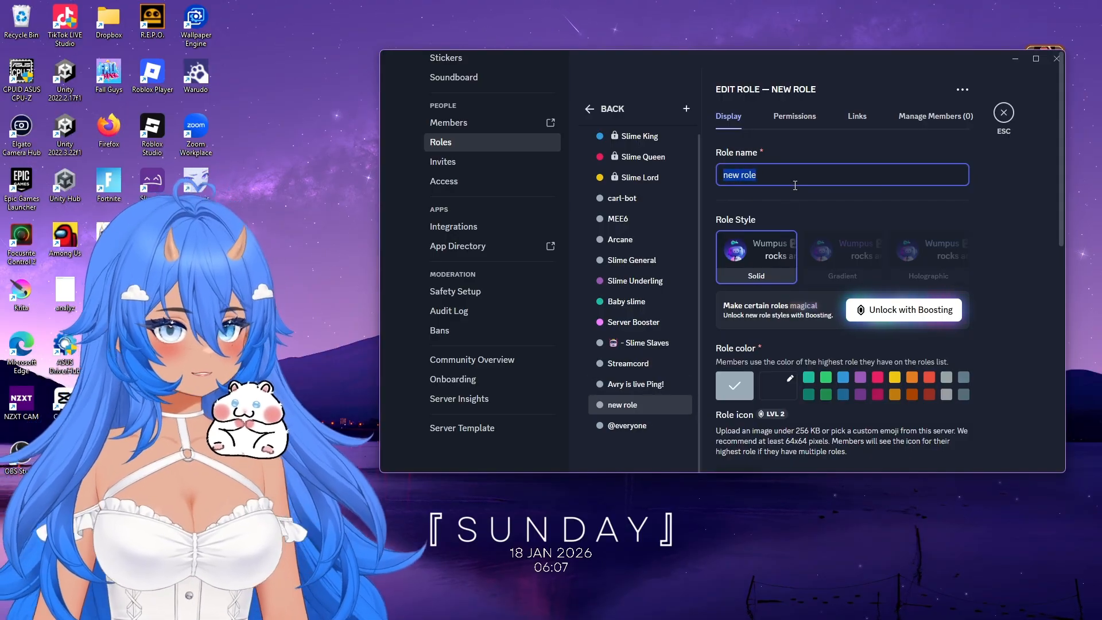
pyautogui.write('Announcement ping!')
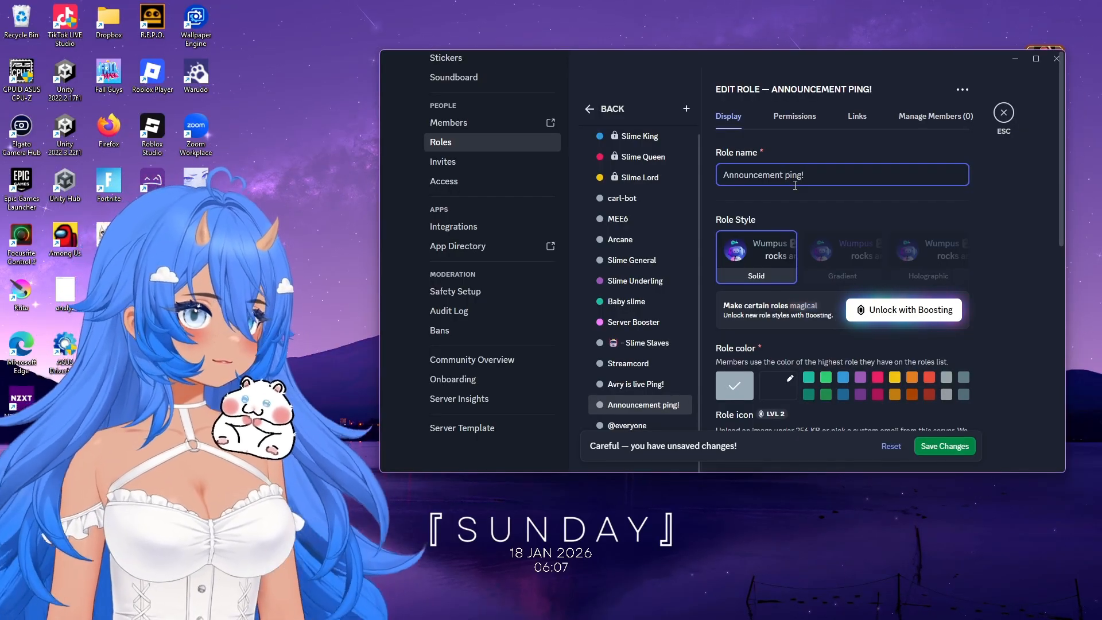
pyautogui.click(934, 448)
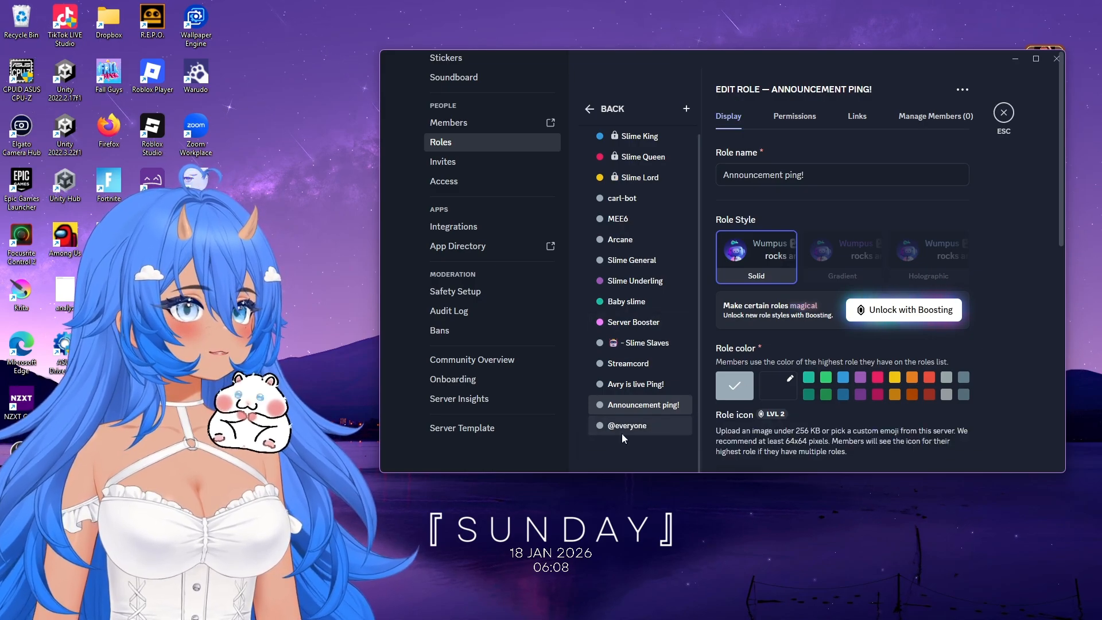
pyautogui.click(625, 430)
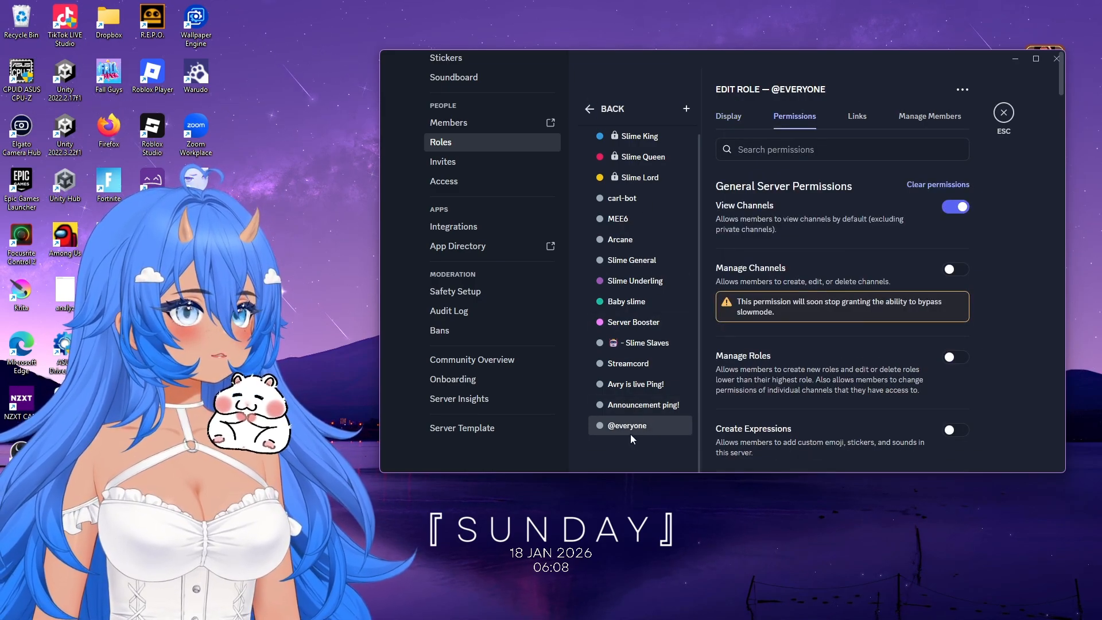
pyautogui.click(628, 386)
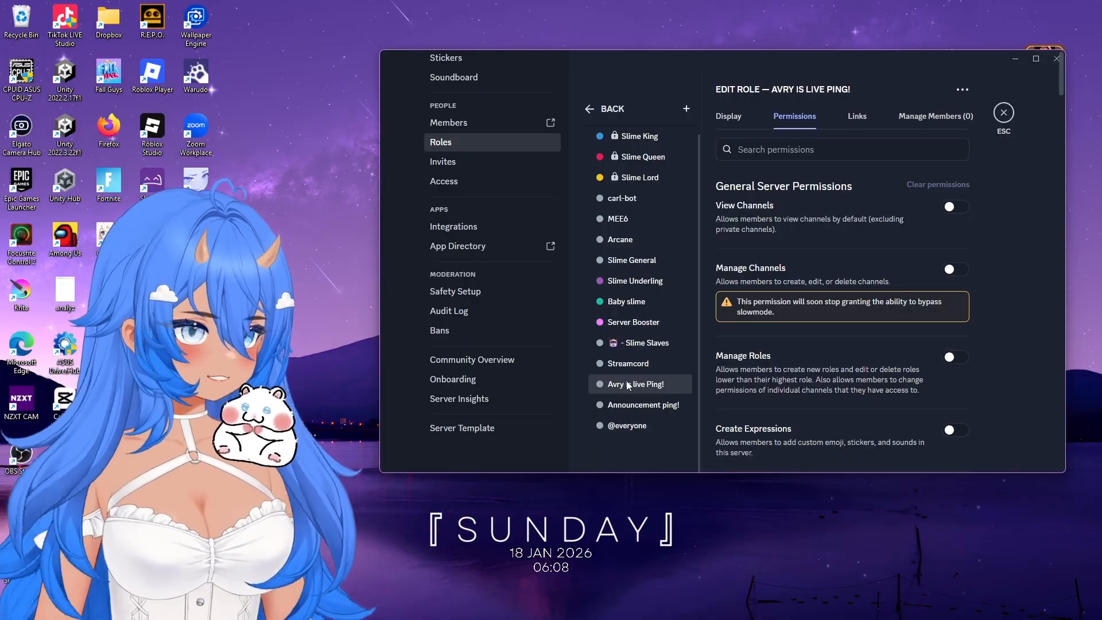
pyautogui.click(644, 407)
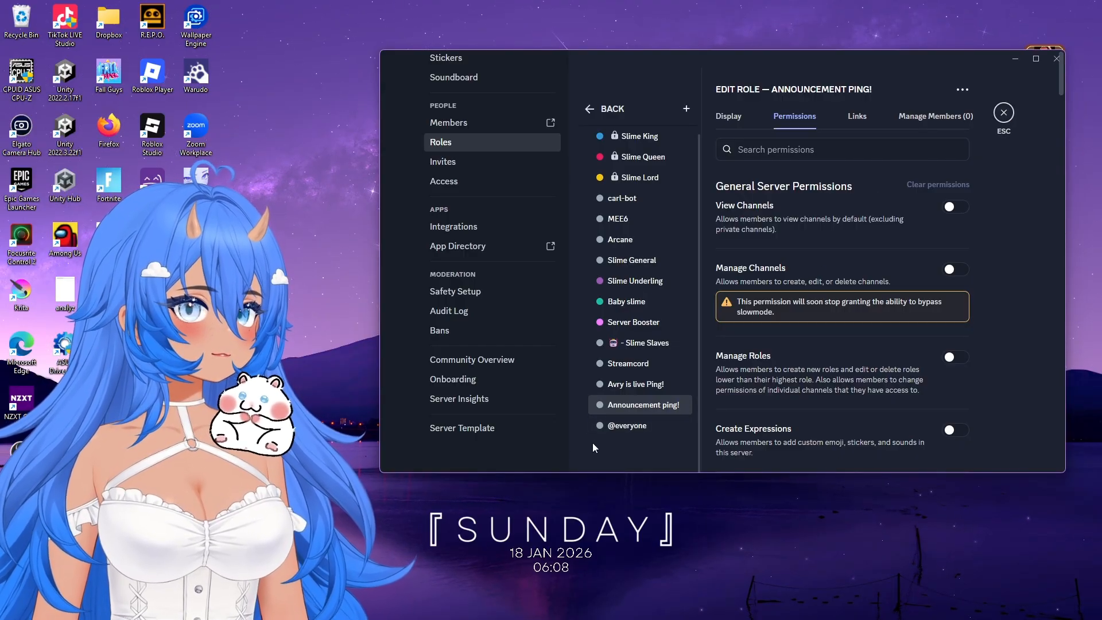
pyautogui.click(635, 428)
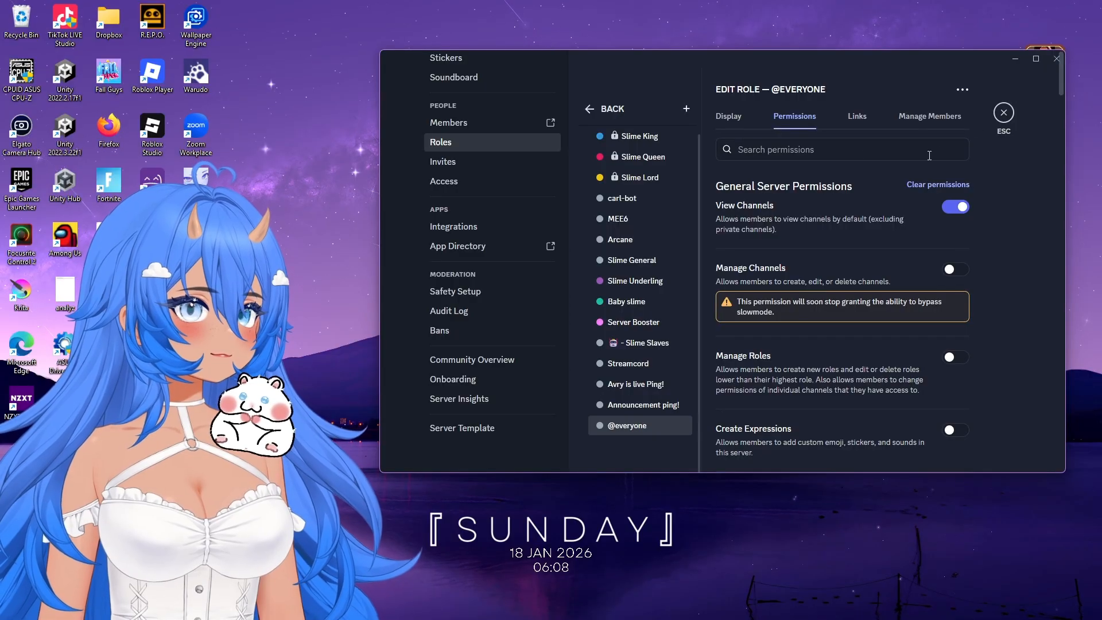
pyautogui.click(623, 405)
# Step: Create another role named "New YT vid Ping!", save it and leave the server settings
pyautogui.click(686, 108)
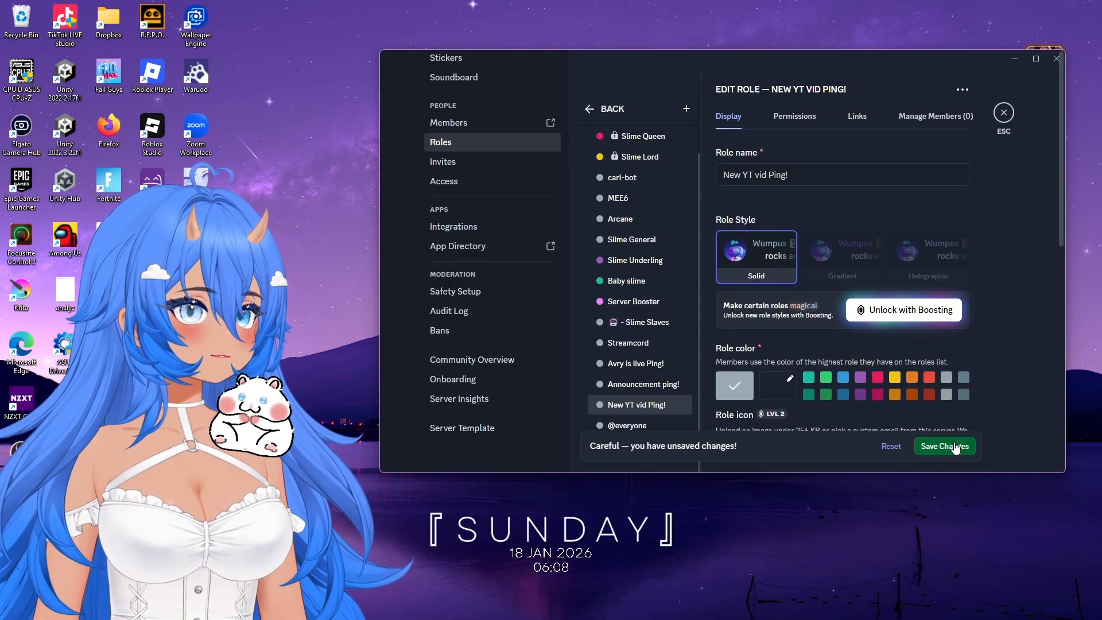
pyautogui.click(954, 443)
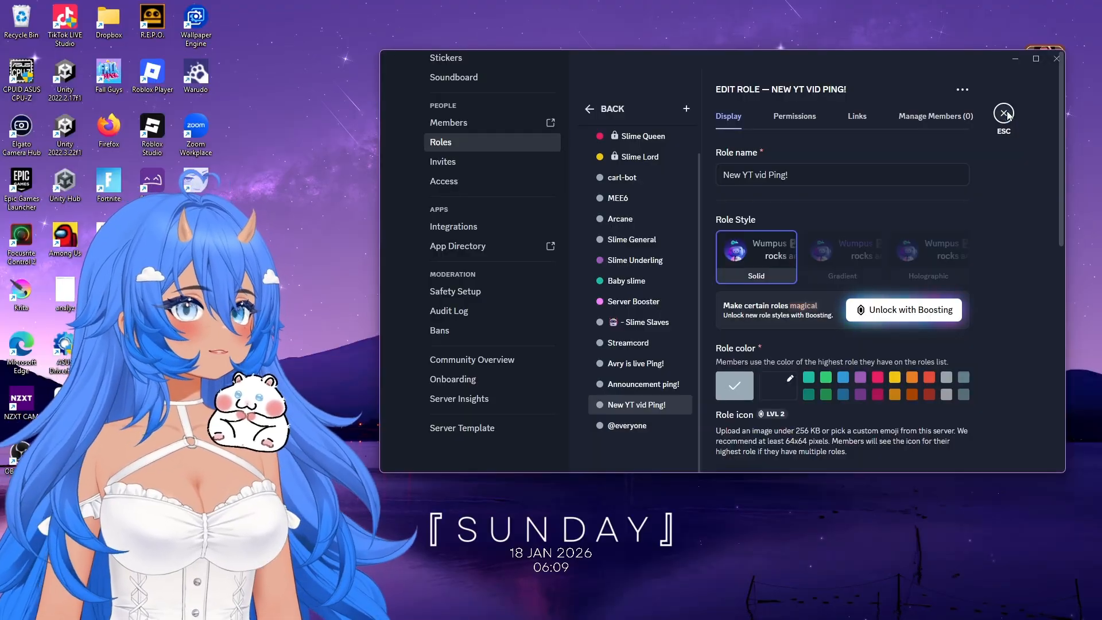
pyautogui.click(1005, 114)
pyautogui.scroll(3, 461, 239)
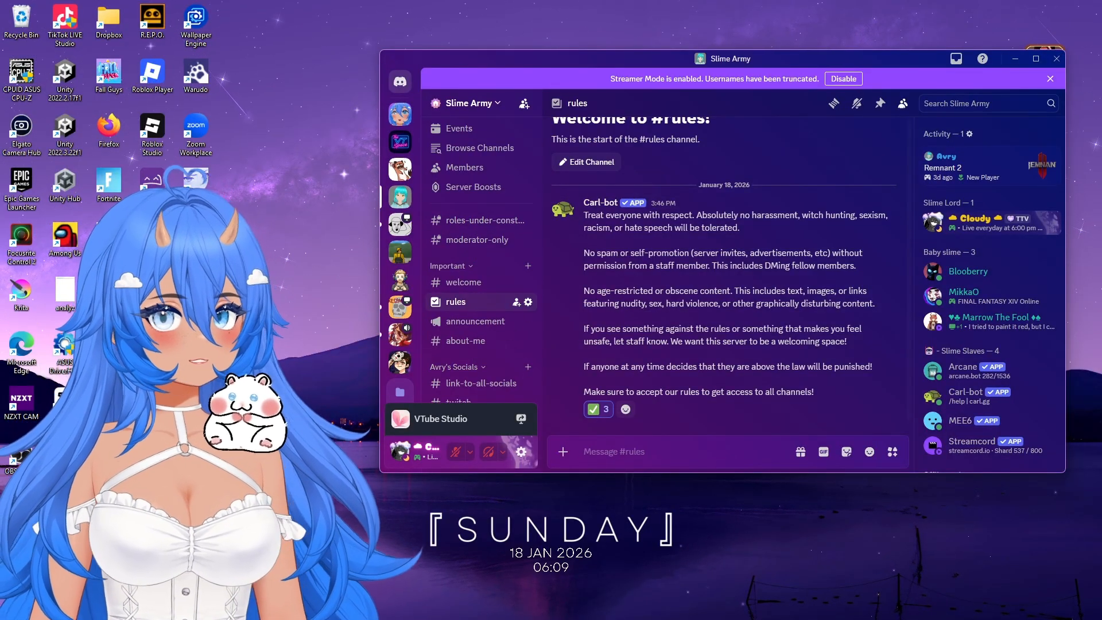
# Step: Switch to the Carl-bot dashboard, start a new Post embed reaction role for the roles-under-construction channel, and show its embed builder
pyautogui.moveTo(0, 130); pyautogui.dragTo(825, 95)
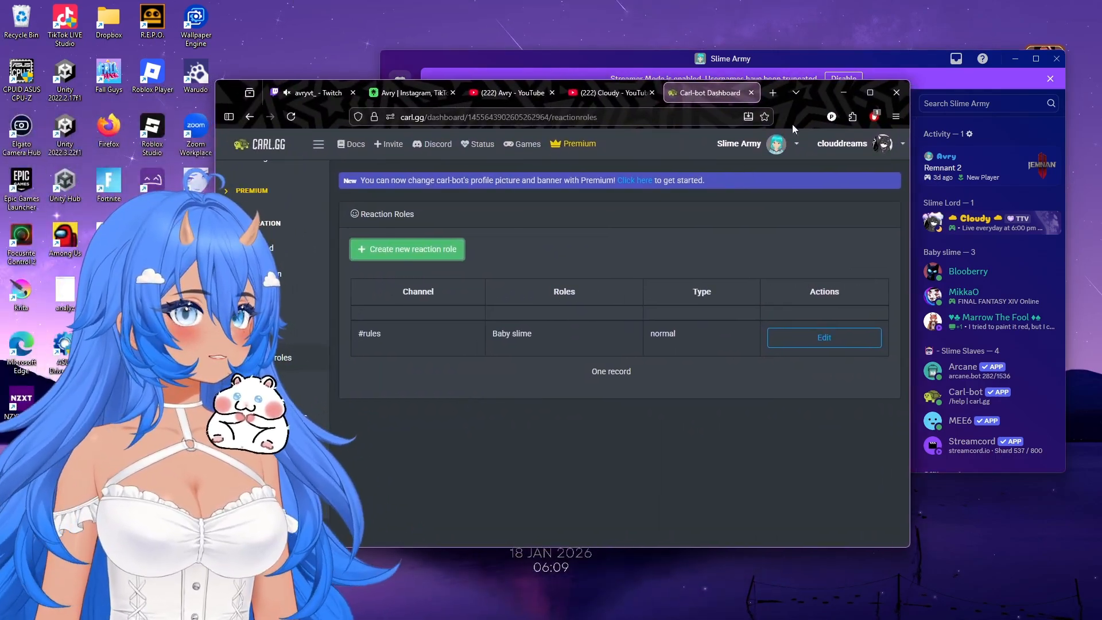
pyautogui.click(427, 249)
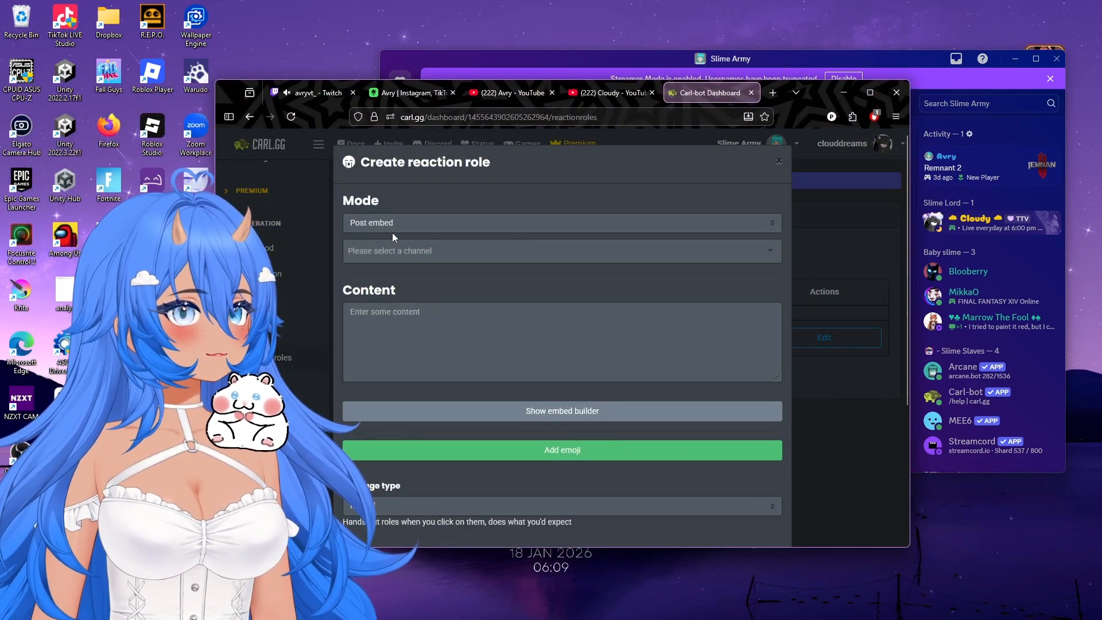
pyautogui.click(391, 226)
pyautogui.click(402, 239)
pyautogui.click(404, 247)
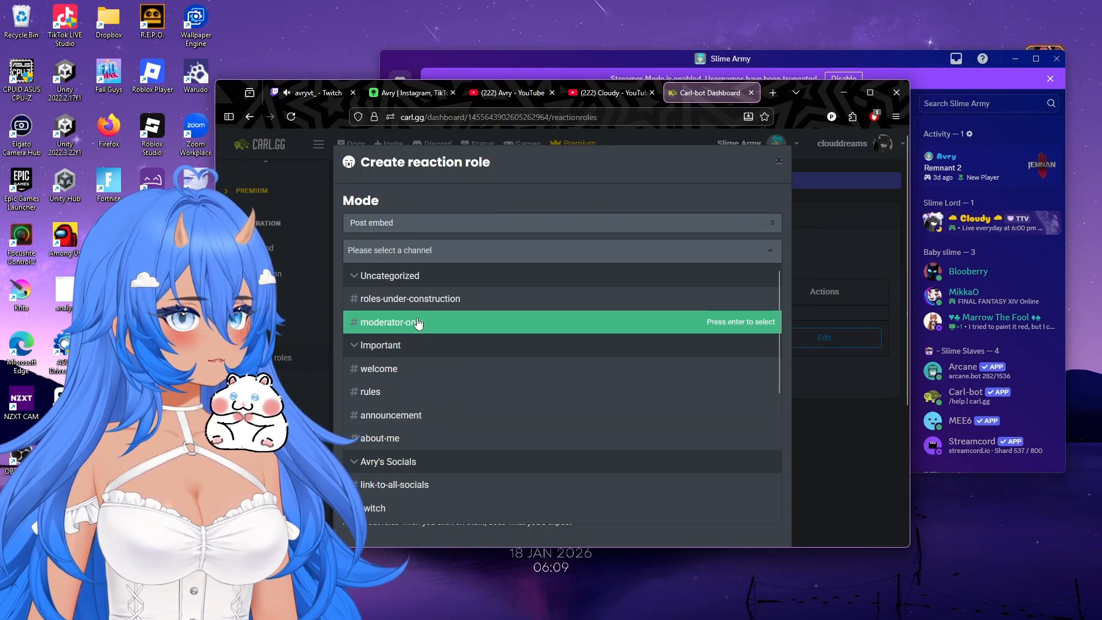
pyautogui.click(419, 300)
pyautogui.scroll(-1, 449, 309)
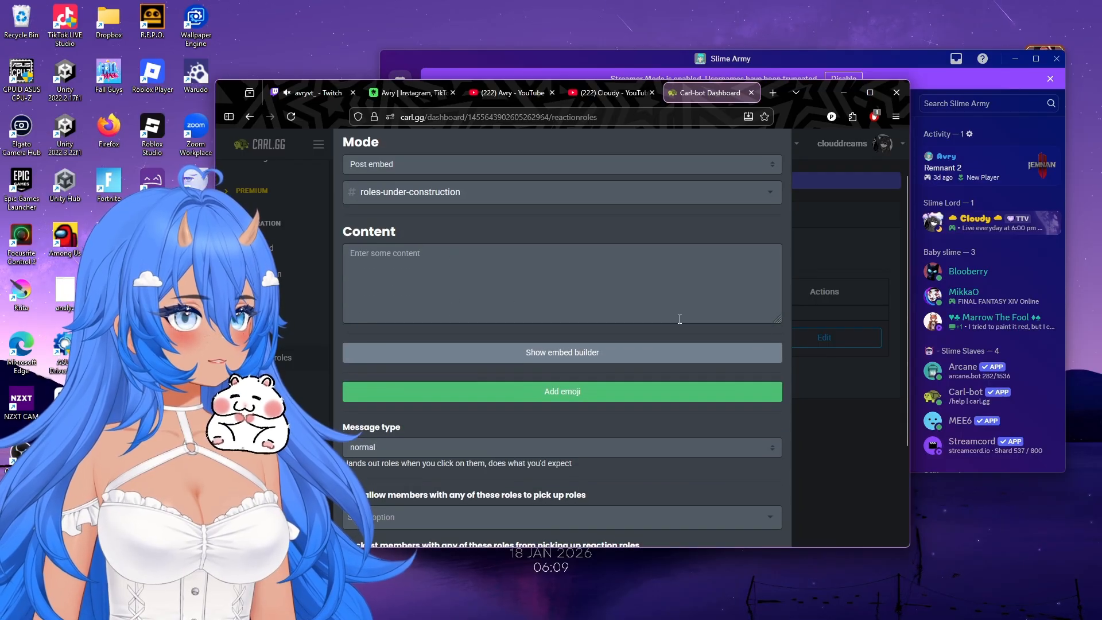
pyautogui.click(560, 359)
pyautogui.scroll(-1, 558, 360)
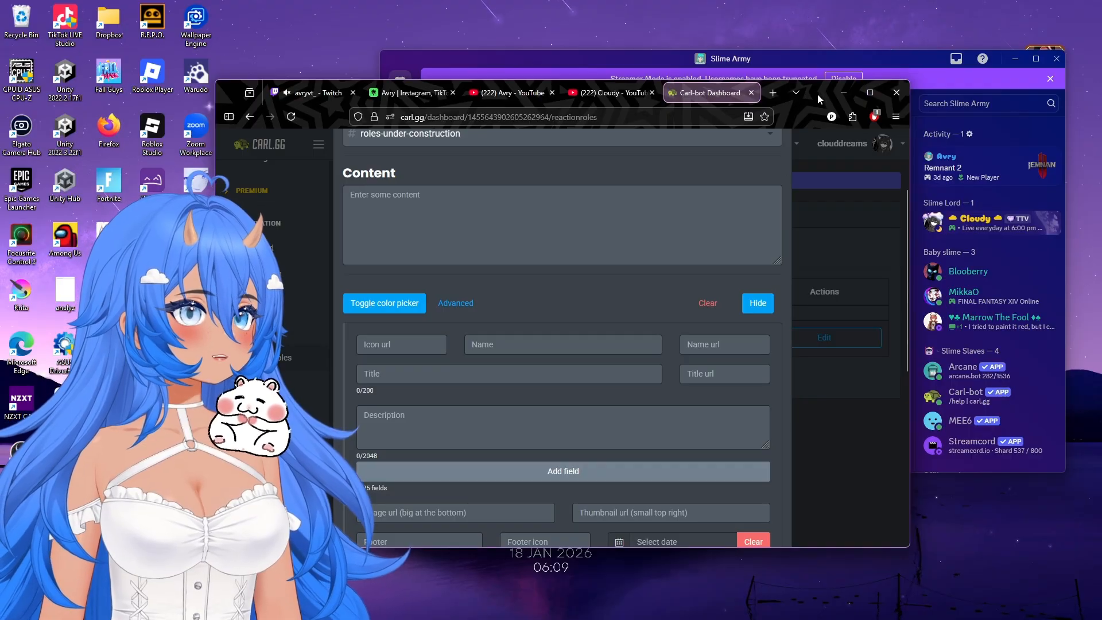
# Step: Switch to Discord, examine the Ping Roles message in the Cloudyy Cafe server's roles channel, and return to Slime Army
pyautogui.click(843, 92)
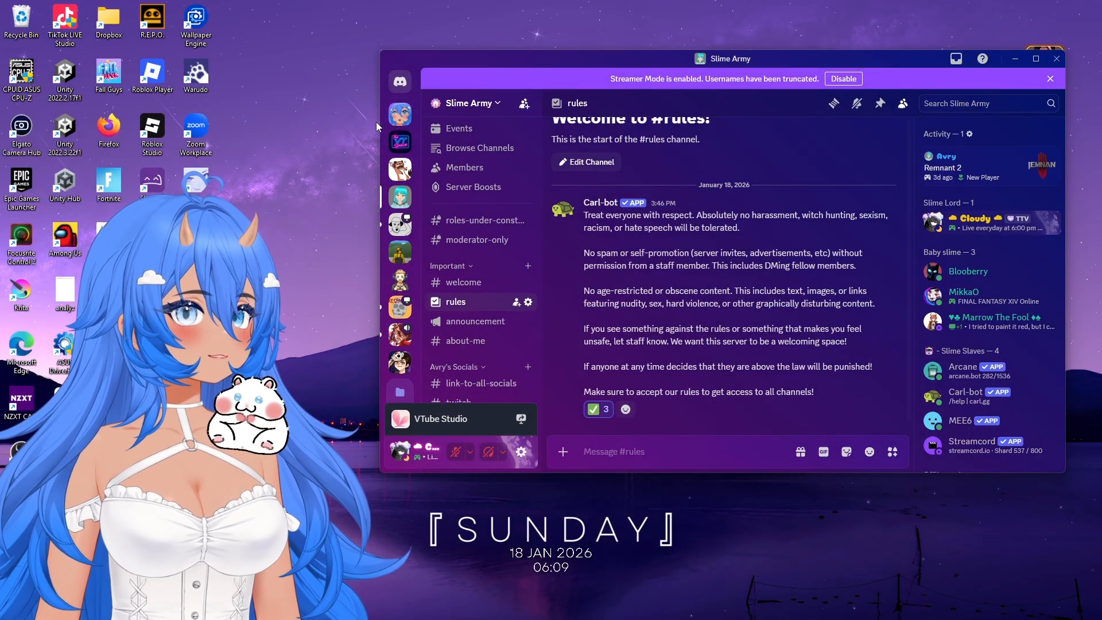
pyautogui.click(403, 118)
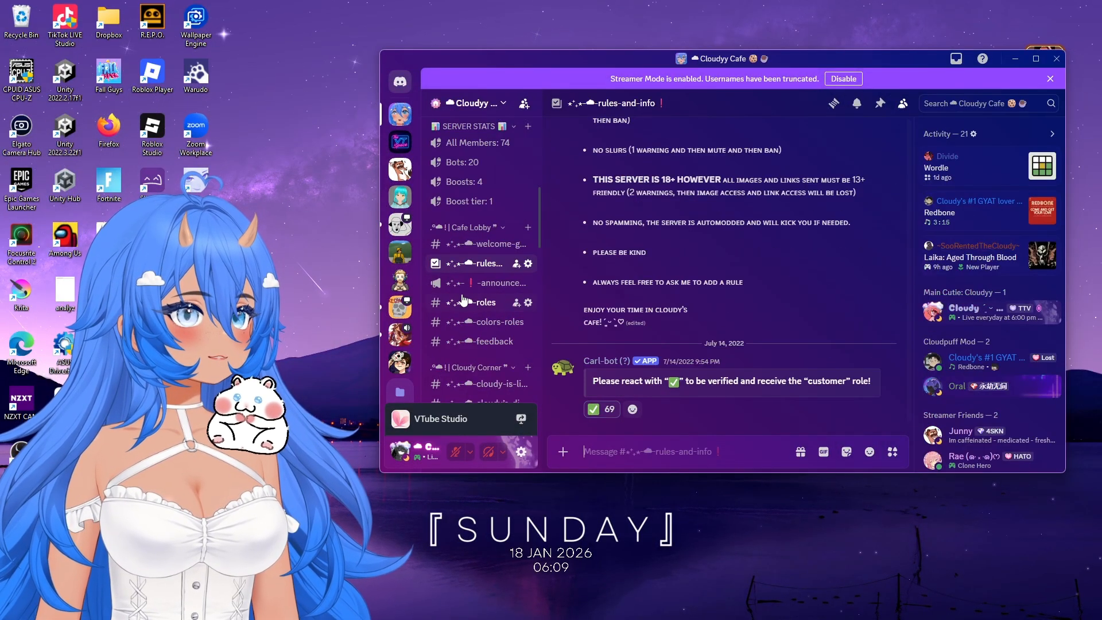
pyautogui.click(485, 302)
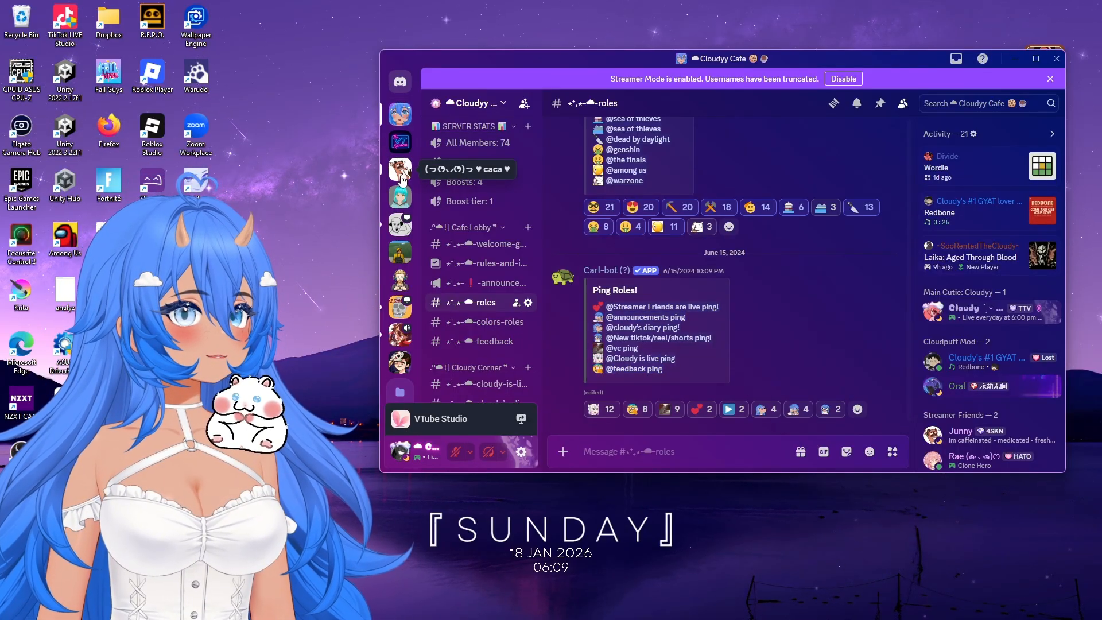
pyautogui.click(400, 197)
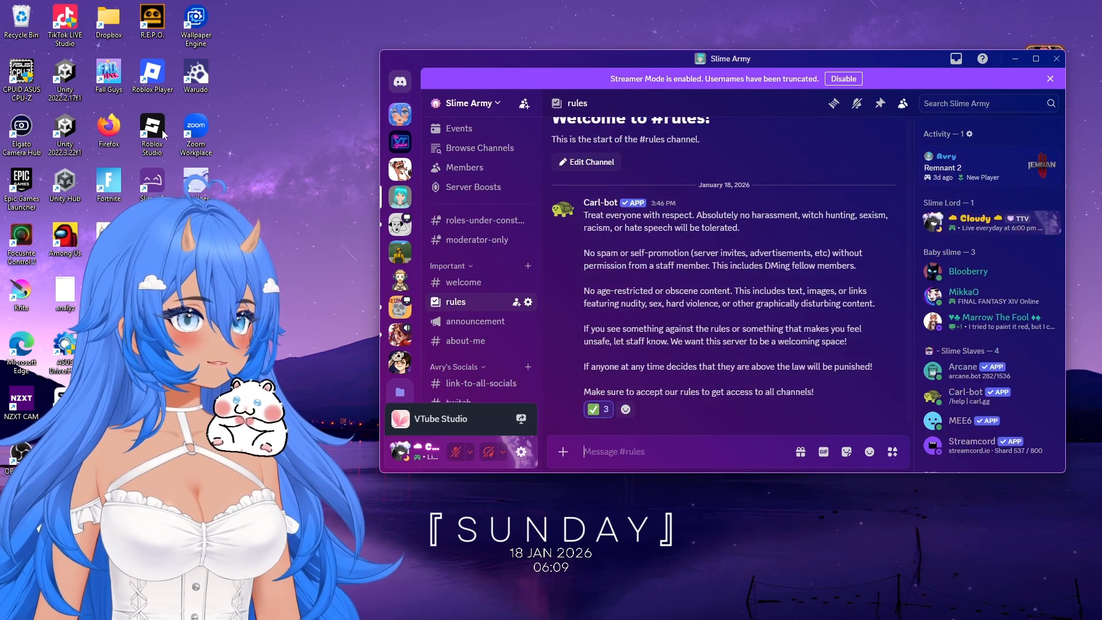
# Step: Switch back to the Carl-bot dashboard and set the reaction role embed's title to "Pings!"
pyautogui.moveTo(0, 100); pyautogui.dragTo(821, 92)
pyautogui.scroll(1, 397, 270)
pyautogui.scroll(-2, 410, 252)
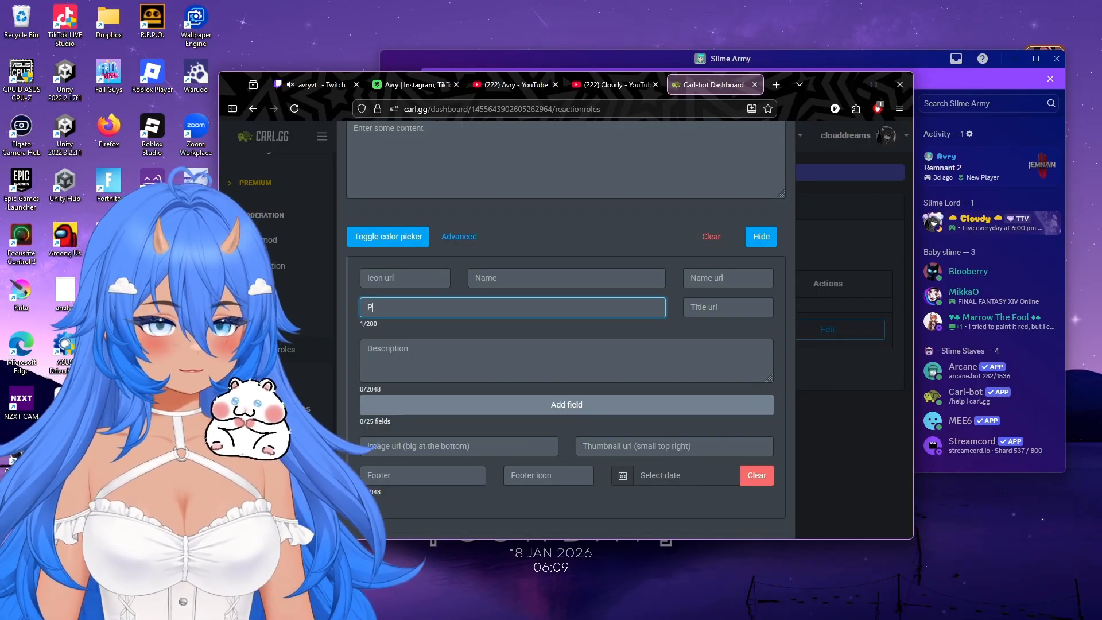
pyautogui.write('gs!')
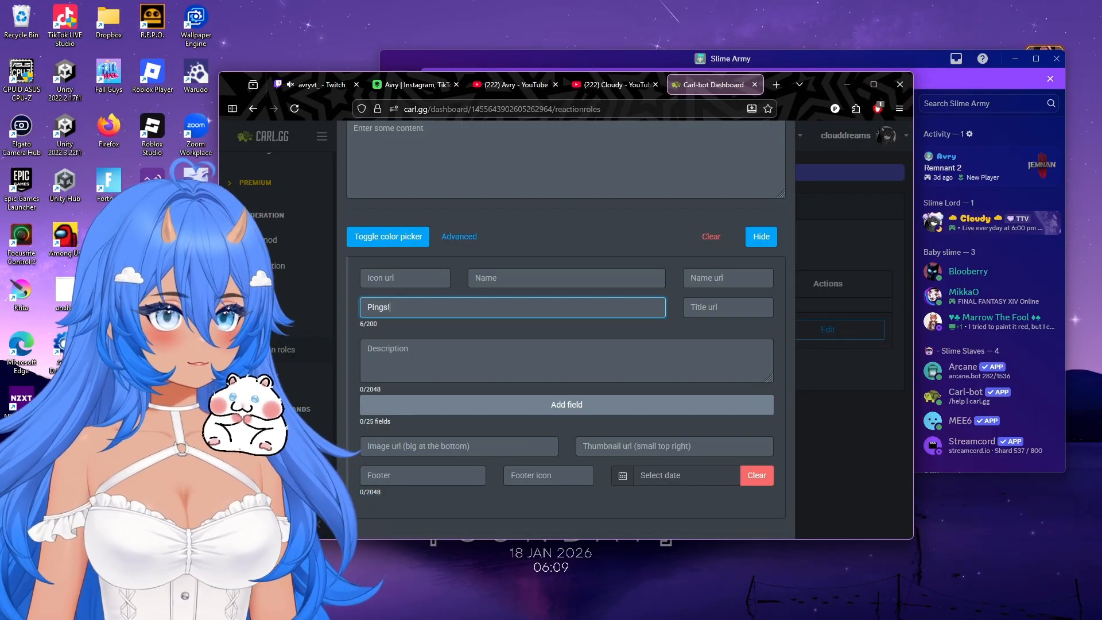
# Step: Add a blue heart emoji to the reaction role message and assign it the "Avry is live Ping!" role
pyautogui.scroll(-3, 480, 353)
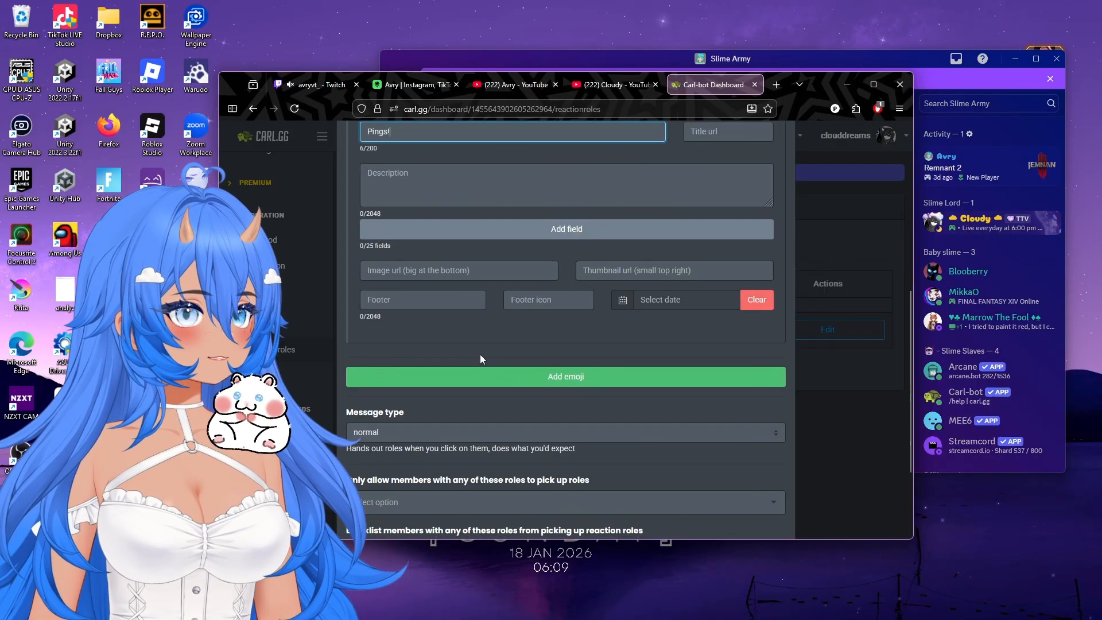
pyautogui.click(538, 376)
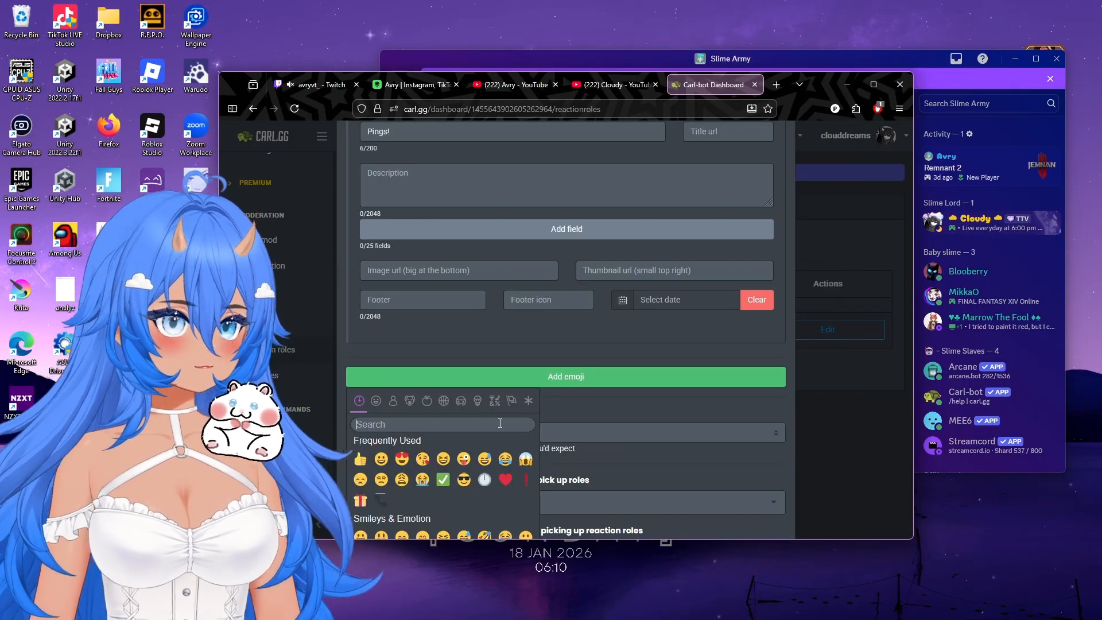
pyautogui.write('h')
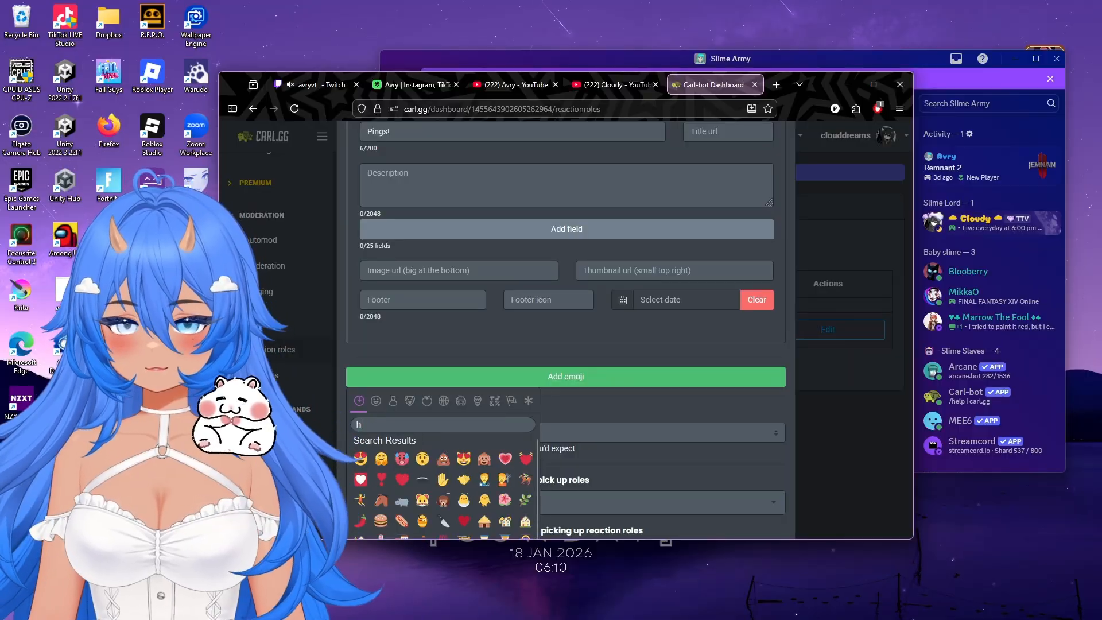
pyautogui.write('eart')
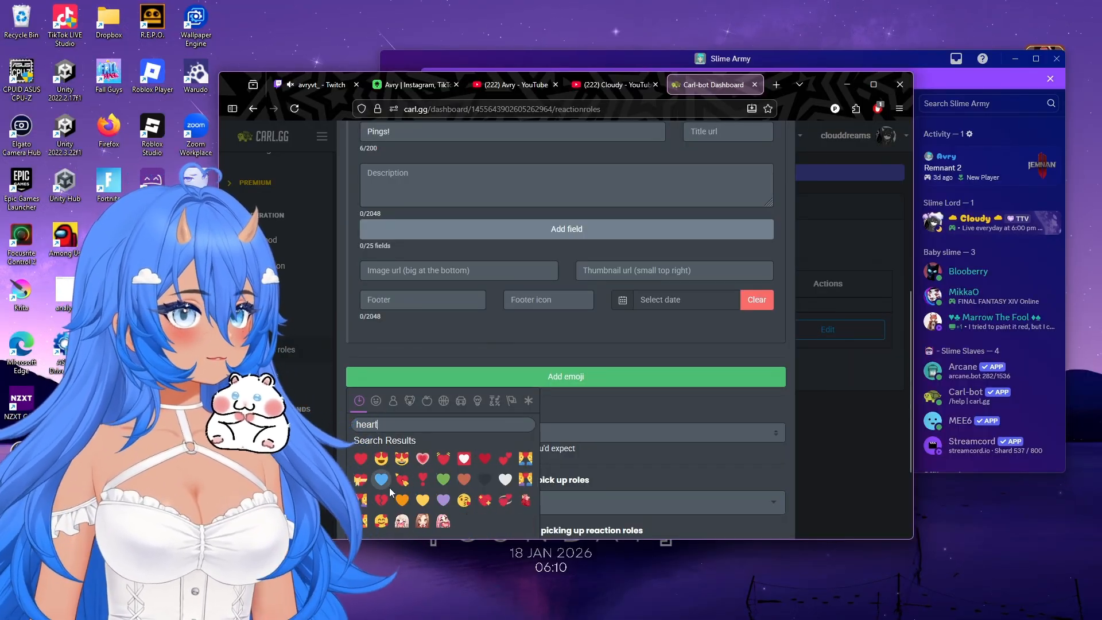
pyautogui.scroll(-2, 387, 486)
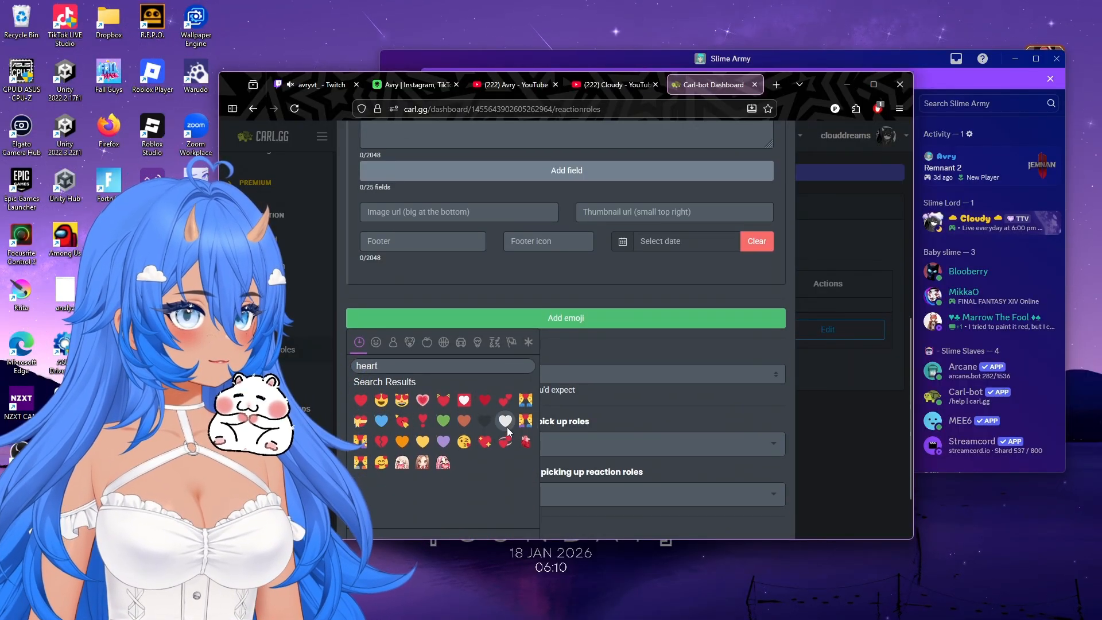
pyautogui.click(381, 421)
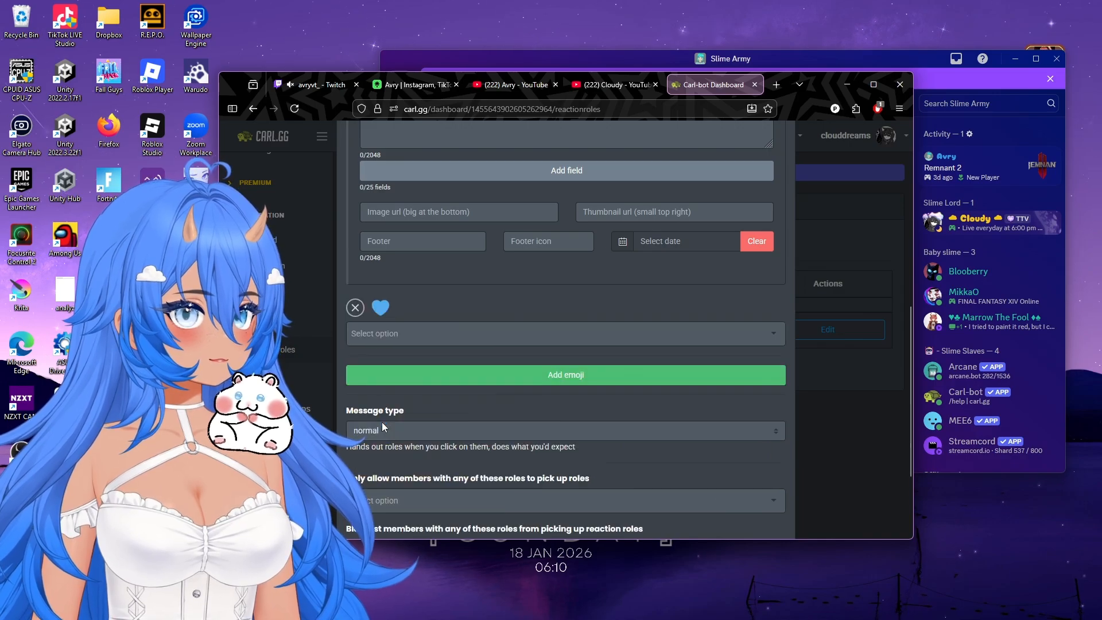
pyautogui.click(424, 335)
pyautogui.click(407, 357)
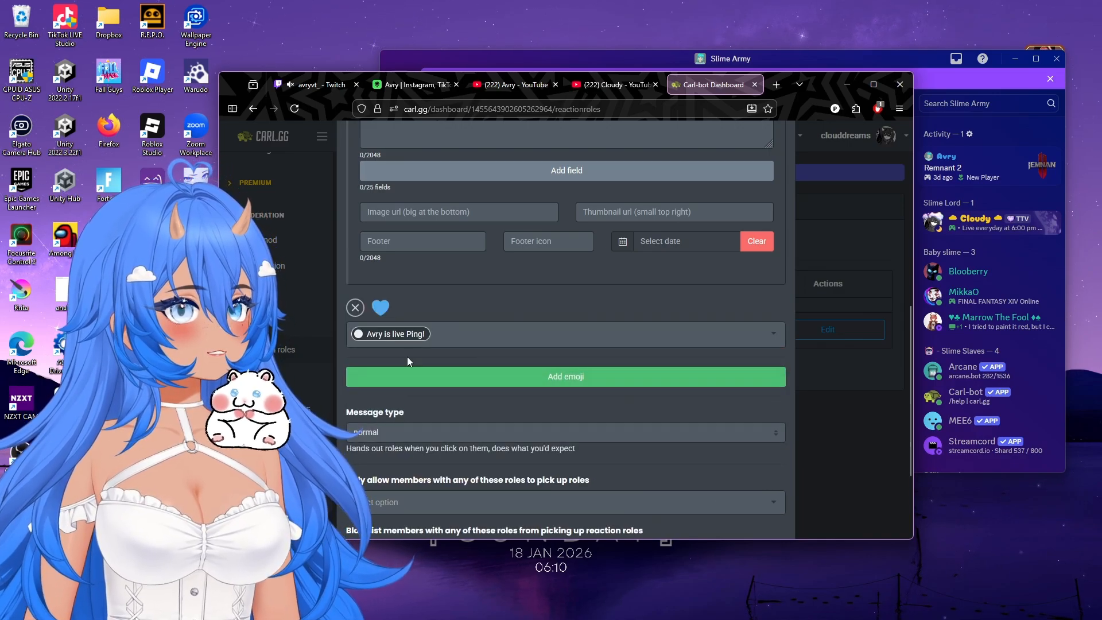
# Step: Try to add a play-button emoji and find its ping role in the role list, and remove the emoji again
pyautogui.click(419, 376)
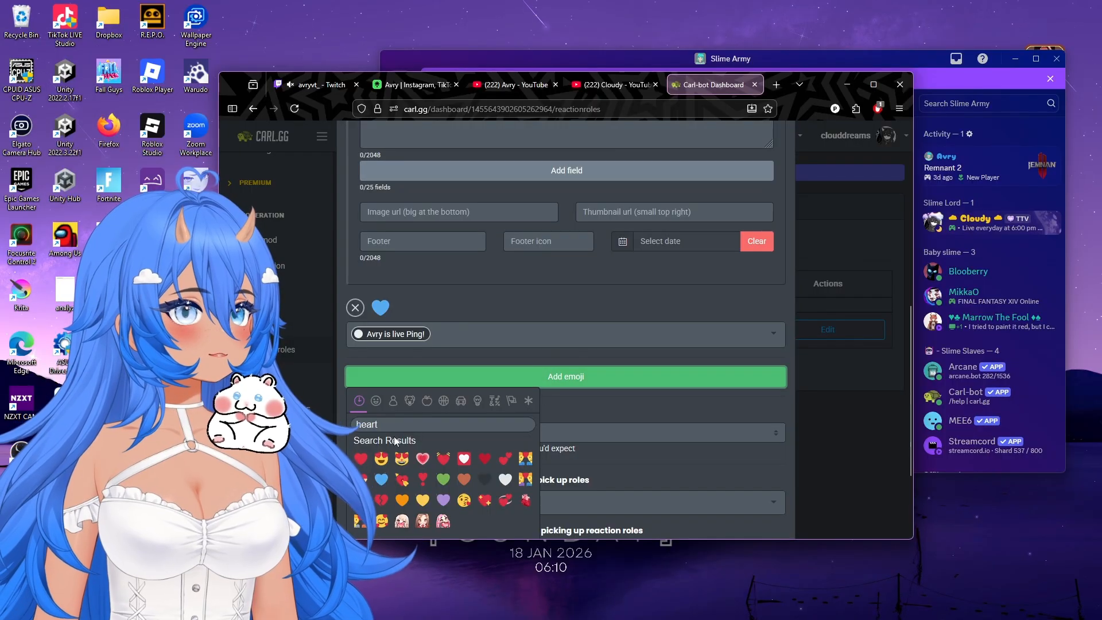
pyautogui.doubleClick(491, 426)
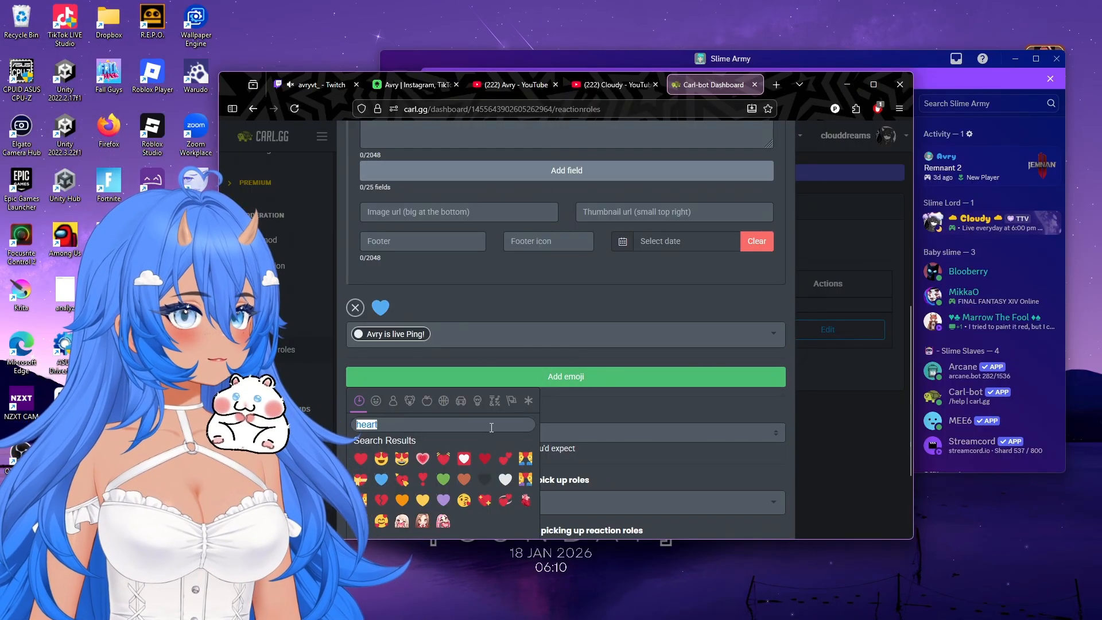
pyautogui.write('pl')
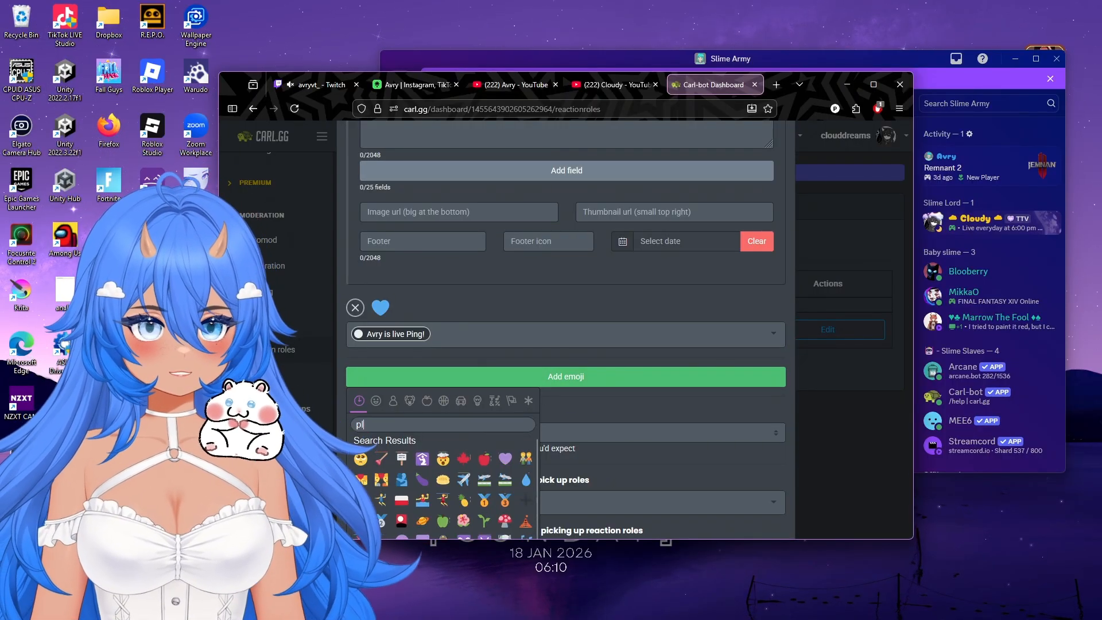
pyautogui.write('ayu')
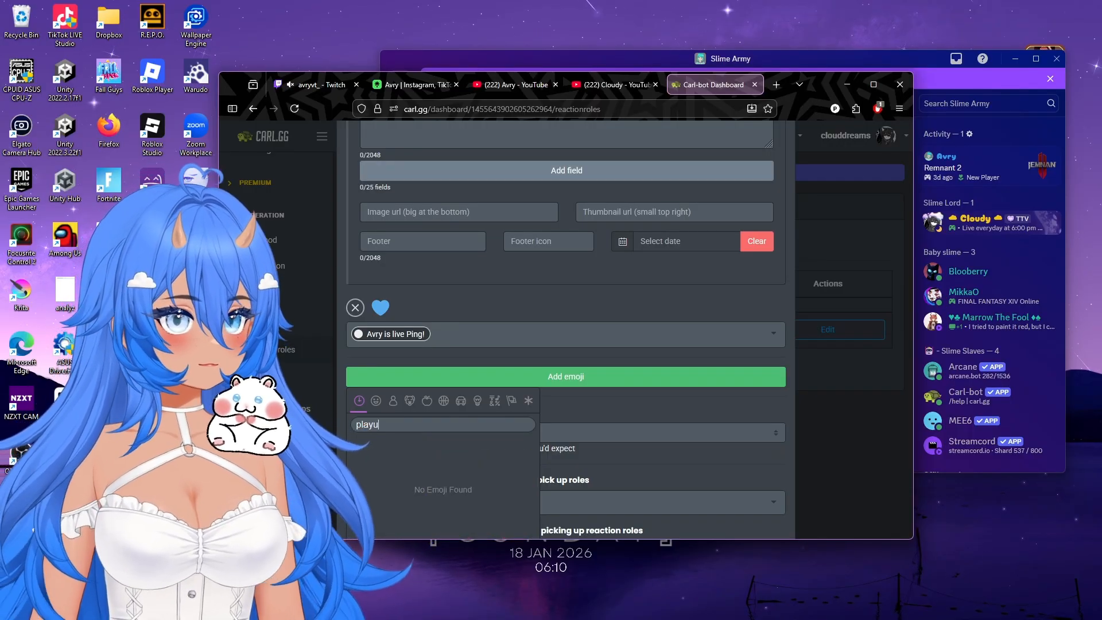
pyautogui.press('BackSpace')
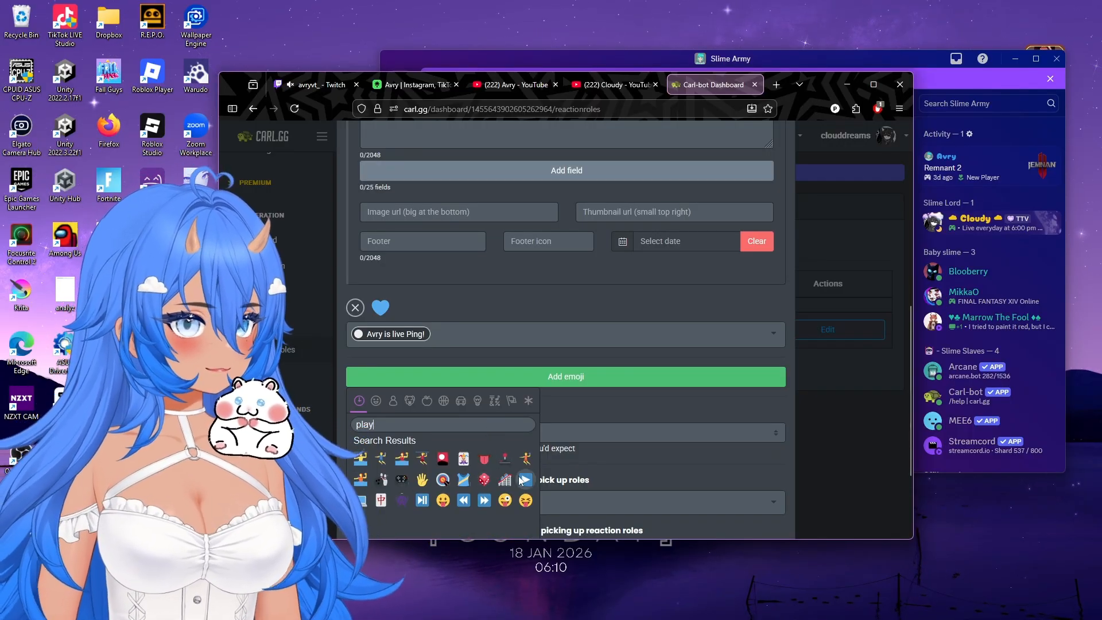
pyautogui.click(524, 481)
pyautogui.click(436, 392)
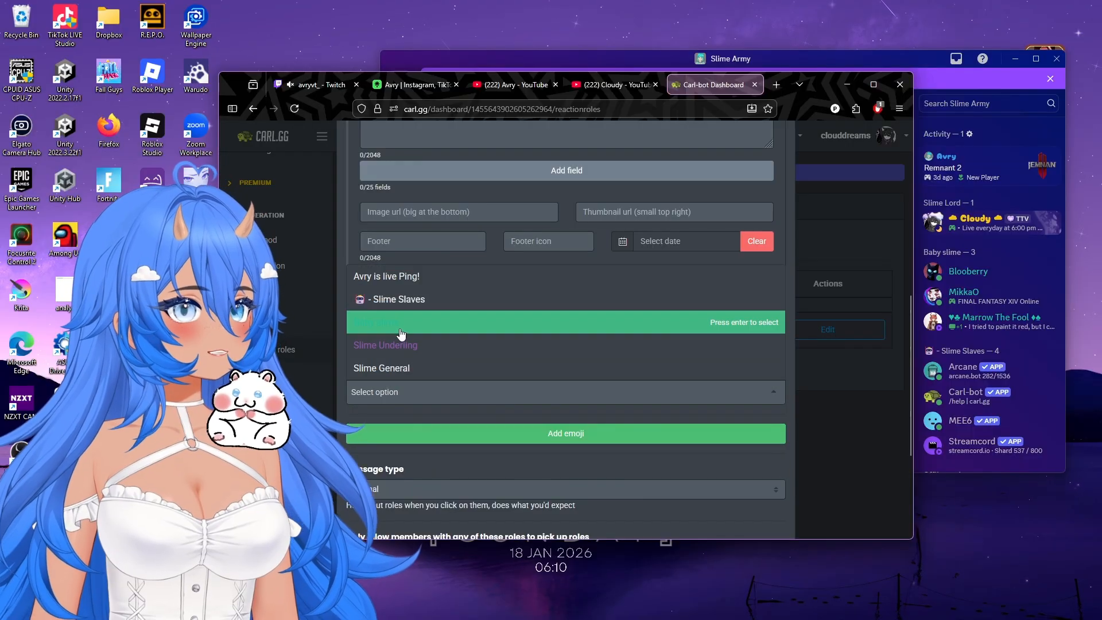
pyautogui.scroll(-2, 450, 353)
pyautogui.scroll(2, 440, 324)
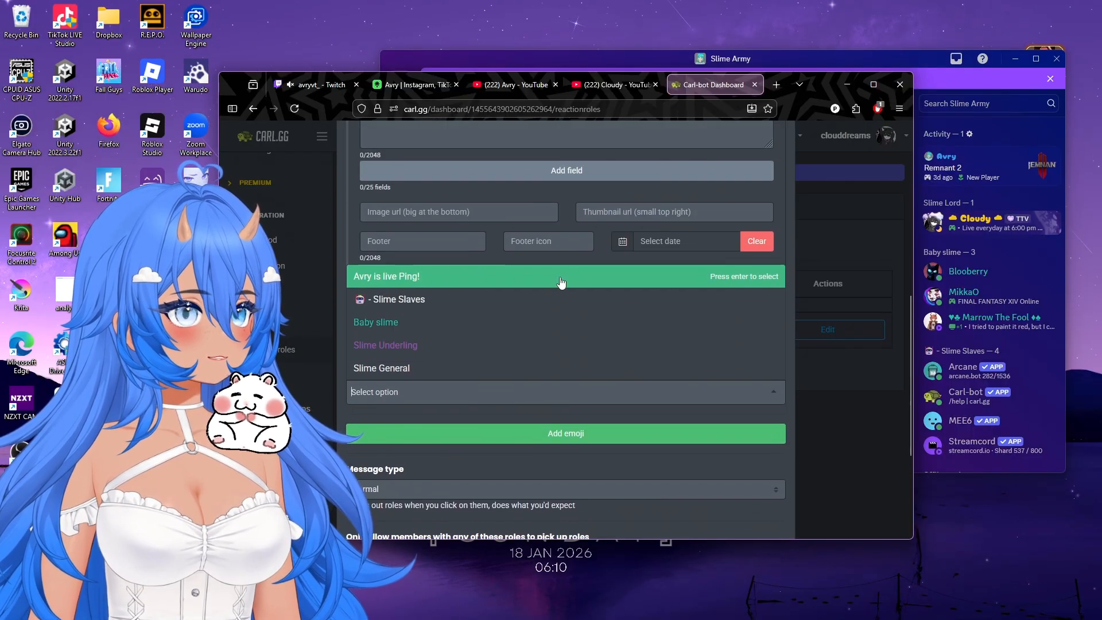
pyautogui.scroll(2, 568, 322)
pyautogui.scroll(-2, 556, 360)
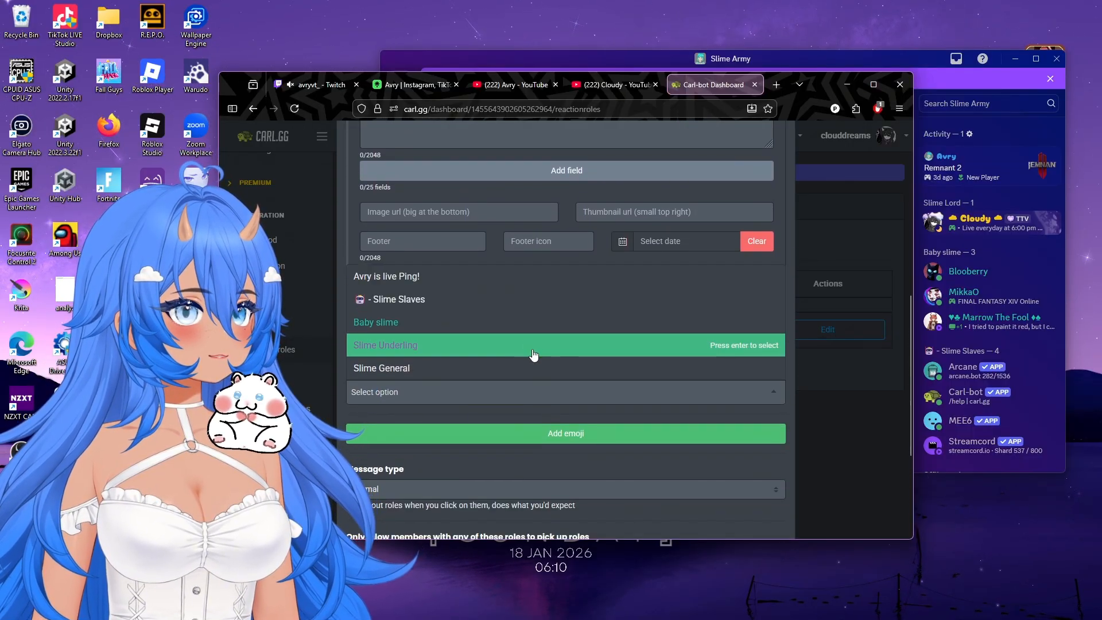
pyautogui.click(605, 458)
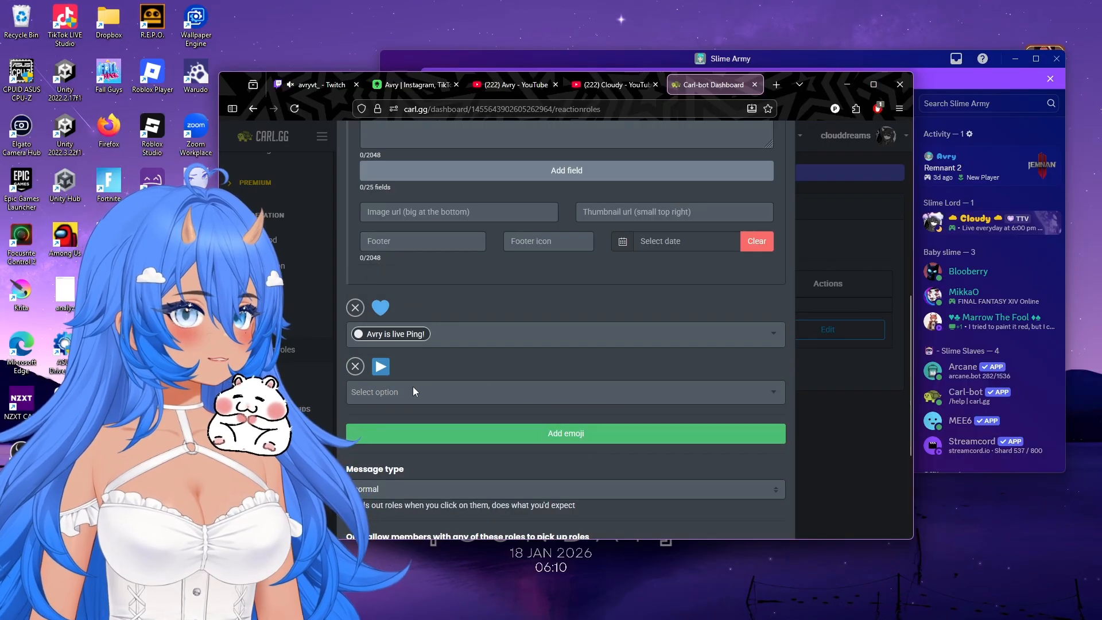
pyautogui.click(356, 367)
# Step: Create the "Pings!" reaction role and refresh the Reaction Roles page
pyautogui.scroll(-3, 574, 379)
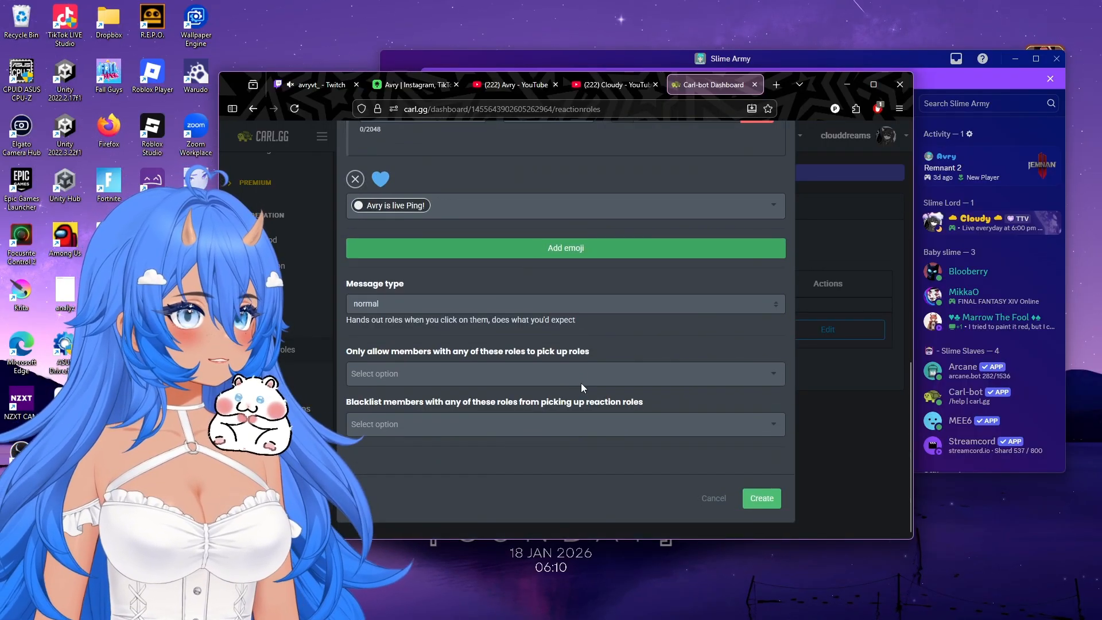
pyautogui.click(766, 498)
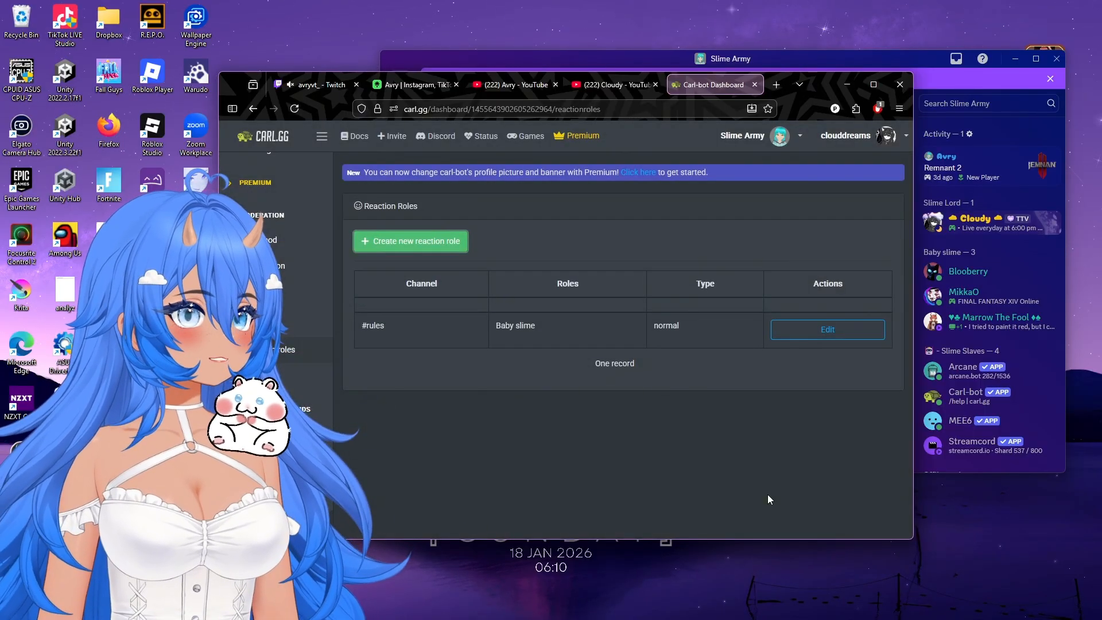
pyautogui.click(297, 107)
# Step: Examine the existing rules and roles-under-construction reaction roles in their edit dialogs and close both
pyautogui.click(832, 331)
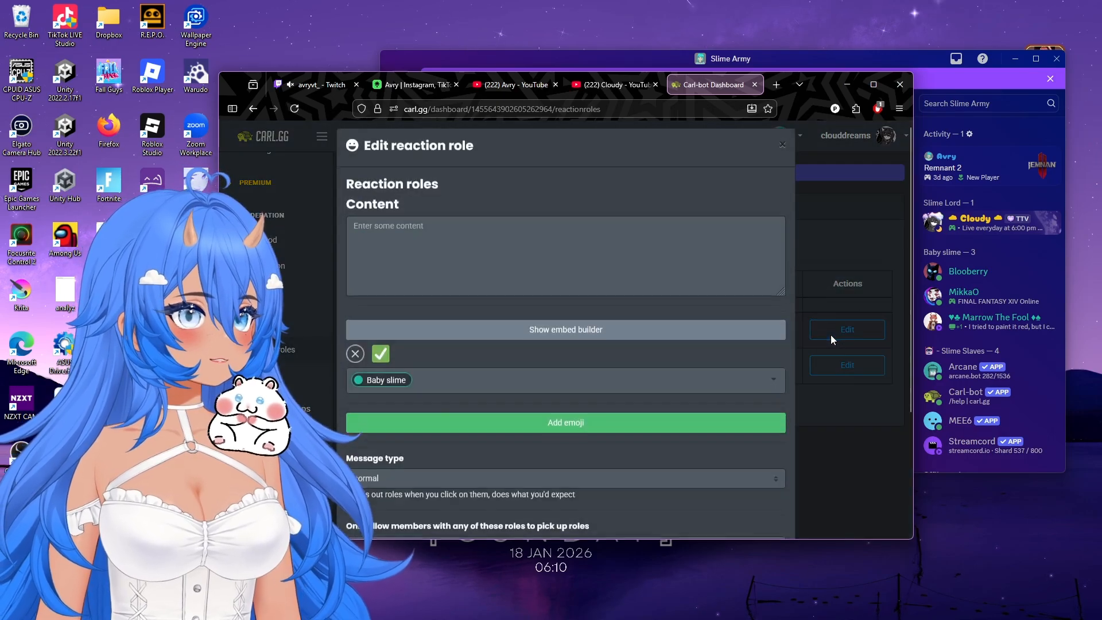
pyautogui.scroll(-1, 521, 364)
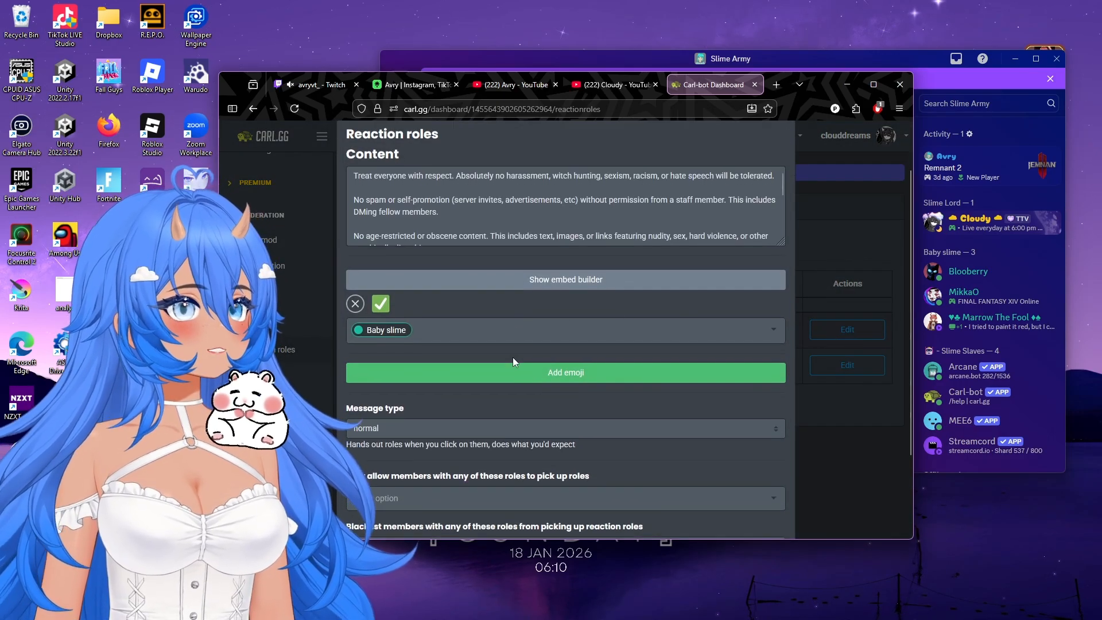
pyautogui.click(832, 194)
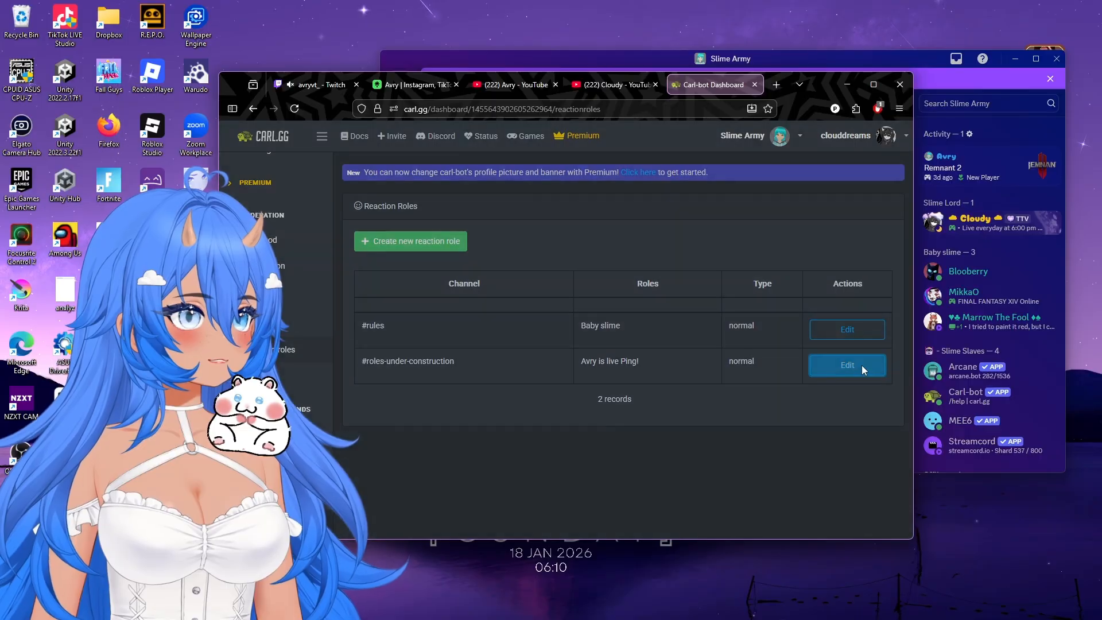
pyautogui.click(847, 365)
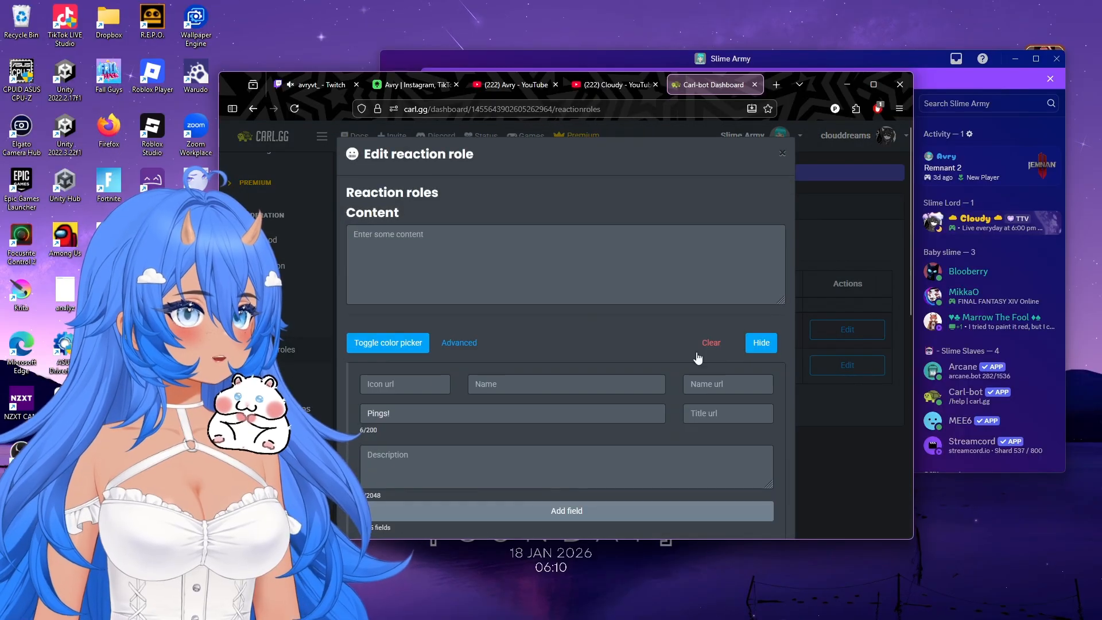
pyautogui.scroll(-4, 516, 373)
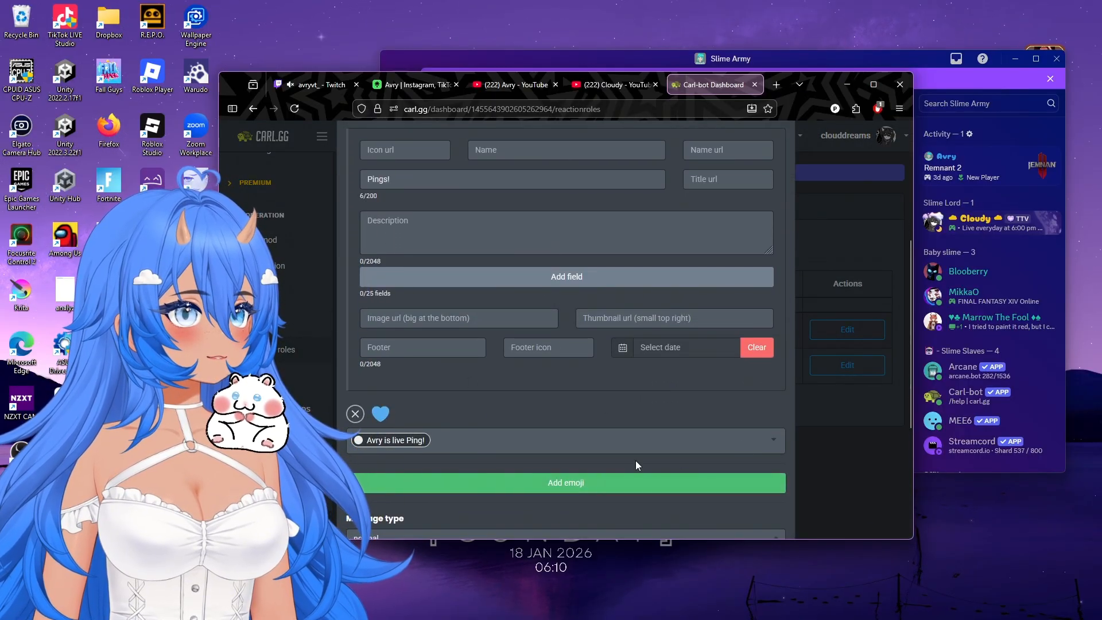
pyautogui.scroll(2, 639, 460)
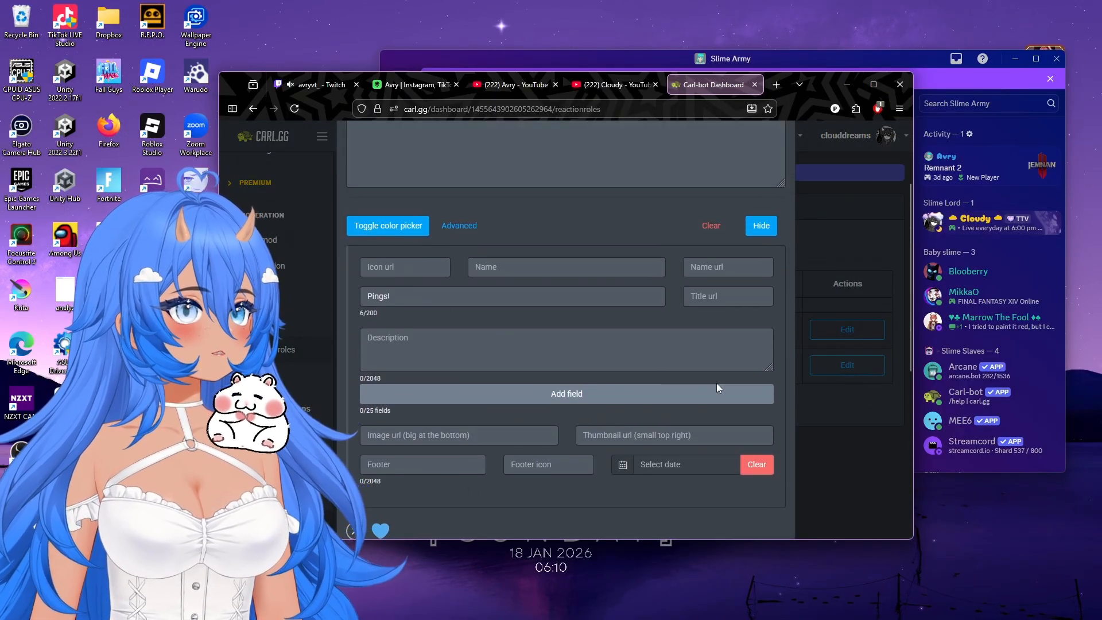
pyautogui.scroll(2, 718, 382)
pyautogui.click(783, 157)
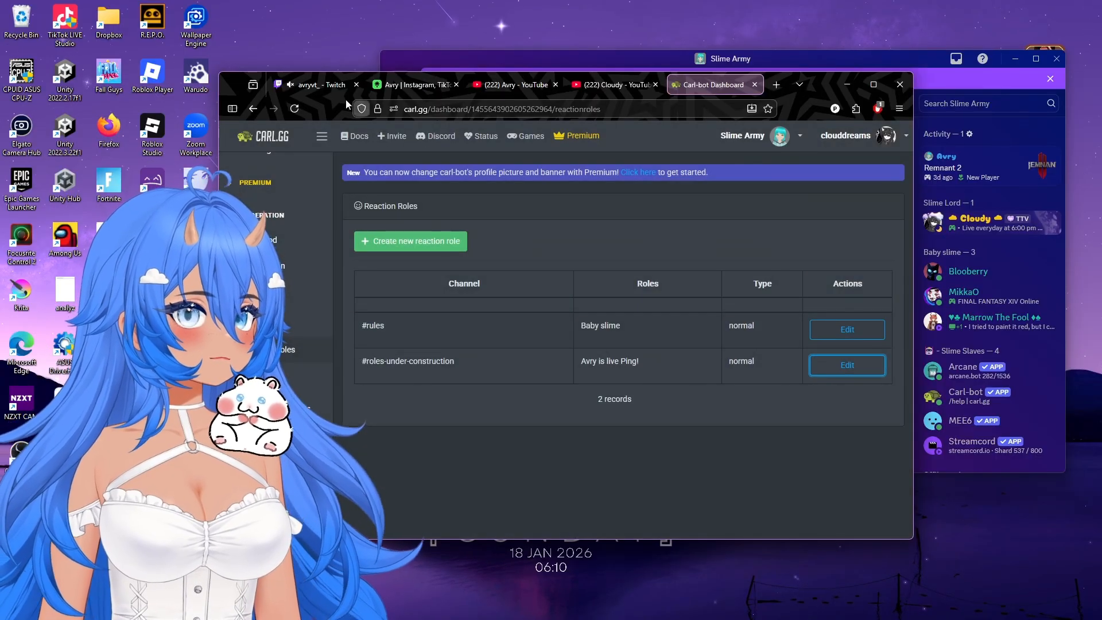
# Step: Reload the page, edit the roles-under-construction reaction role and add a play-button emoji assigned to "New YT vid Ping!"
pyautogui.click(295, 109)
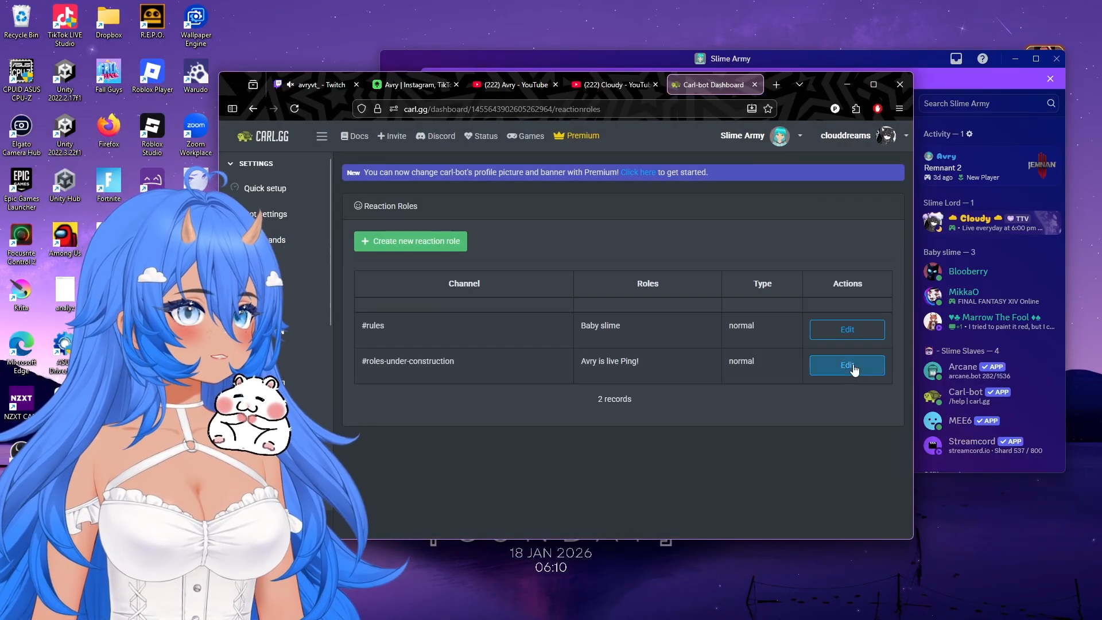
pyautogui.click(848, 366)
pyautogui.scroll(-3, 521, 312)
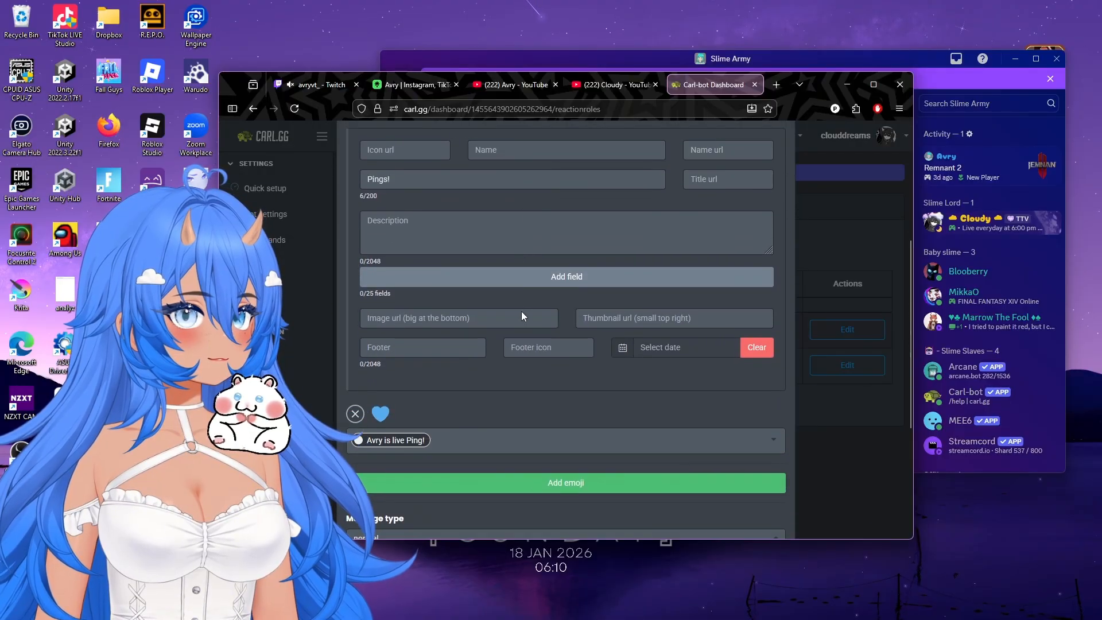
pyautogui.scroll(-2, 522, 315)
pyautogui.click(448, 364)
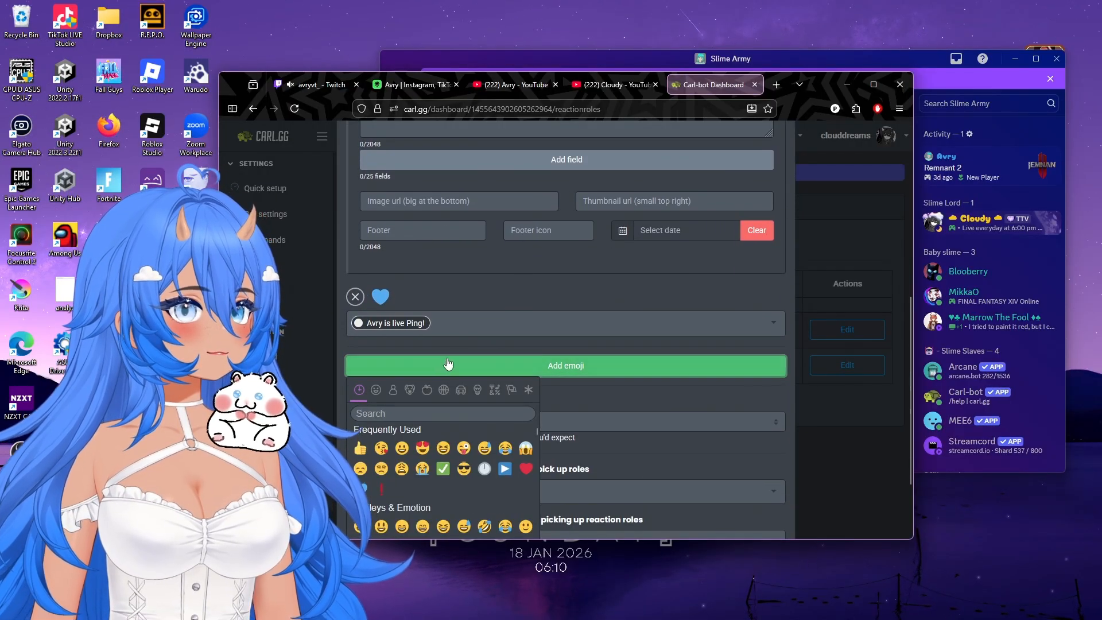
pyautogui.click(505, 469)
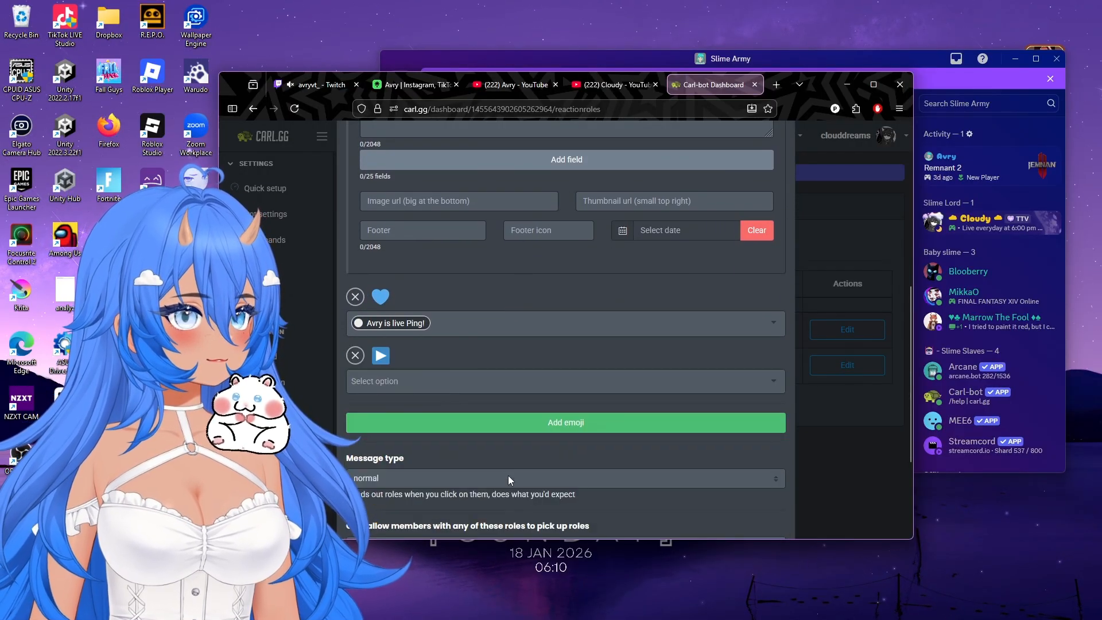
pyautogui.click(447, 385)
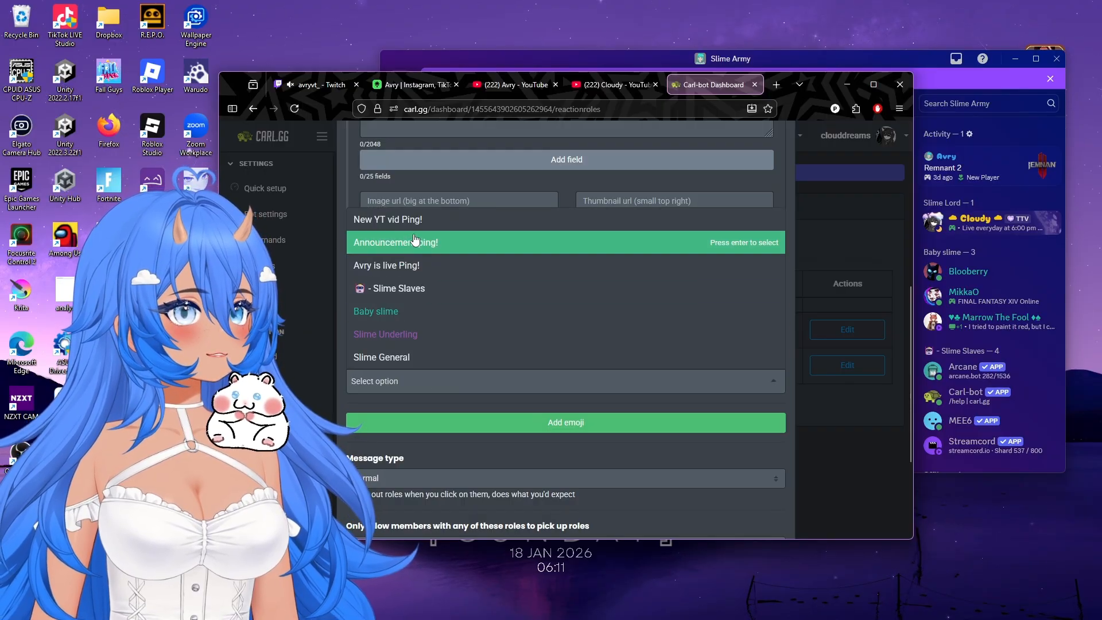
pyautogui.click(411, 223)
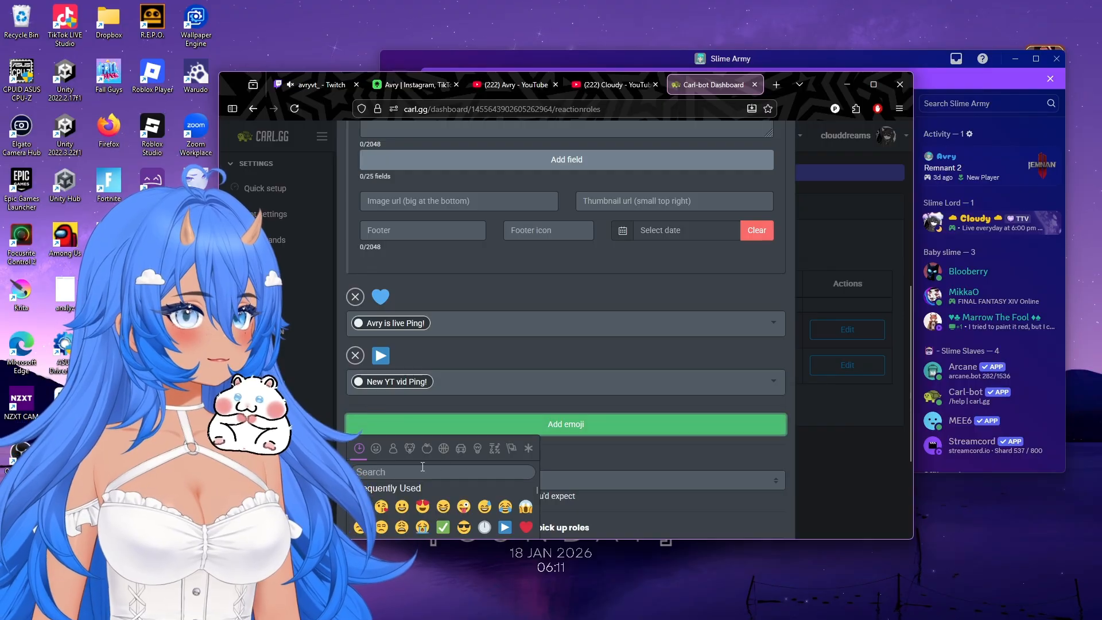
# Step: Add a red exclamation mark emoji to the reaction role and assign it the "Announcement ping!" role
pyautogui.scroll(-1, 471, 426)
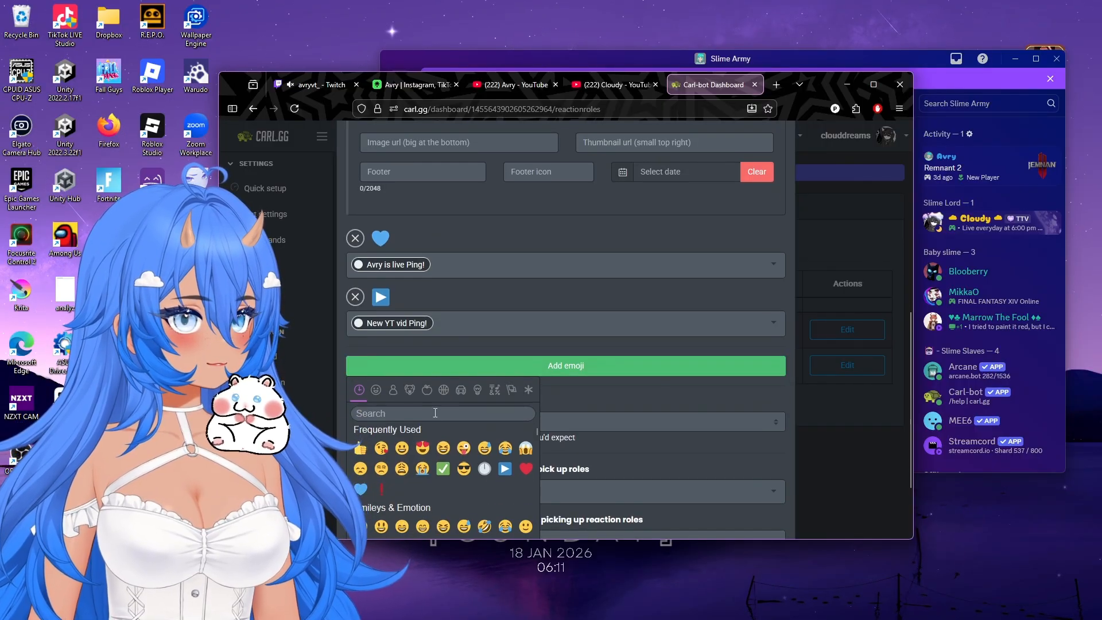
pyautogui.click(383, 488)
pyautogui.click(422, 381)
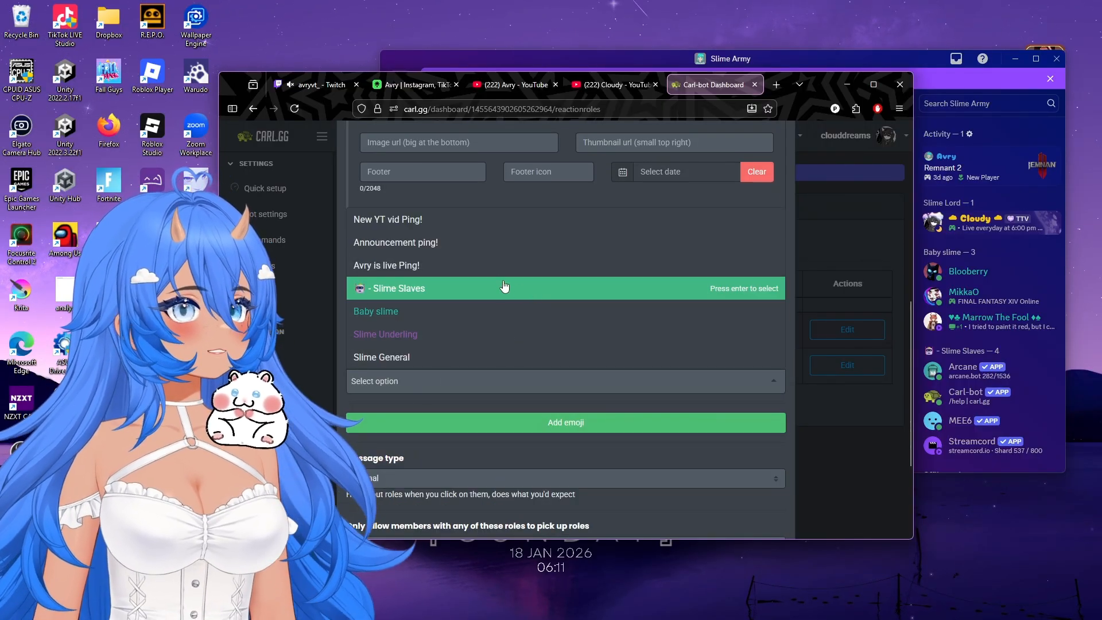
pyautogui.click(440, 242)
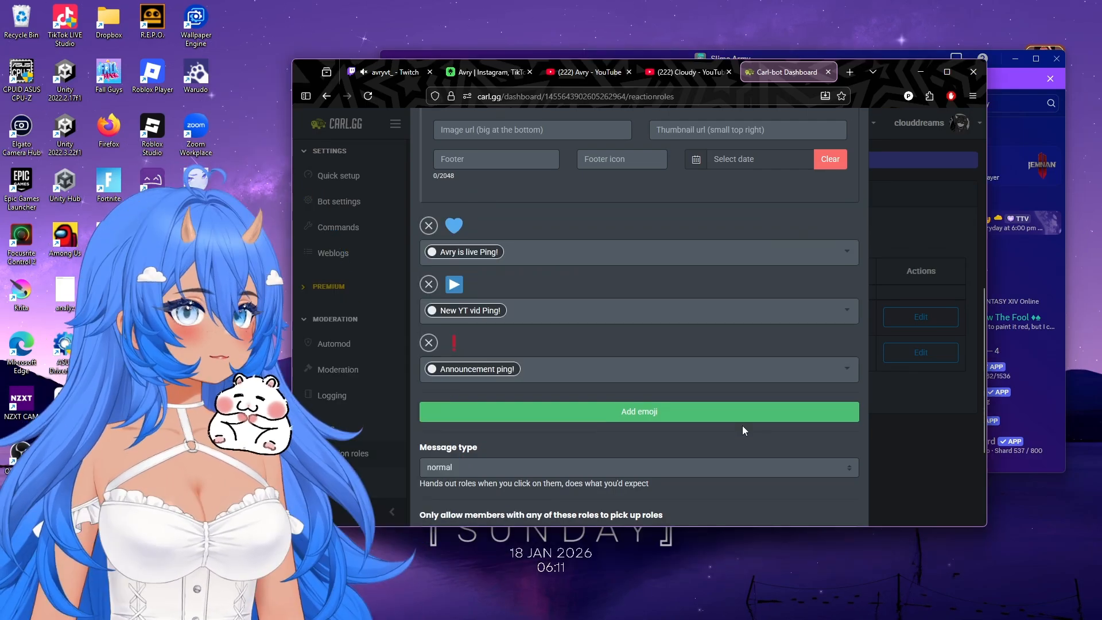
pyautogui.scroll(3, 742, 428)
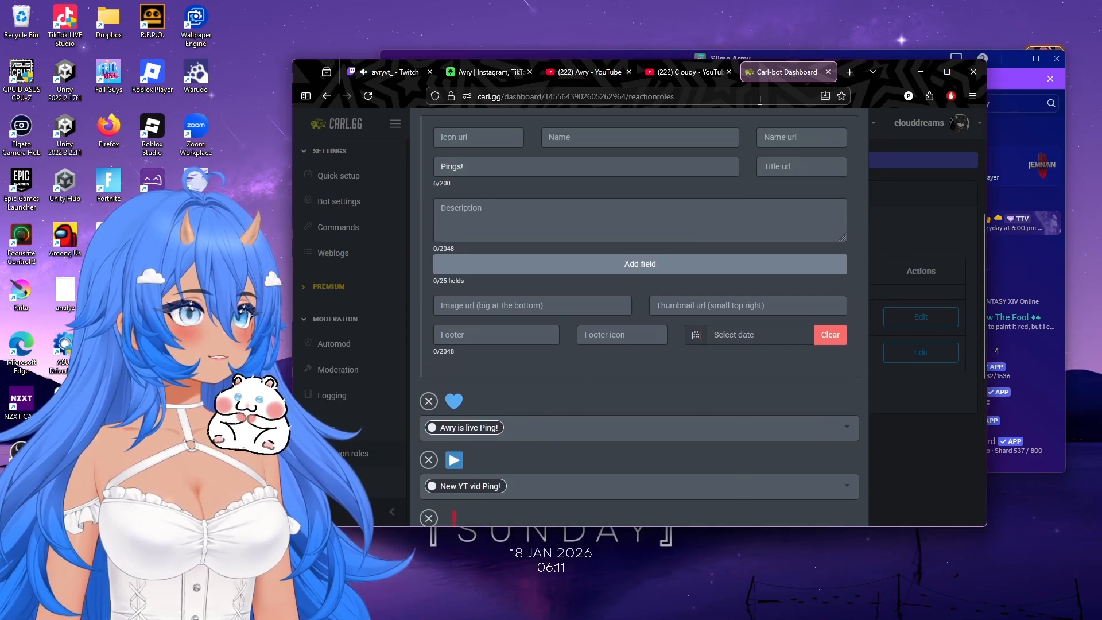
# Step: Switch to Discord, post a blue heart emoji in the moderator-only channel and copy that message's text
pyautogui.rightClick(458, 397)
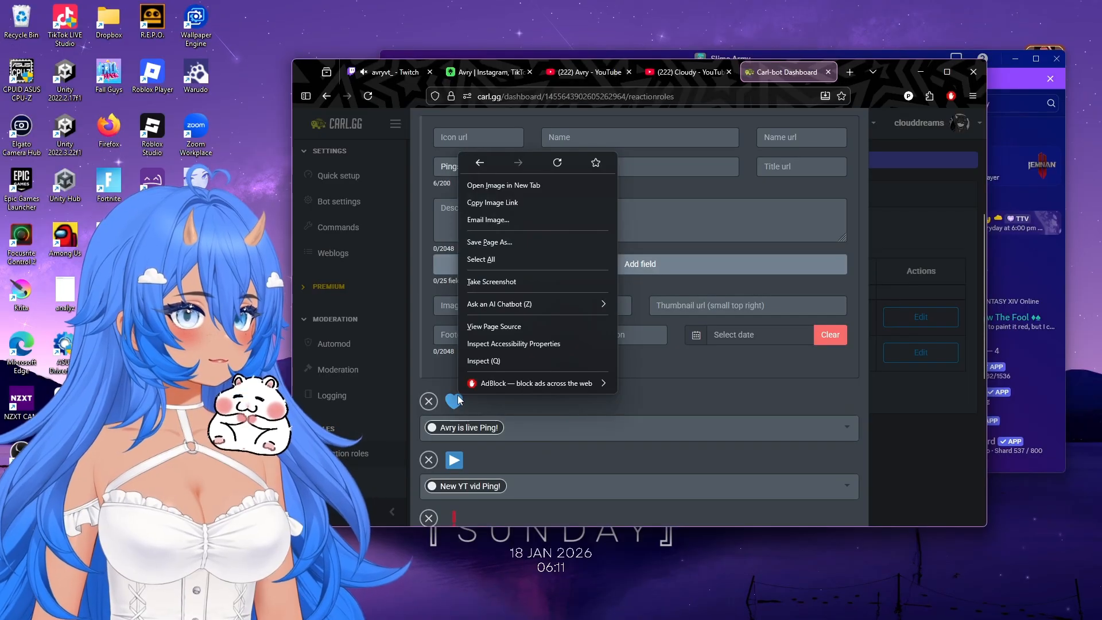
pyautogui.click(683, 396)
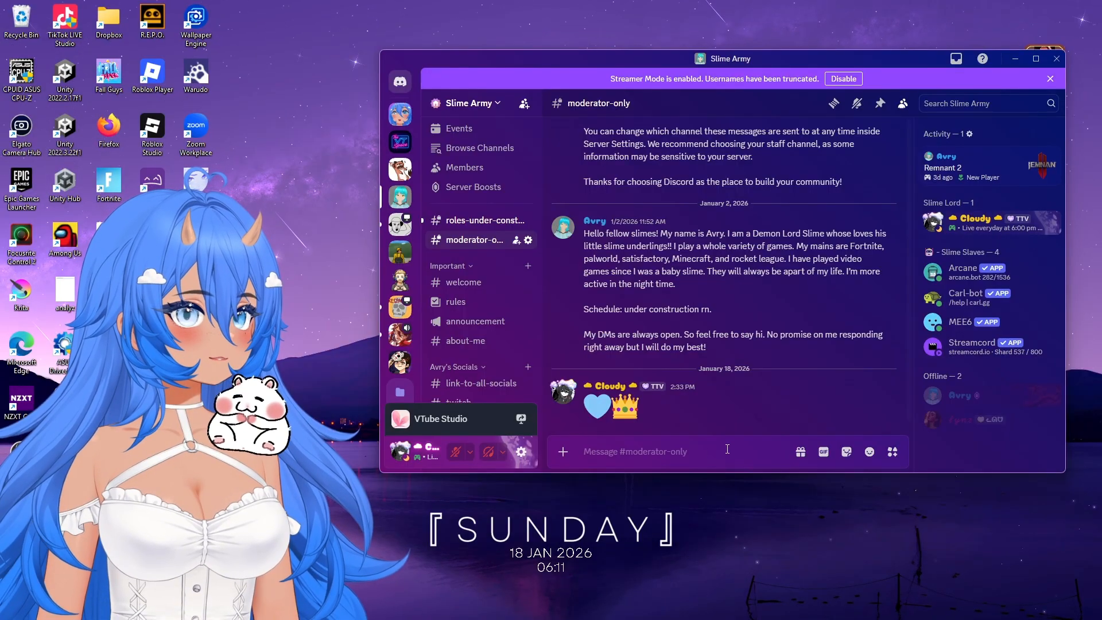
pyautogui.click(870, 452)
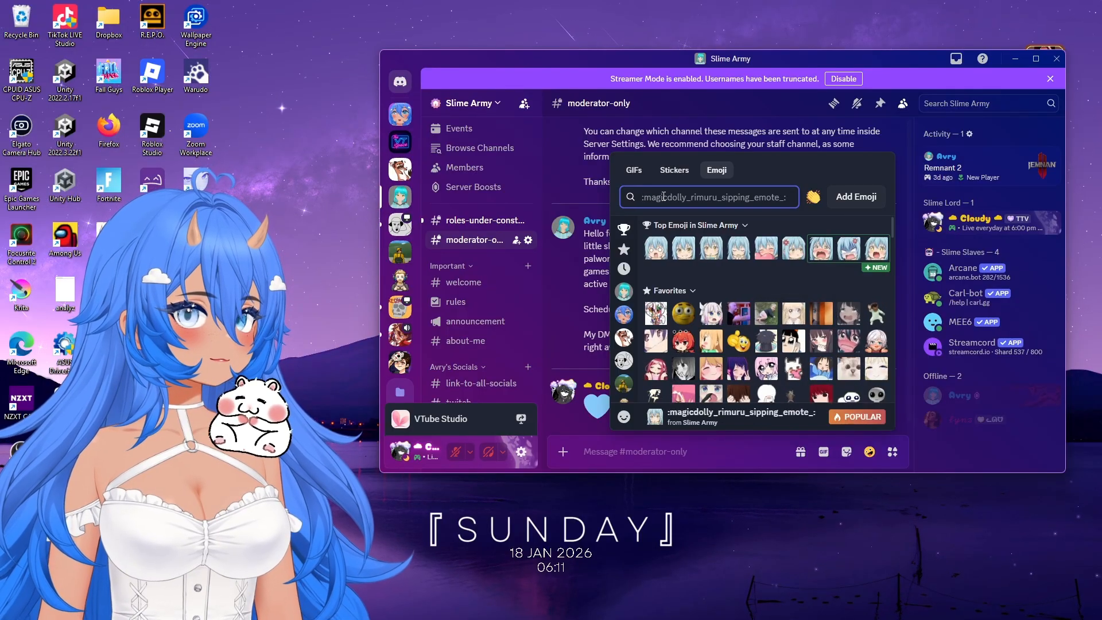
pyautogui.write('b')
pyautogui.press('BackSpace')
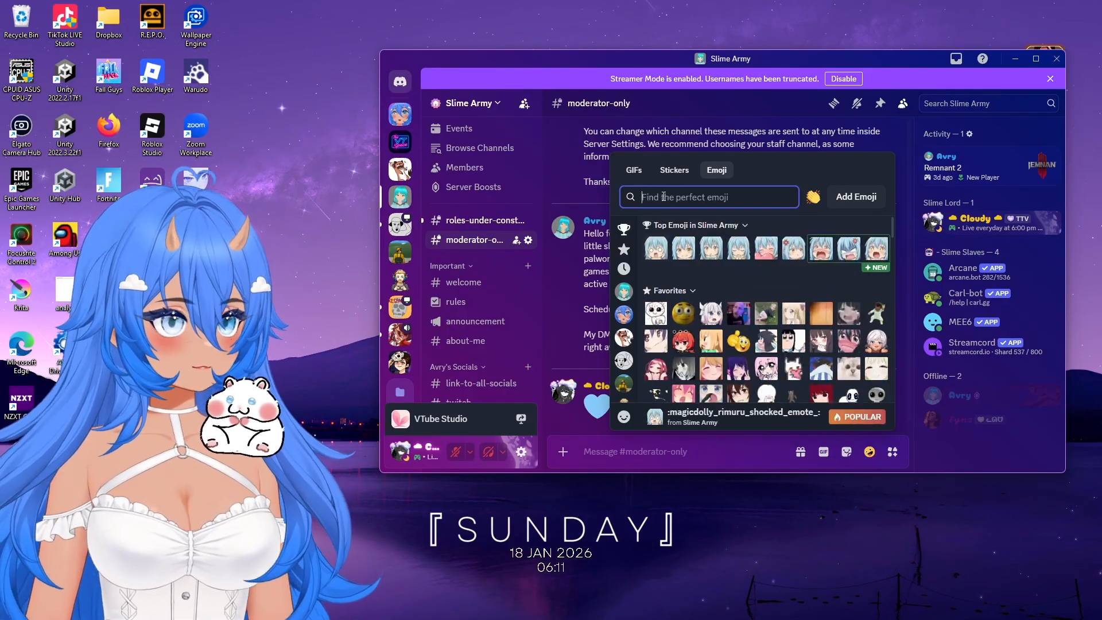
pyautogui.write('heart')
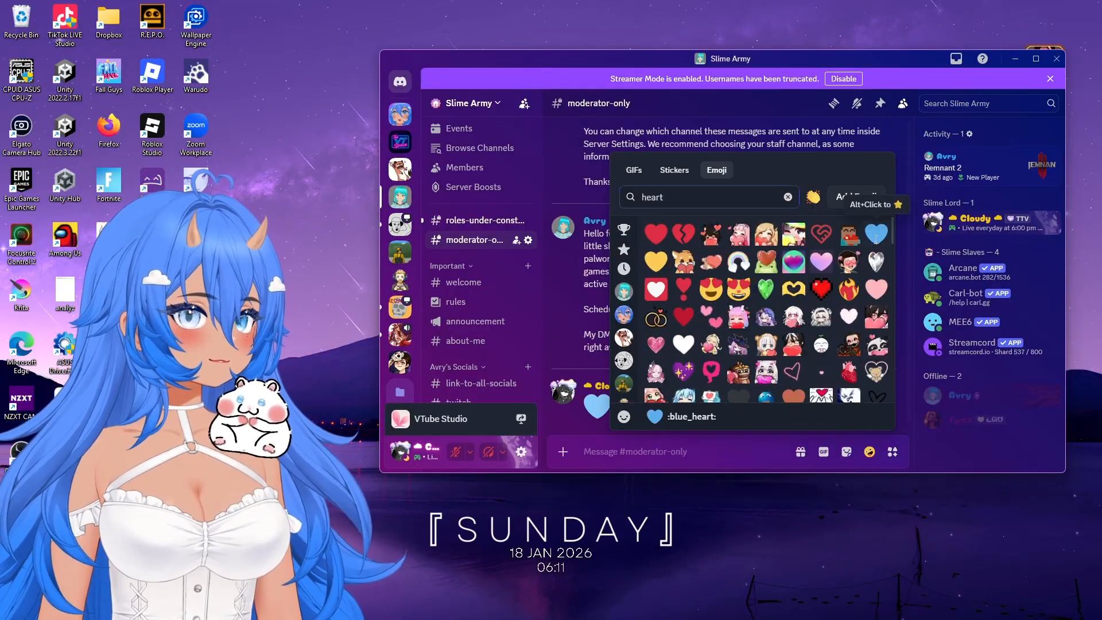
pyautogui.click(876, 234)
pyautogui.press('Return')
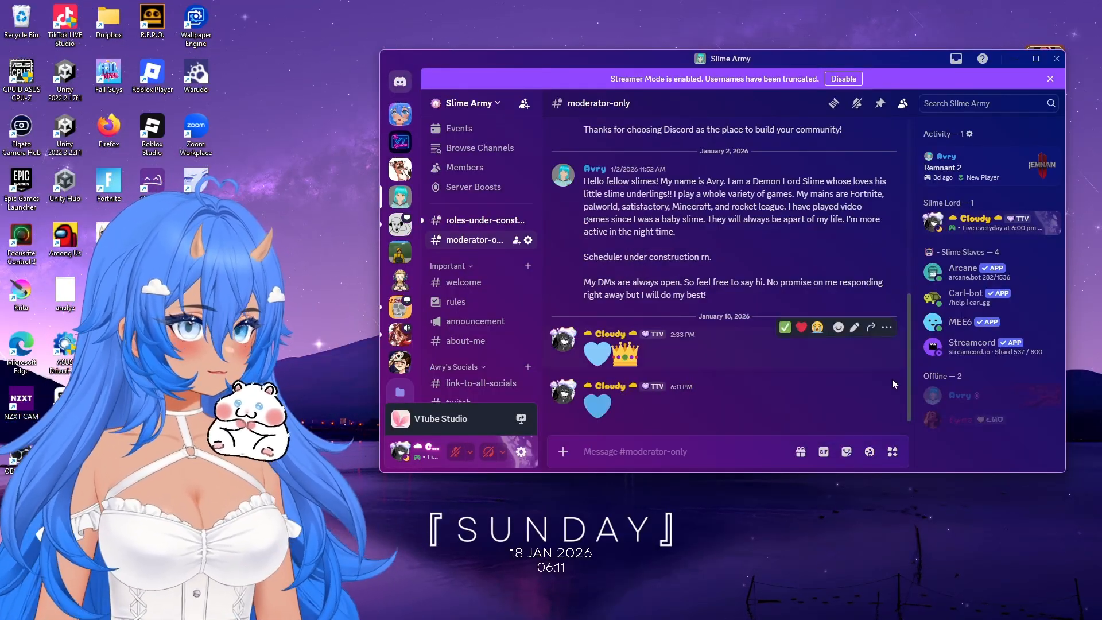
pyautogui.rightClick(598, 405)
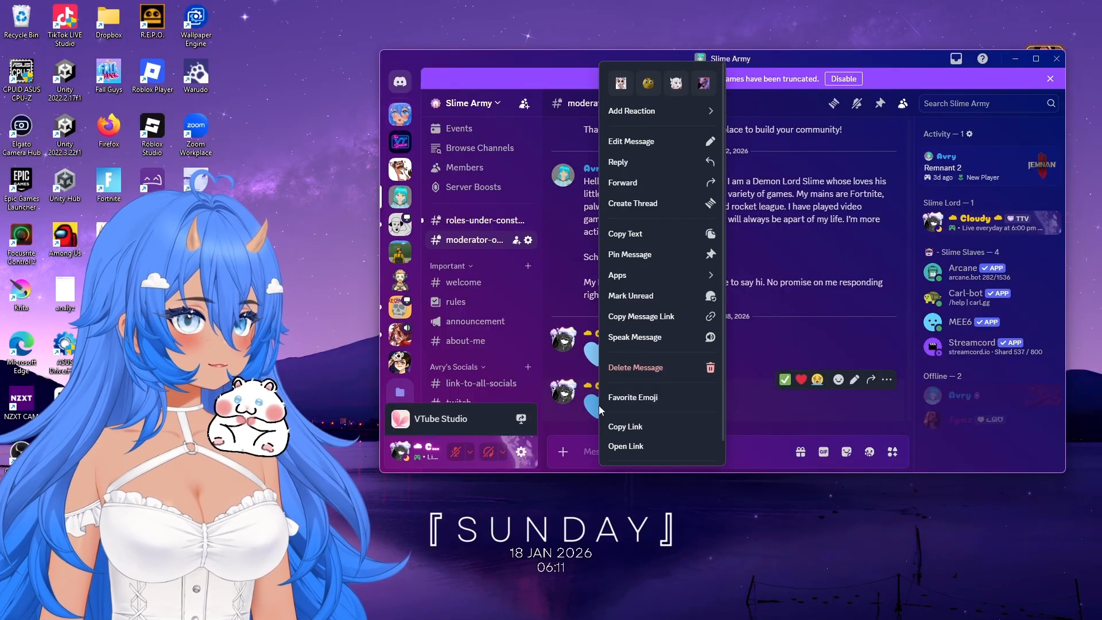
pyautogui.moveTo(664, 116)
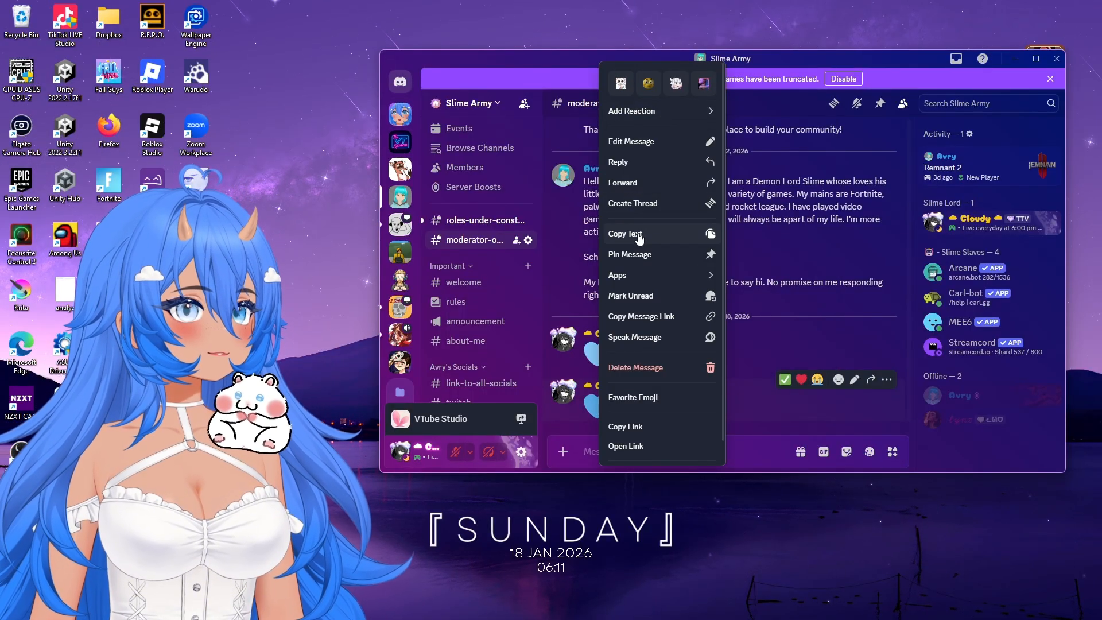
pyautogui.click(639, 236)
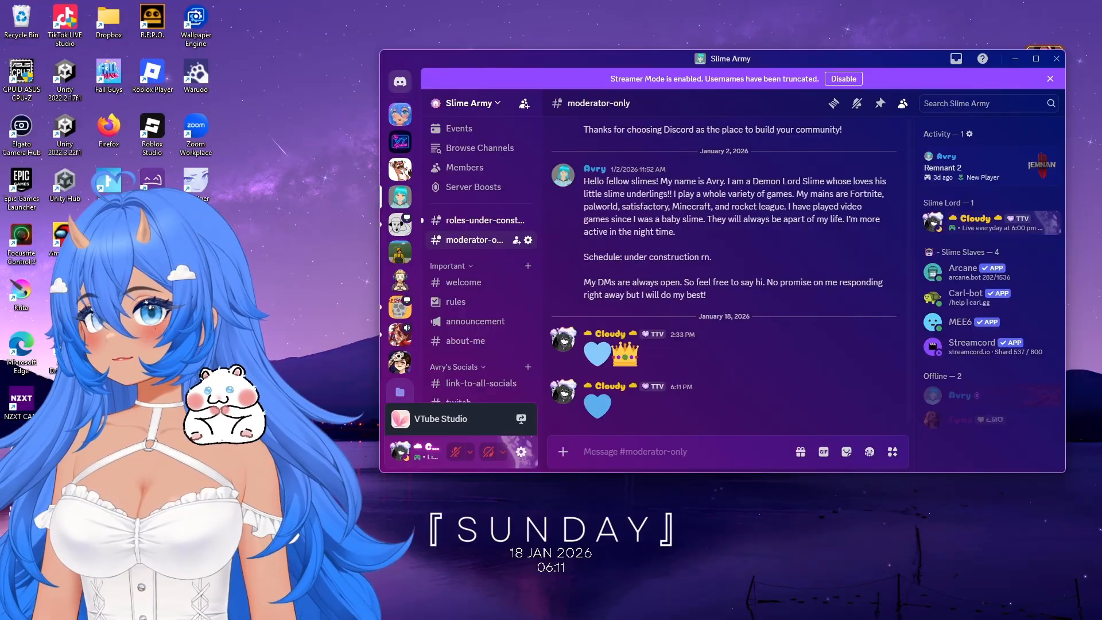
# Step: Back in Carl-bot, fill the embed description with three lines: "💙: Avry is live ping!", "▶️: New YT vid Ping!" and "❗: Announcement Ping!"
pyautogui.moveTo(0, 125); pyautogui.dragTo(841, 100)
pyautogui.click(493, 237)
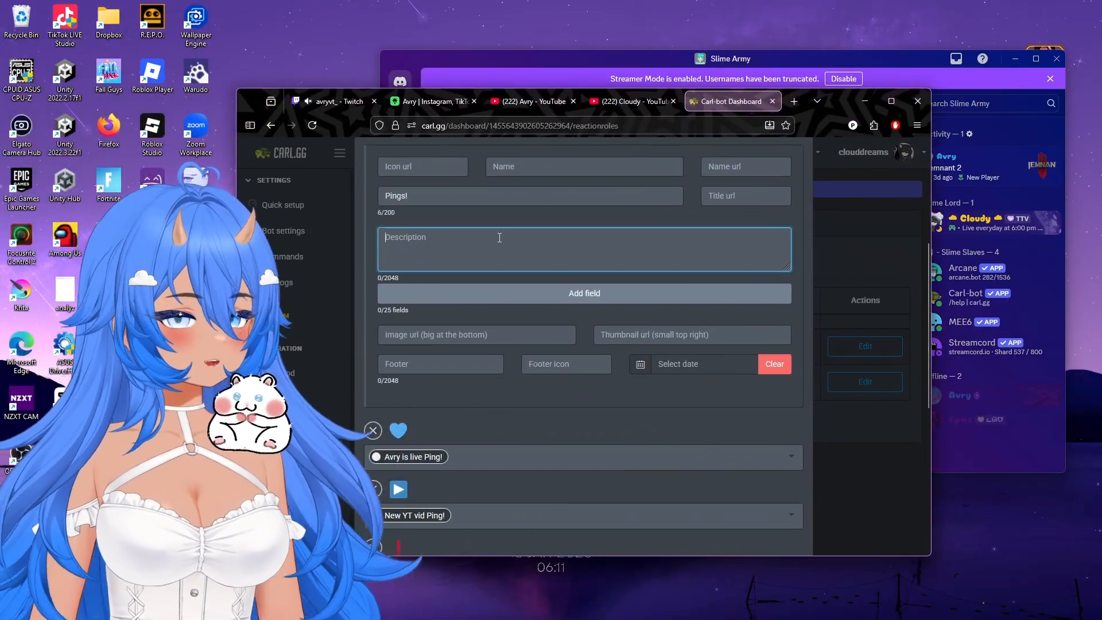
pyautogui.write('💙')
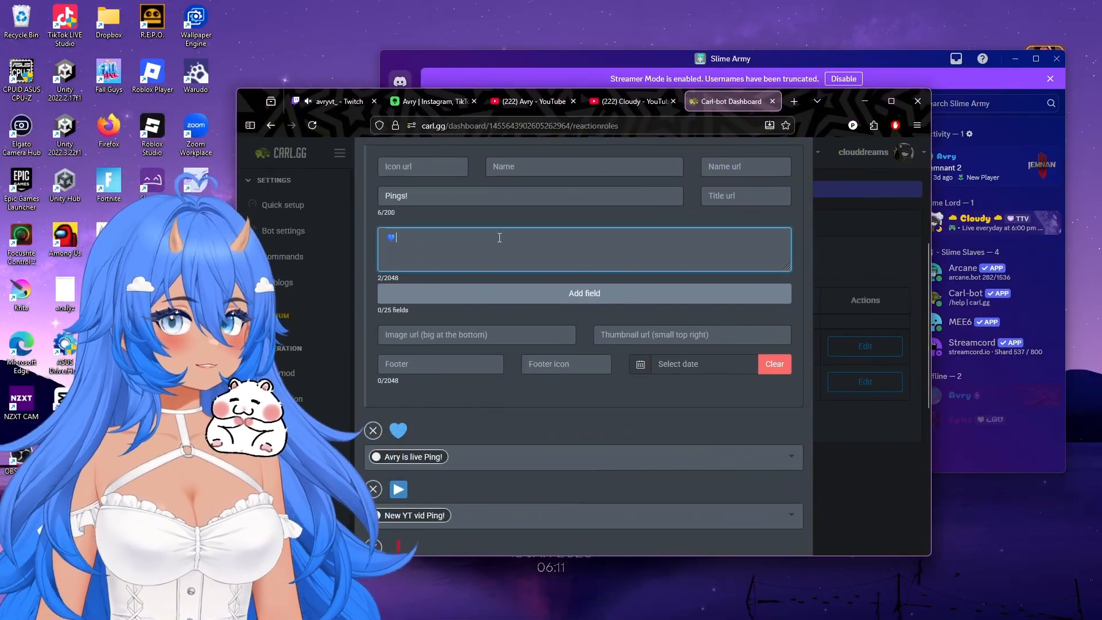
pyautogui.write(': ')
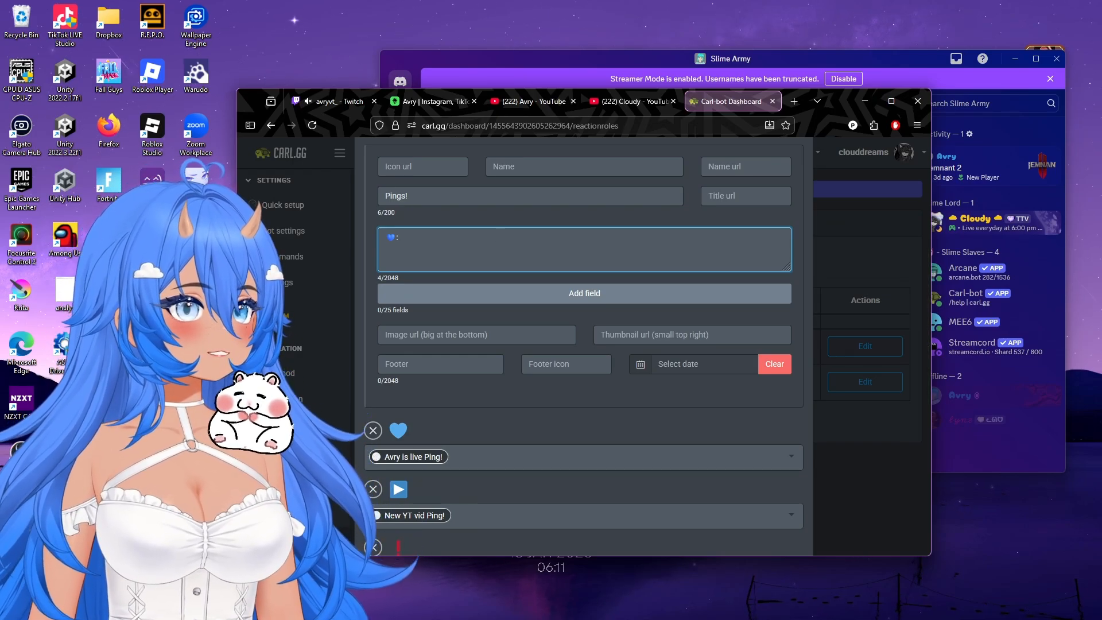
pyautogui.write('Avry ')
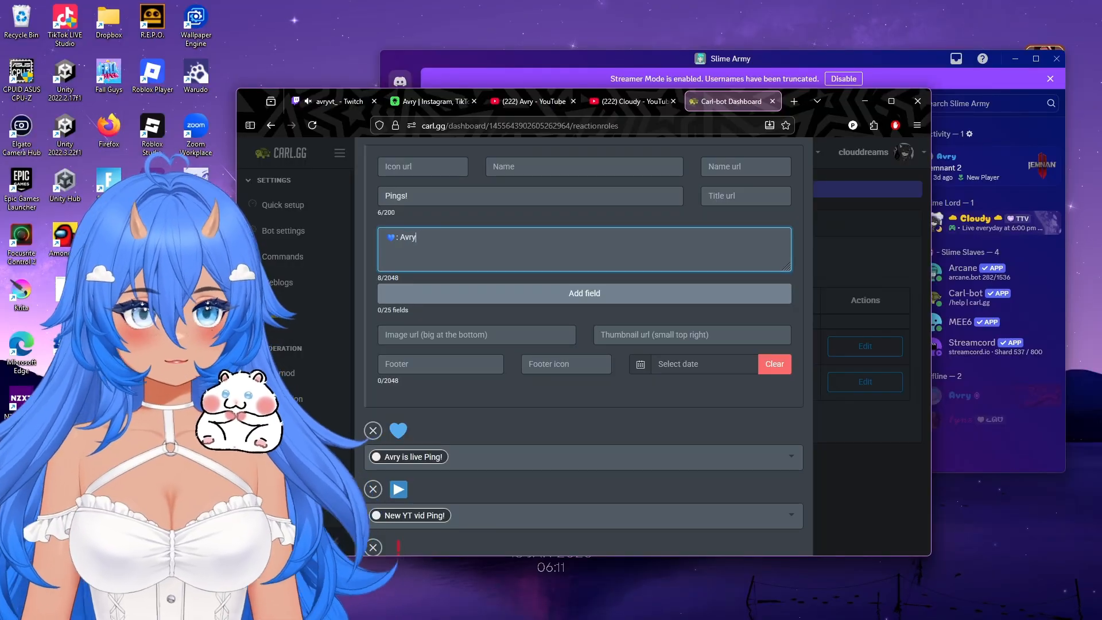
pyautogui.write('is liv')
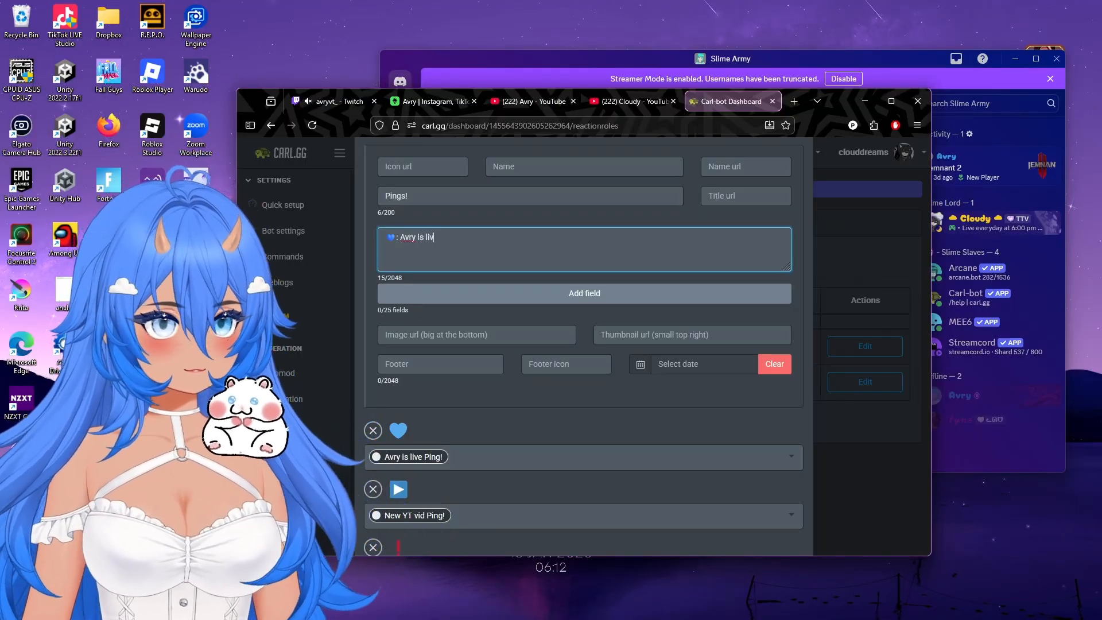
pyautogui.write('e ping!')
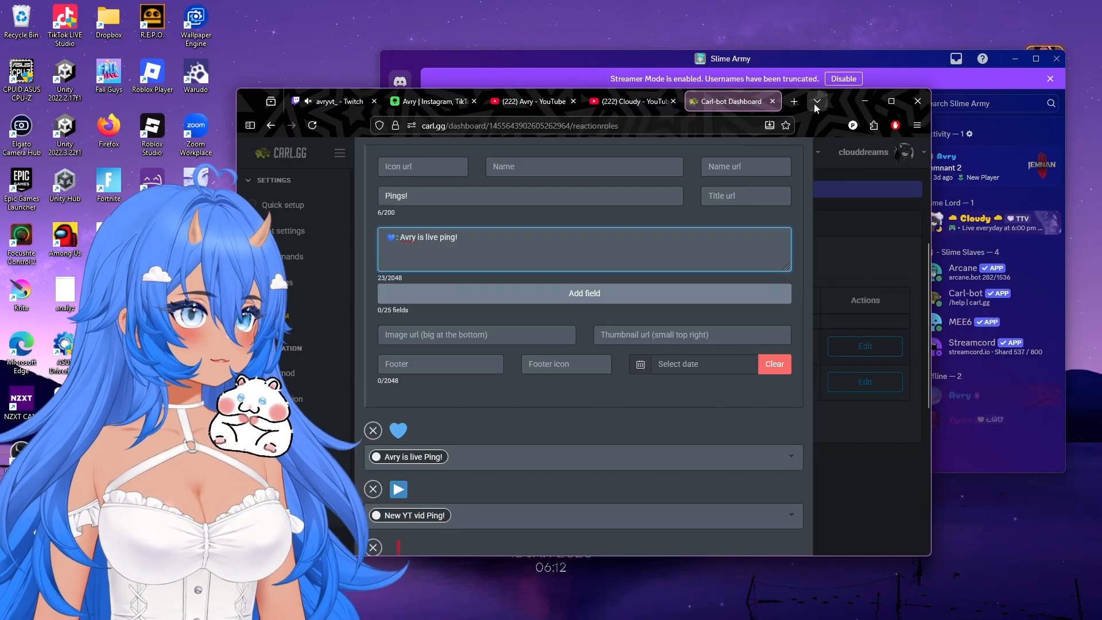
pyautogui.moveTo(842, 98); pyautogui.dragTo(0, 94)
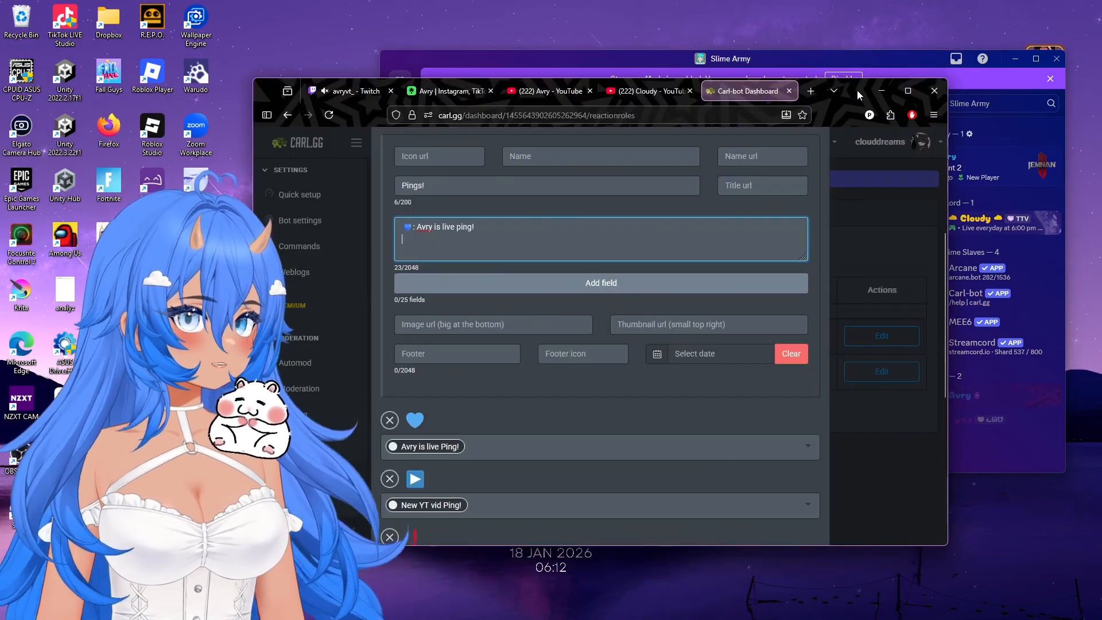
pyautogui.write('▶️')
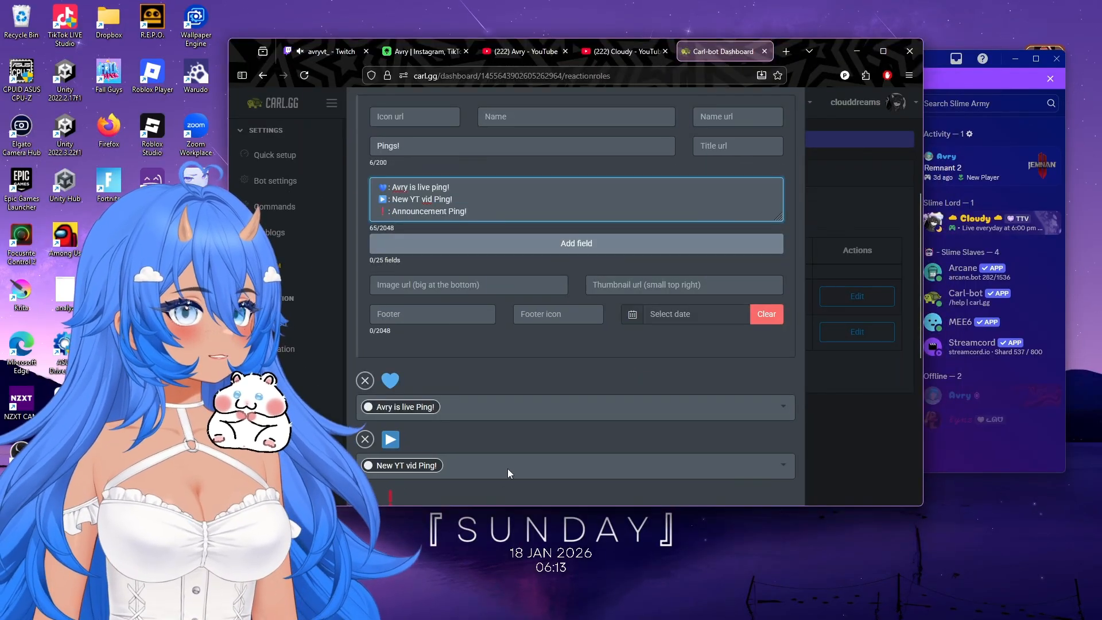
# Step: Save the edited reaction role and check its Pings! message in Discord's roles-under-construction channel
pyautogui.click(934, 63)
pyautogui.click(487, 223)
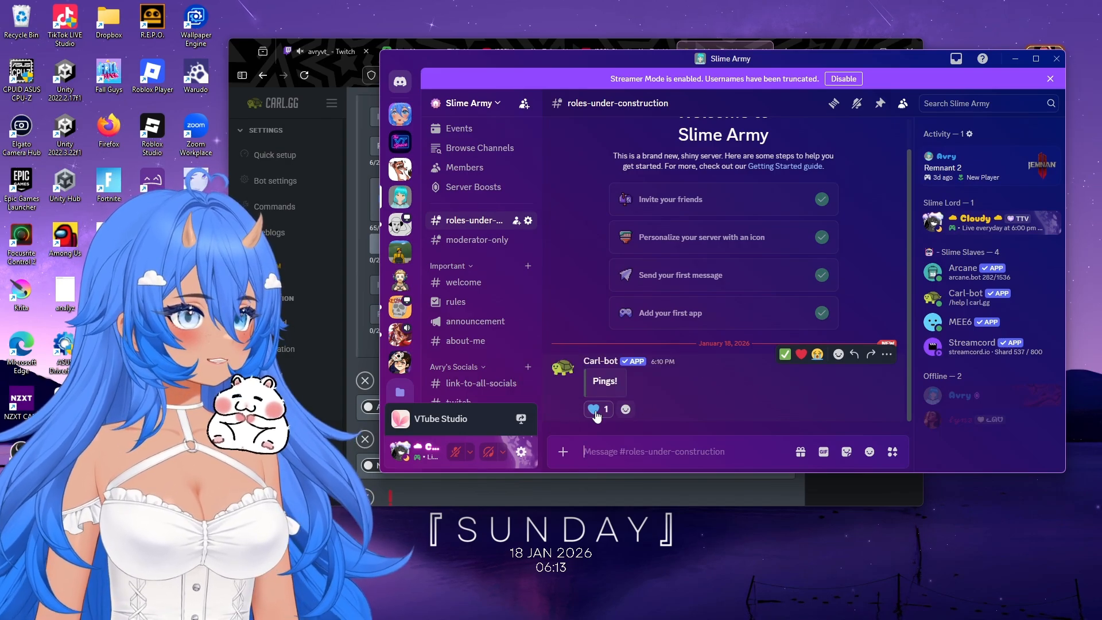
pyautogui.moveTo(599, 416)
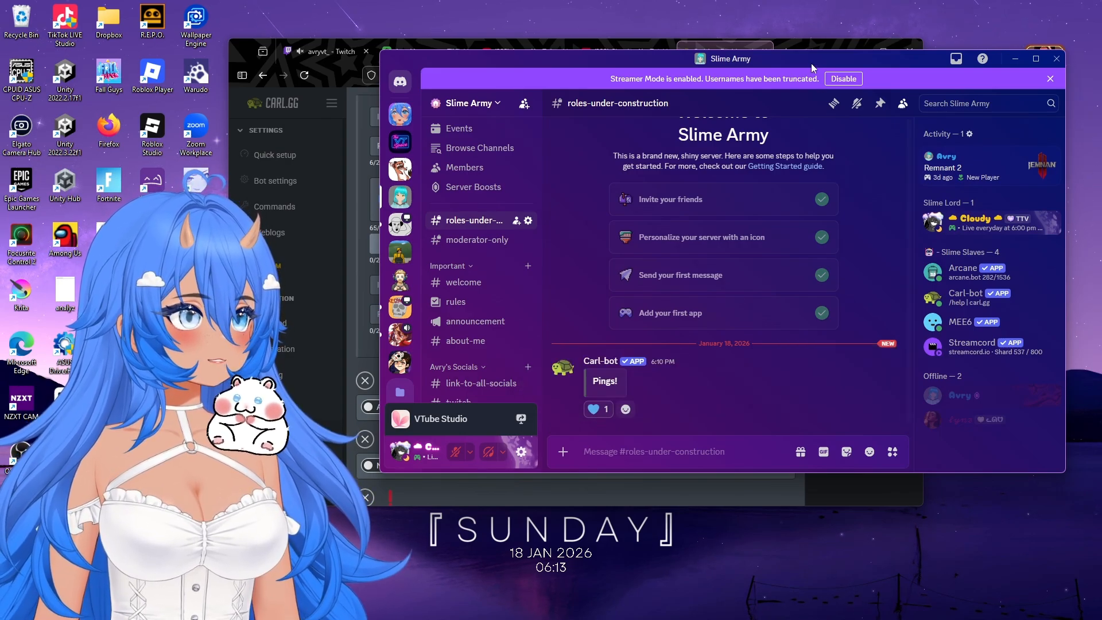
pyautogui.click(833, 45)
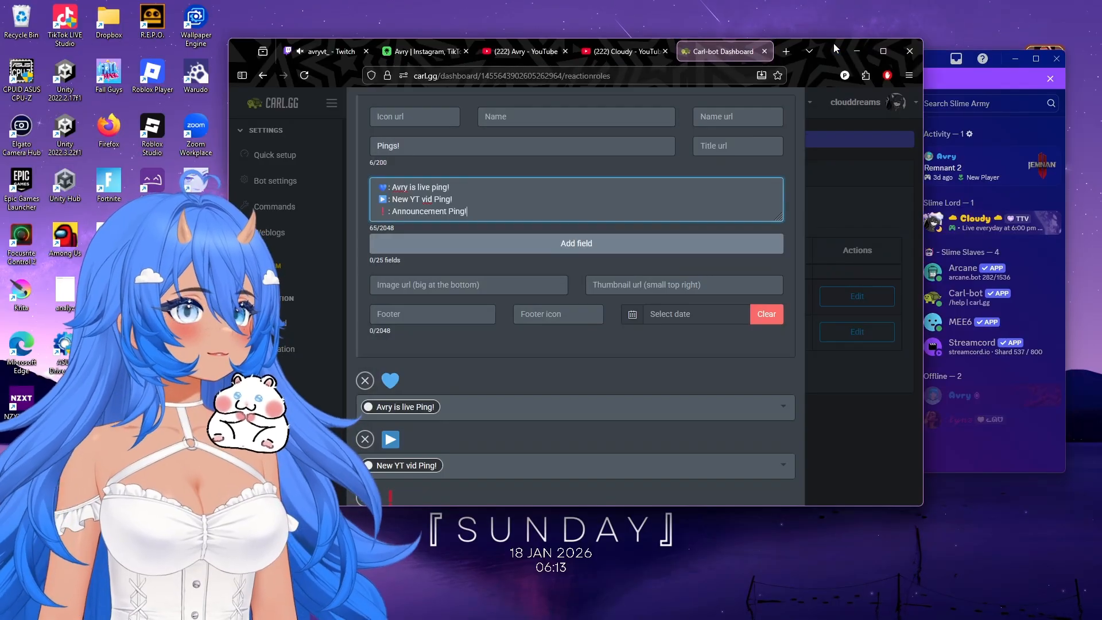
pyautogui.scroll(2, 467, 218)
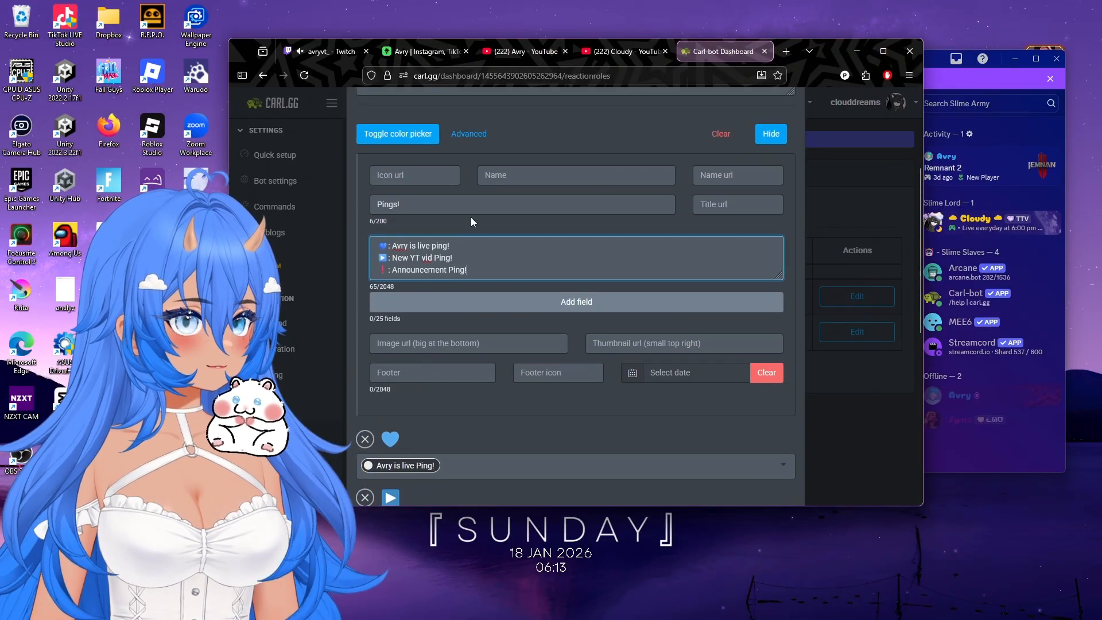
pyautogui.scroll(-3, 543, 432)
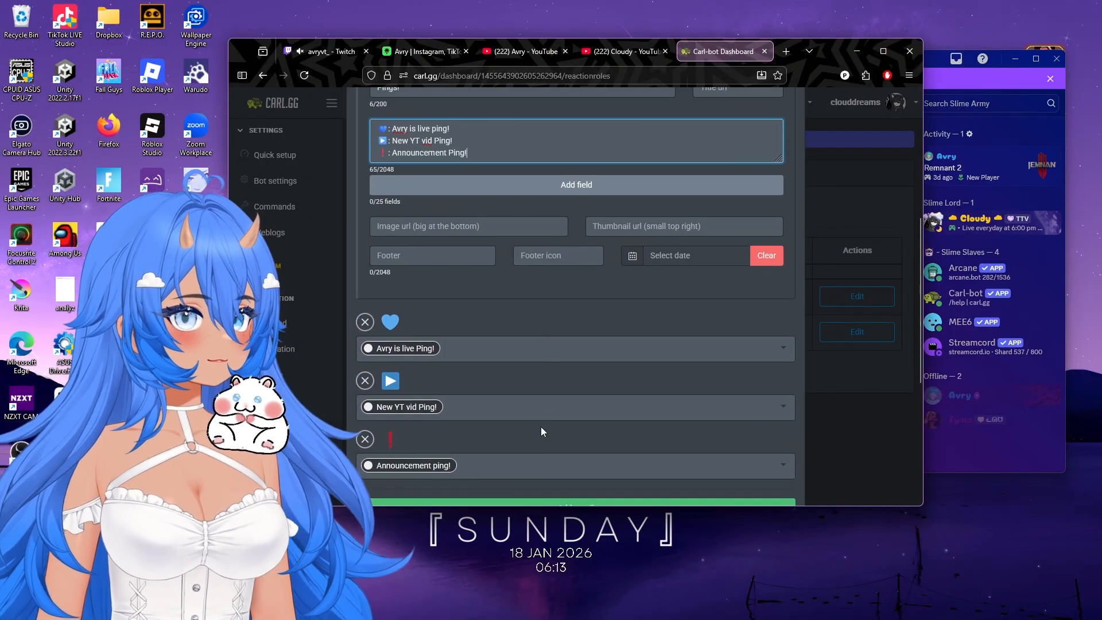
pyautogui.scroll(-4, 445, 262)
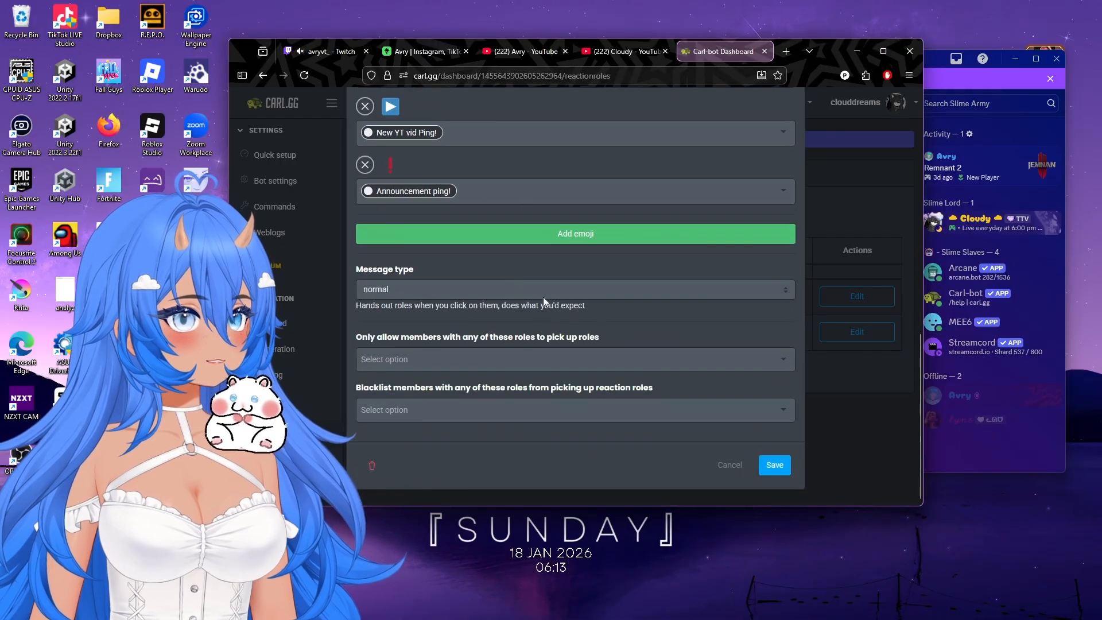
pyautogui.click(774, 470)
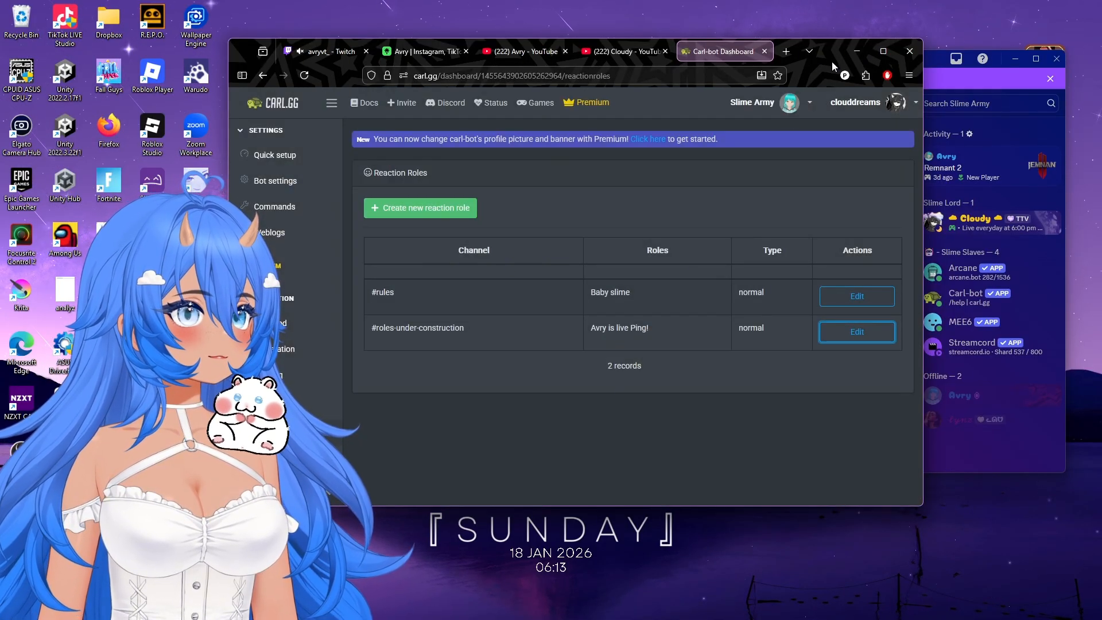
pyautogui.moveTo(831, 61); pyautogui.dragTo(697, 92)
pyautogui.click(893, 59)
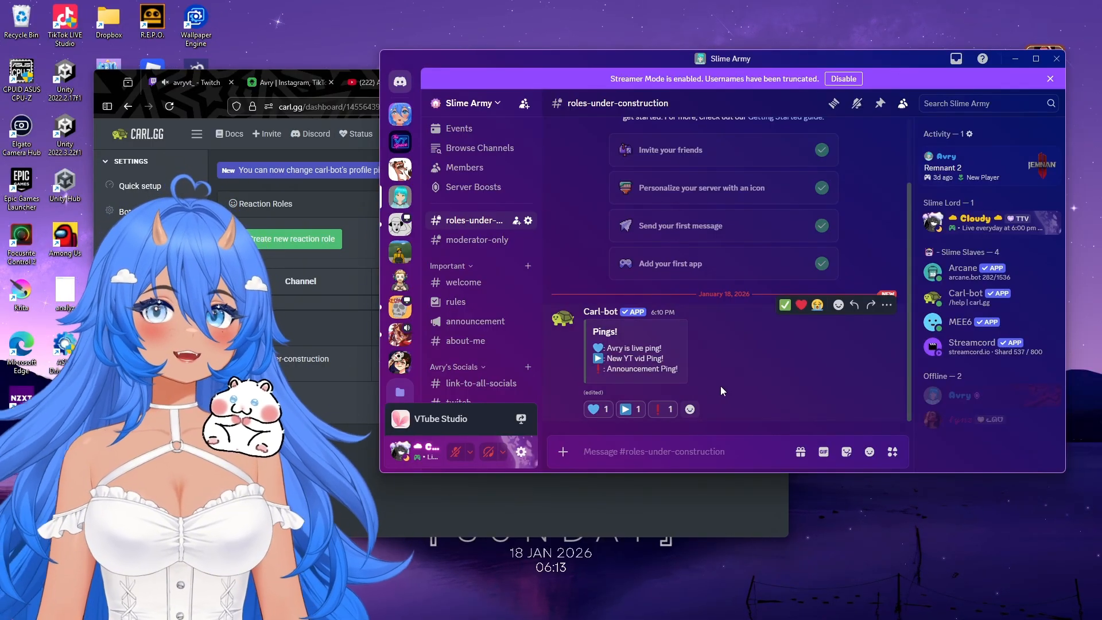
# Step: Edit the roles-under-construction reaction role in Carl-bot, set its embed color to light blue 85D3FF and save
pyautogui.hotkey('alt', 'Tab')
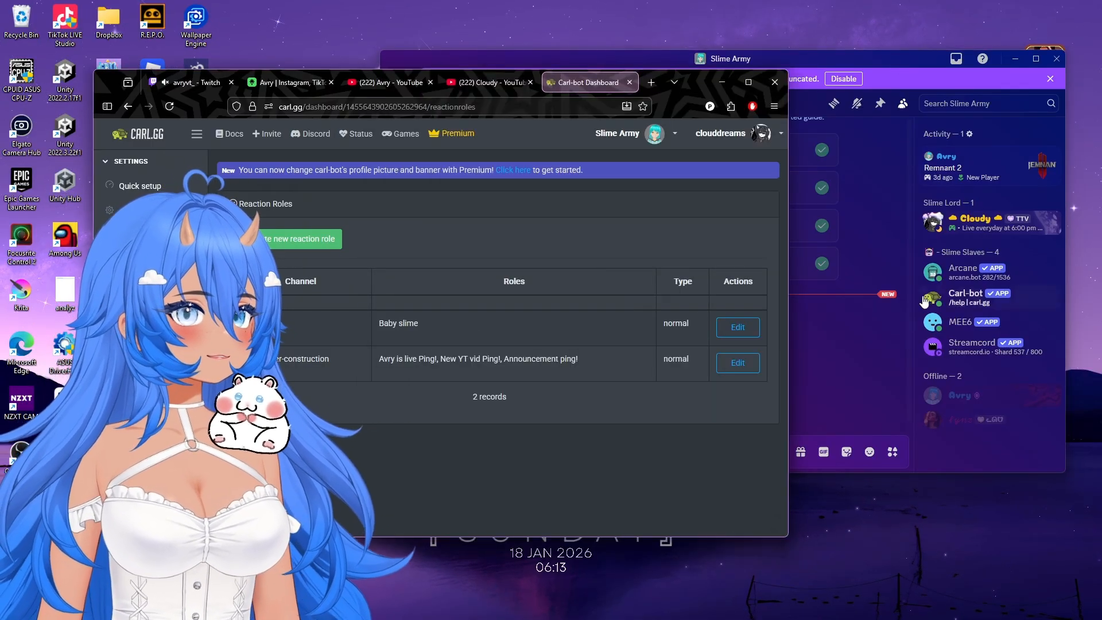
pyautogui.click(747, 323)
pyautogui.click(738, 222)
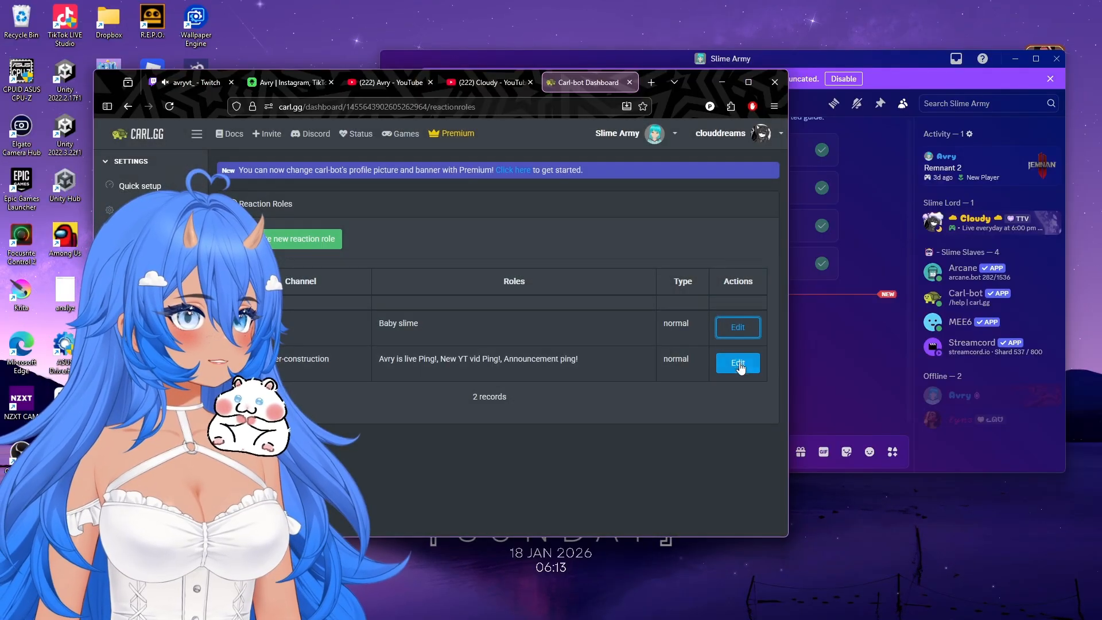
pyautogui.click(741, 364)
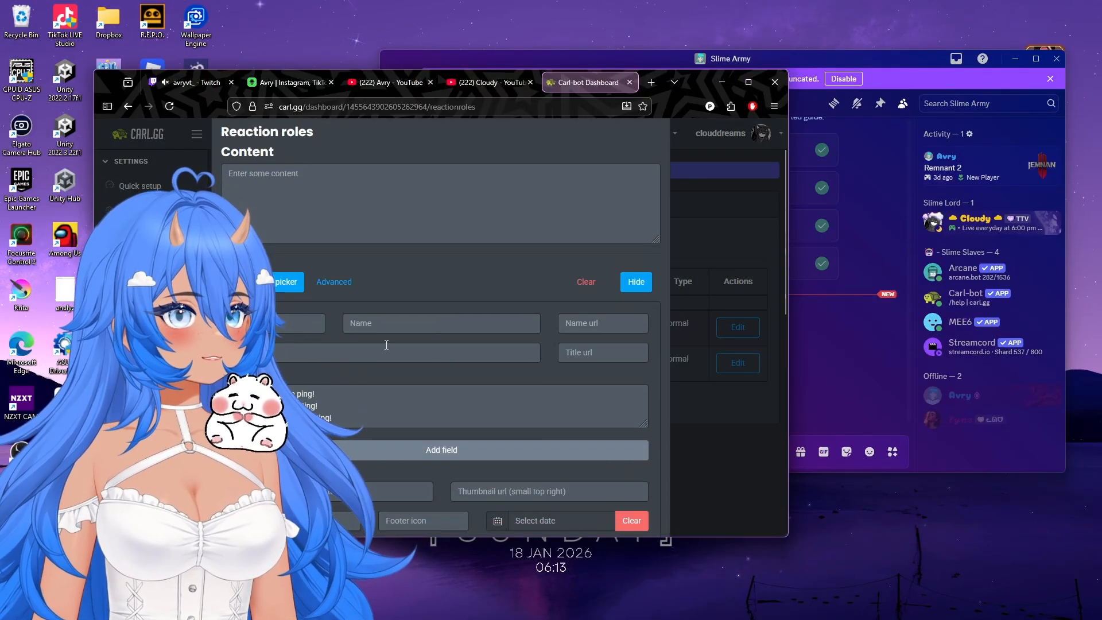
pyautogui.scroll(-3, 387, 344)
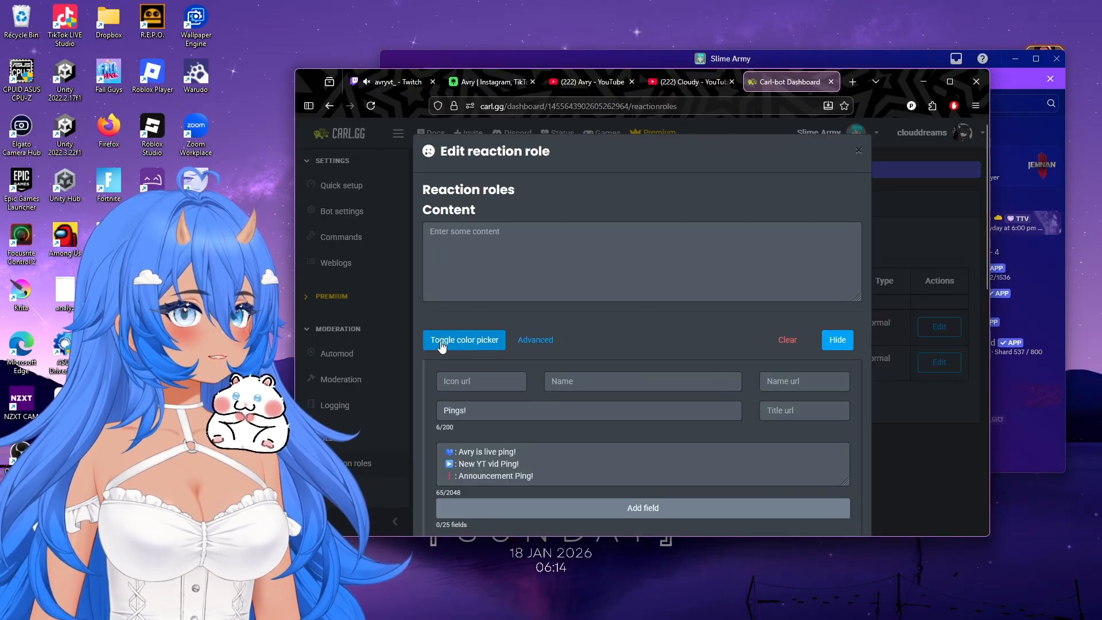
pyautogui.click(441, 344)
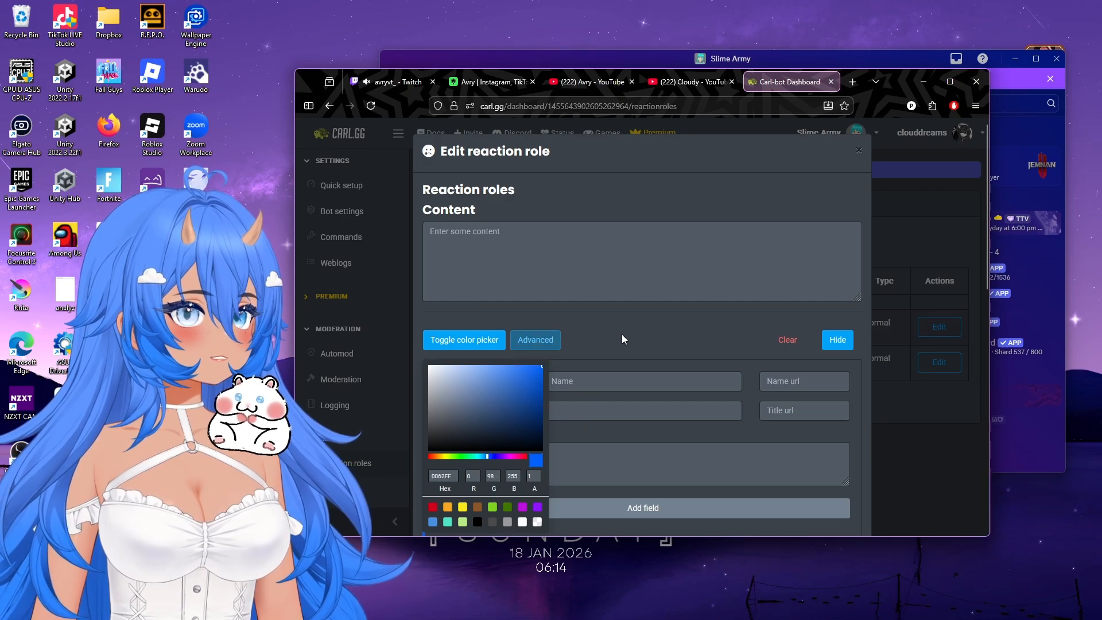
pyautogui.moveTo(533, 394)
pyautogui.mouseDown()
pyautogui.moveTo(484, 461)
pyautogui.moveTo(716, 327)
pyautogui.moveTo(487, 425)
pyautogui.moveTo(485, 382)
pyautogui.moveTo(497, 366)
pyautogui.moveTo(482, 369)
pyautogui.moveTo(510, 371)
pyautogui.moveTo(480, 364)
pyautogui.moveTo(482, 355)
pyautogui.mouseUp()
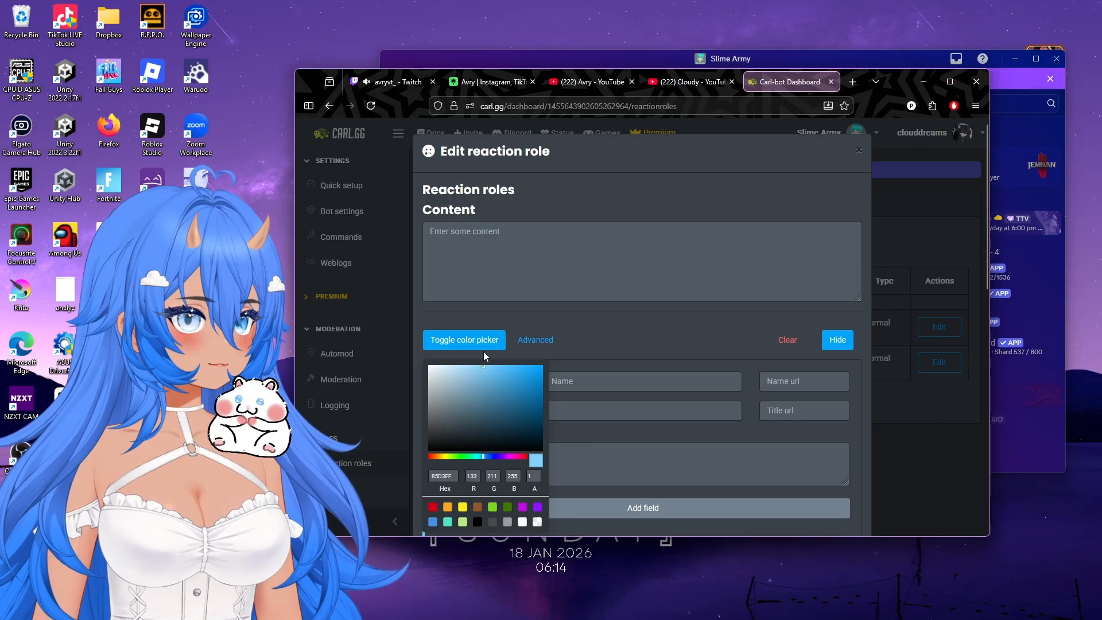
pyautogui.click(483, 350)
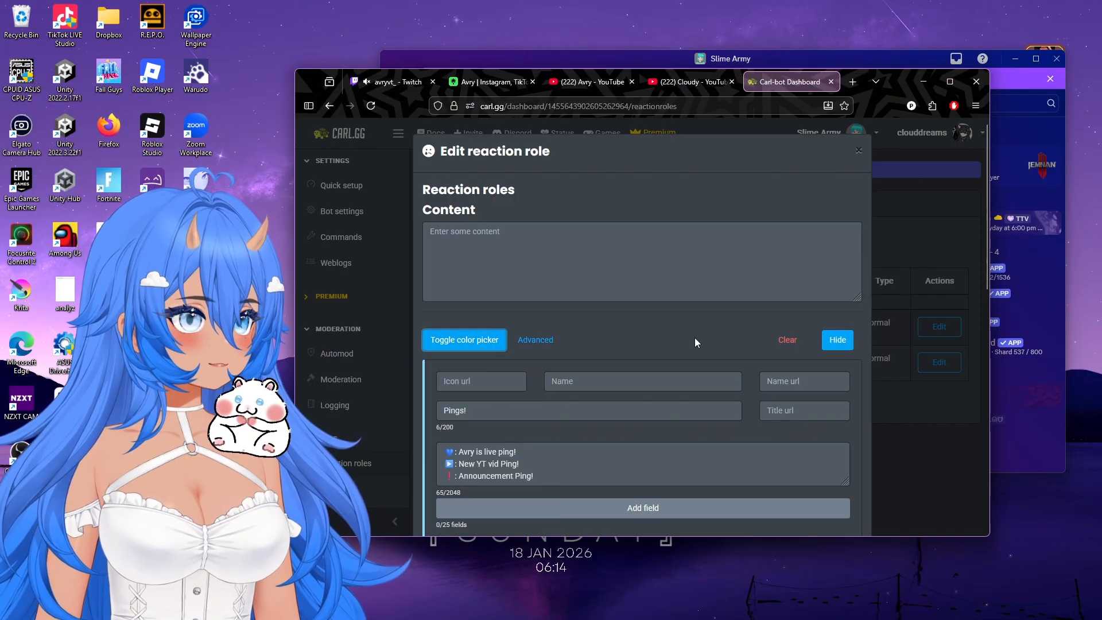
pyautogui.scroll(-10, 690, 338)
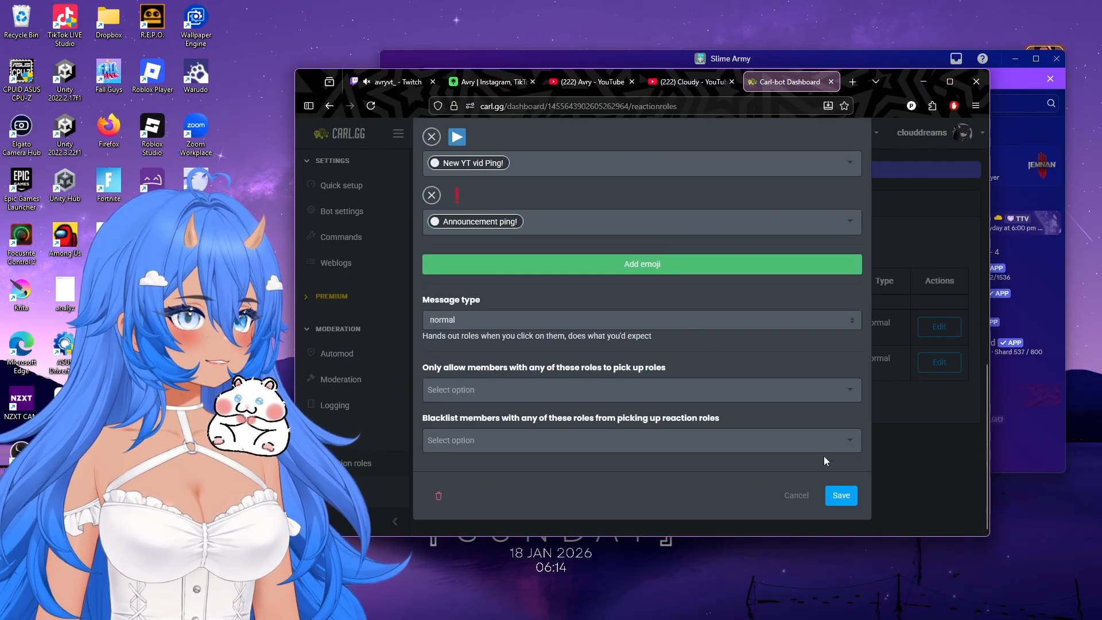
pyautogui.click(839, 496)
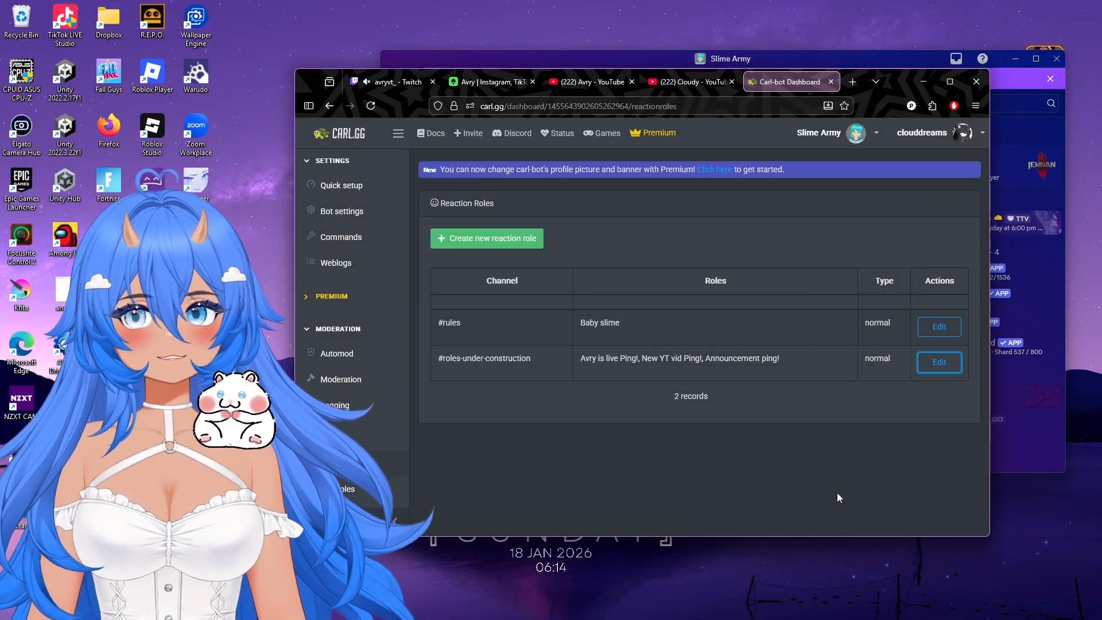
# Step: Check the recolored Pings! message and the announcement channel in Discord, and return to the Carl-bot dashboard
pyautogui.moveTo(893, 88); pyautogui.dragTo(566, 123)
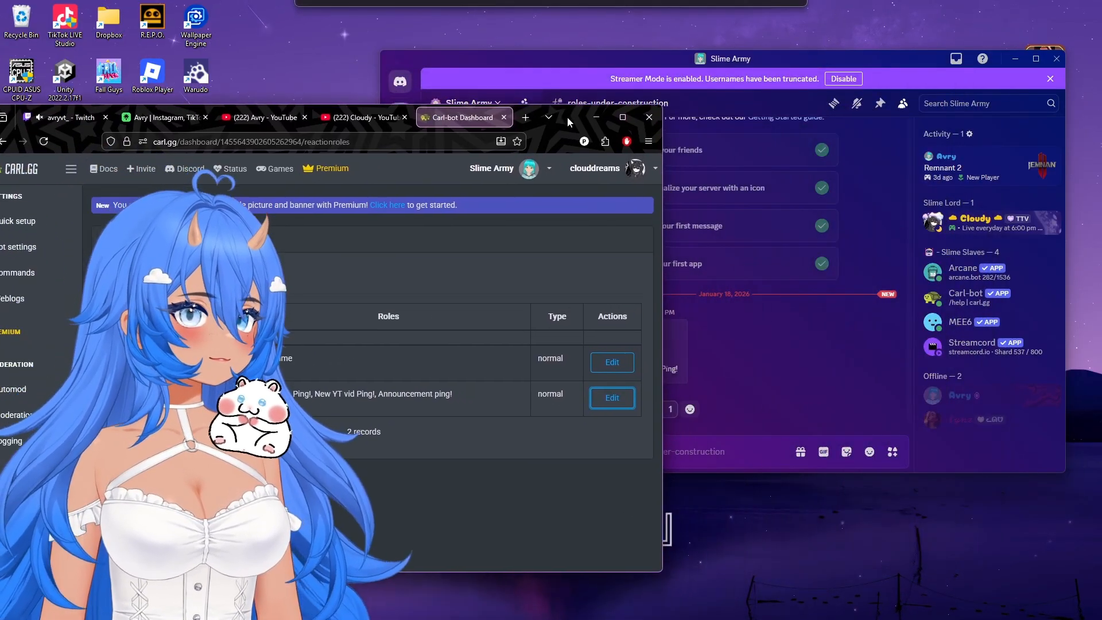
pyautogui.click(763, 308)
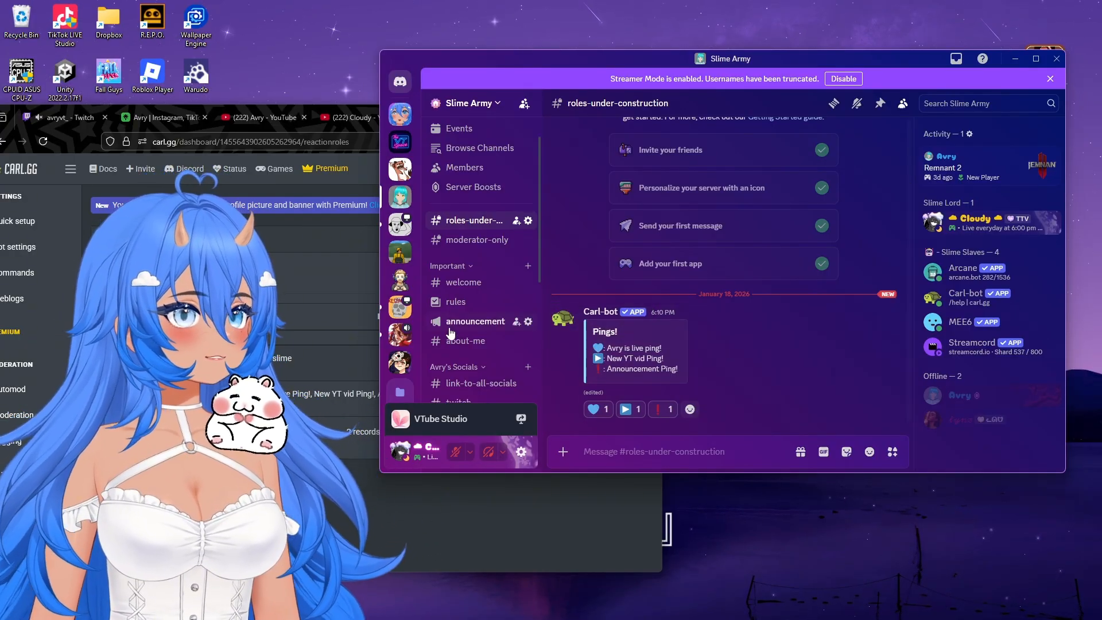
pyautogui.click(457, 331)
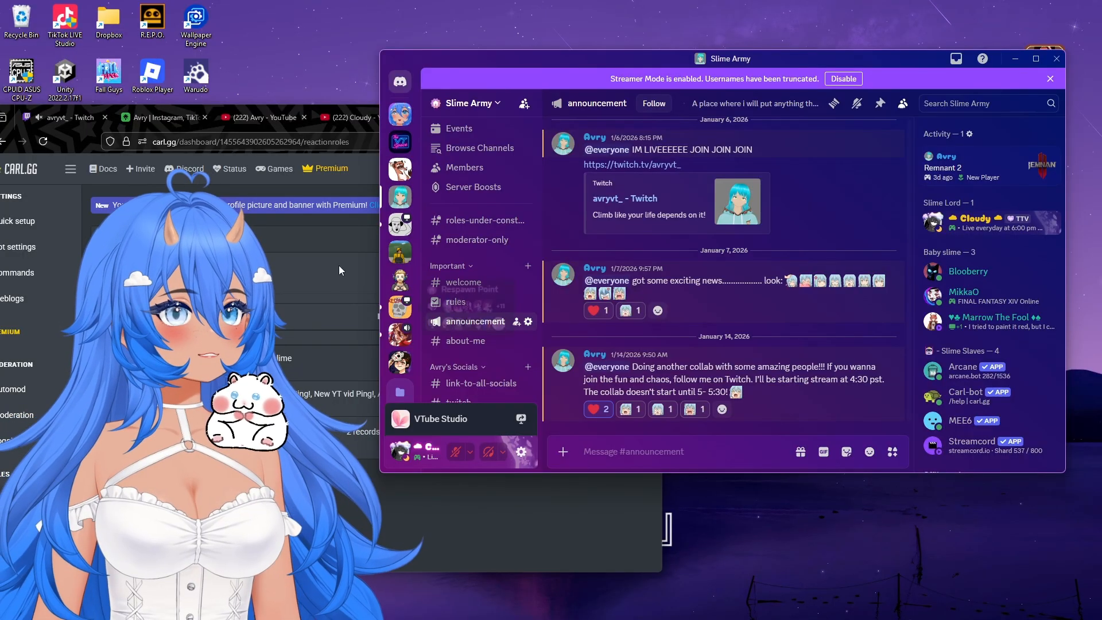
pyautogui.click(306, 228)
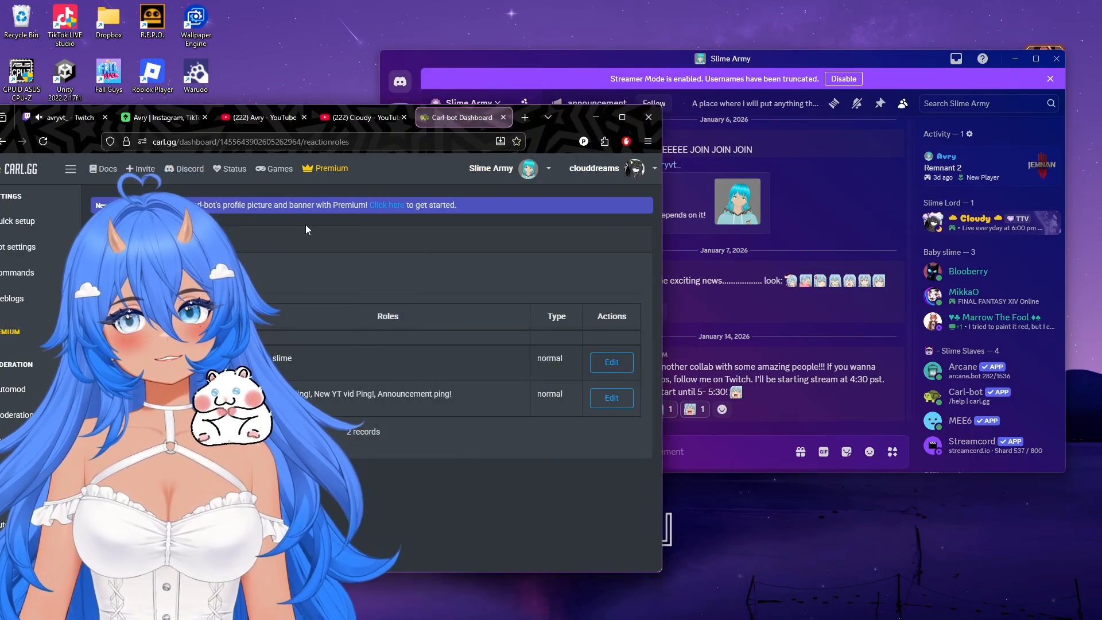
pyautogui.moveTo(577, 118); pyautogui.dragTo(839, 81)
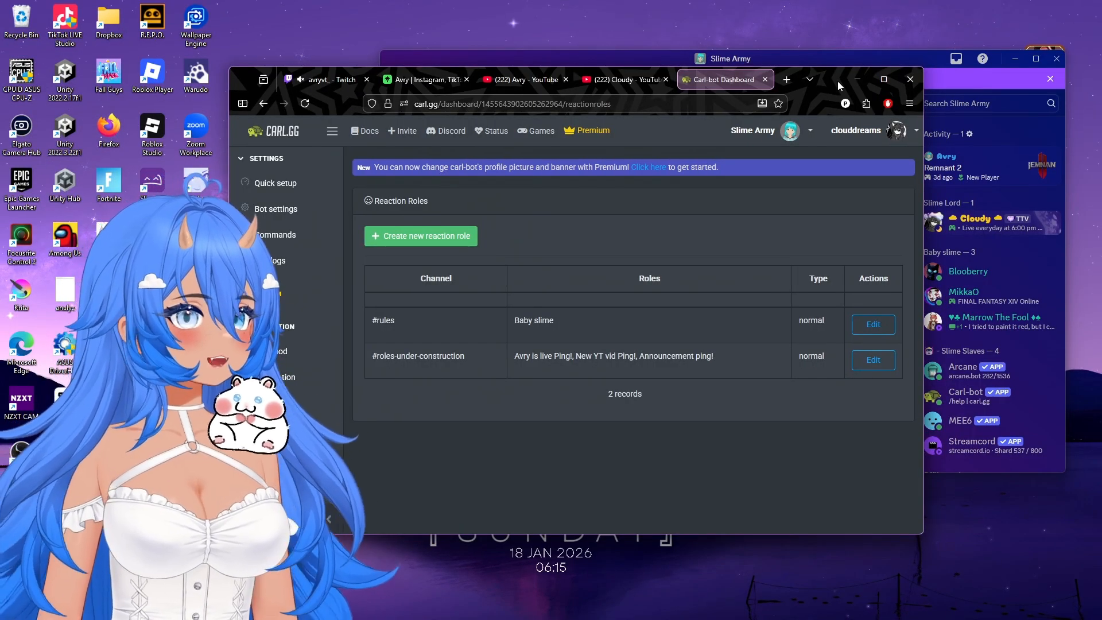